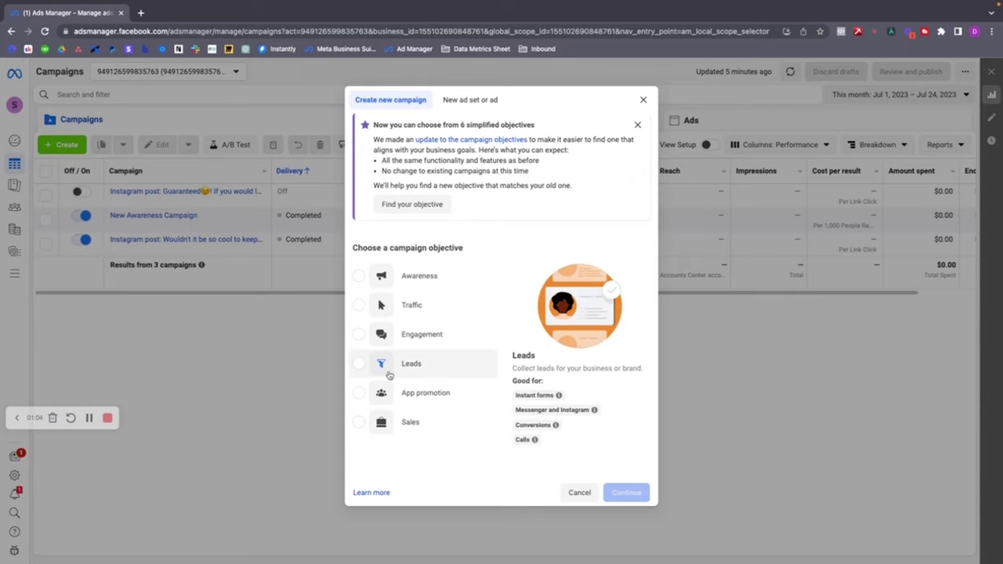
Create a new campaign with the Leads objective and name it Exterior Ad
{"action": "left_click", "coordinate": [358, 364]}
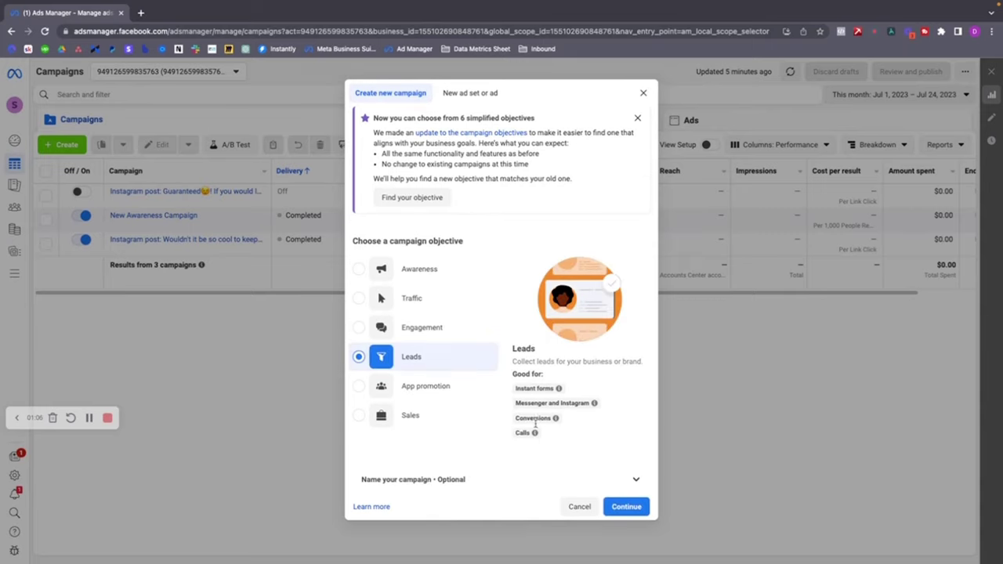
{"action": "key", "text": "Return"}
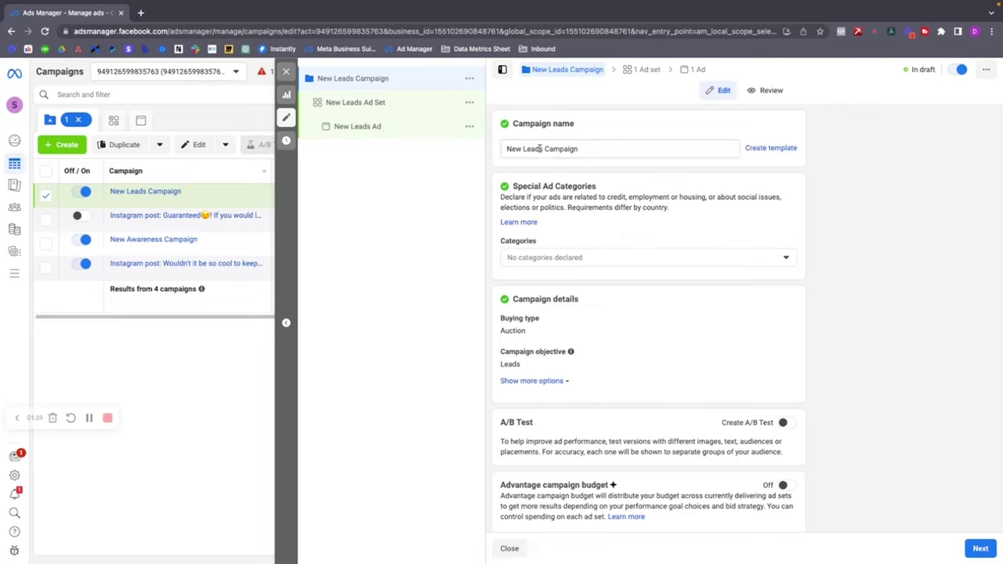
{"action": "triple_click", "coordinate": [528, 148]}
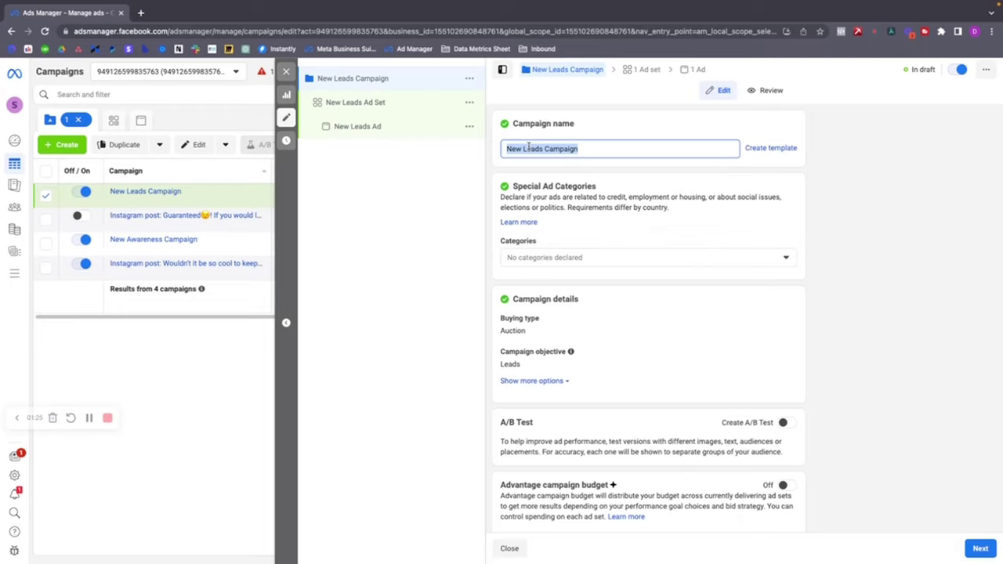
{"action": "type", "text": "Exetrior c"}
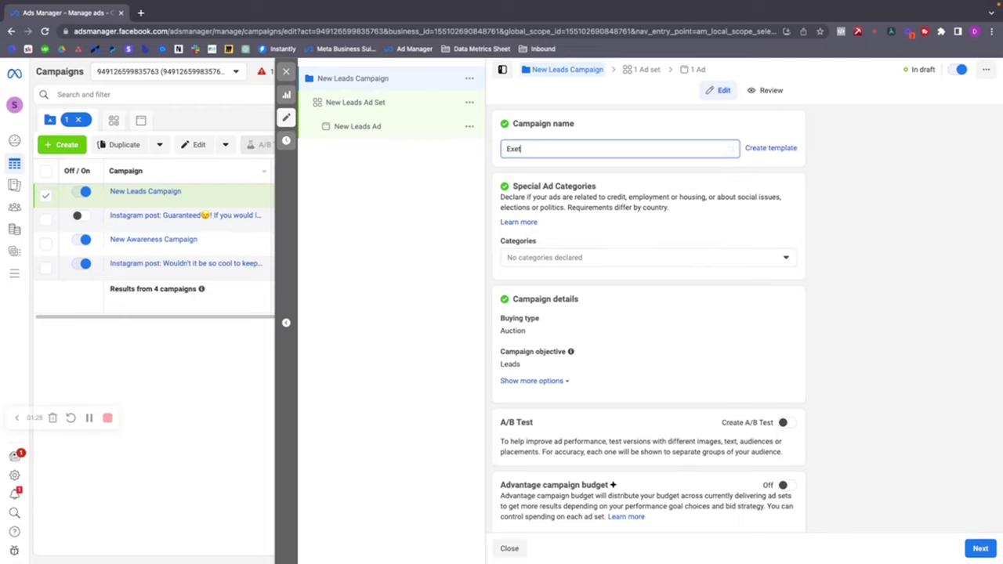
{"action": "key", "text": "BackSpace"}
{"action": "key", "text": "BackSpace"}
{"action": "key", "text": "BackSpace"}
{"action": "key", "text": "BackSpace"}
{"action": "key", "text": "BackSpace"}
{"action": "key", "text": "BackSpace"}
{"action": "type", "text": "erior"}
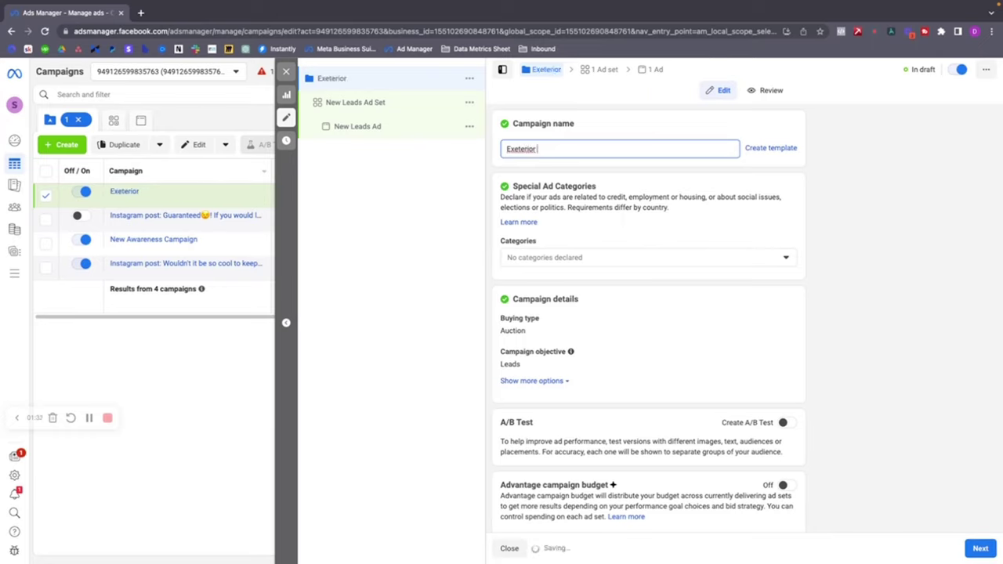
{"action": "right_click", "coordinate": [530, 150]}
{"action": "left_click", "coordinate": [549, 155]}
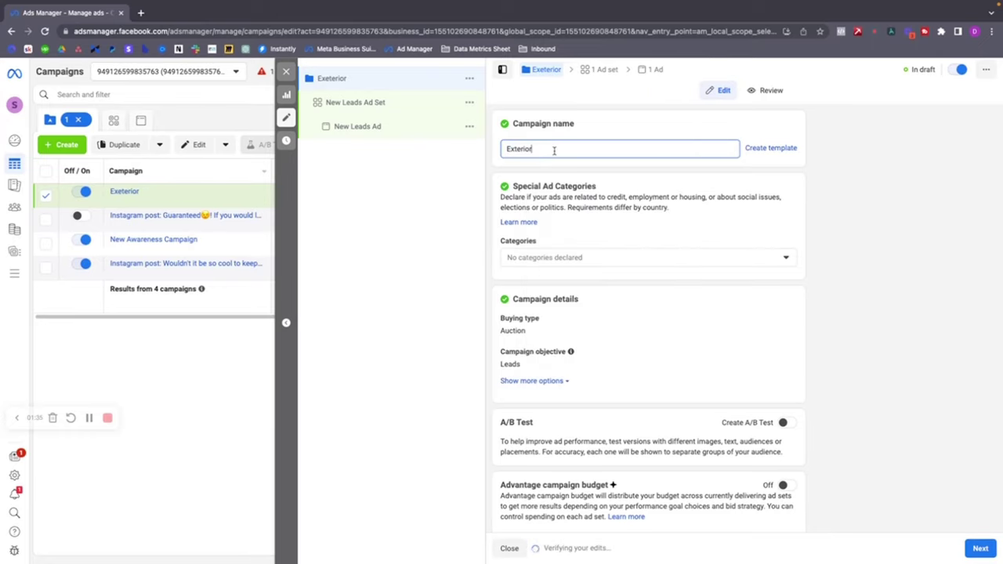
{"action": "type", "text": "Ad"}
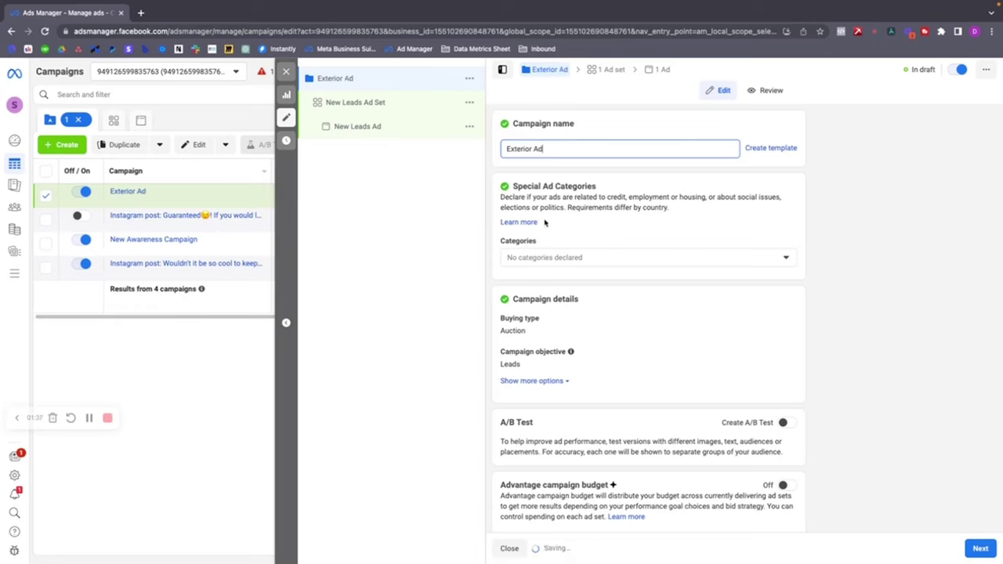
Review the available special ad categories and the remaining campaign settings without declaring a category
{"action": "left_click", "coordinate": [563, 254]}
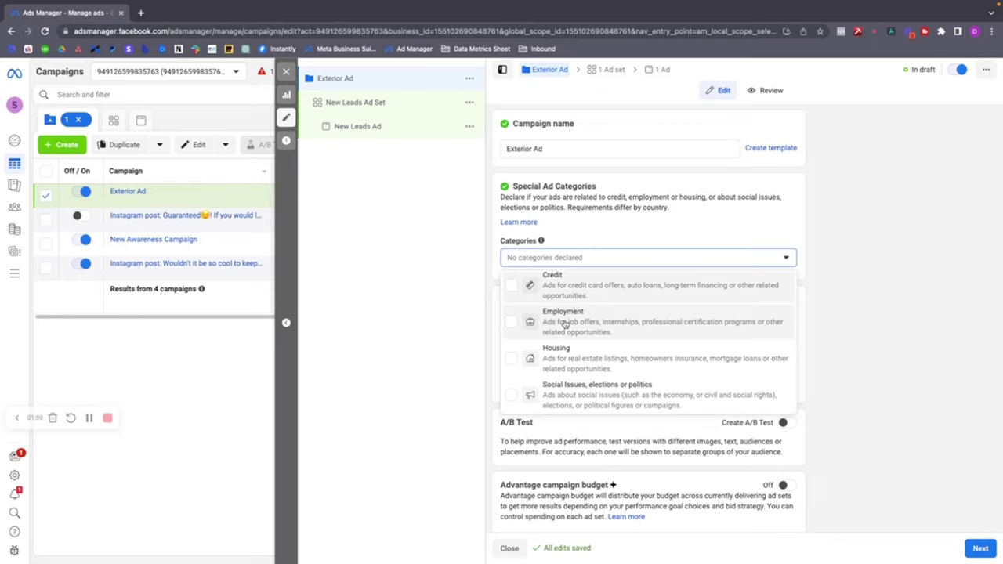
{"action": "left_click", "coordinate": [598, 259]}
{"action": "scroll", "coordinate": [598, 260], "scroll_direction": "down", "scroll_amount": 1}
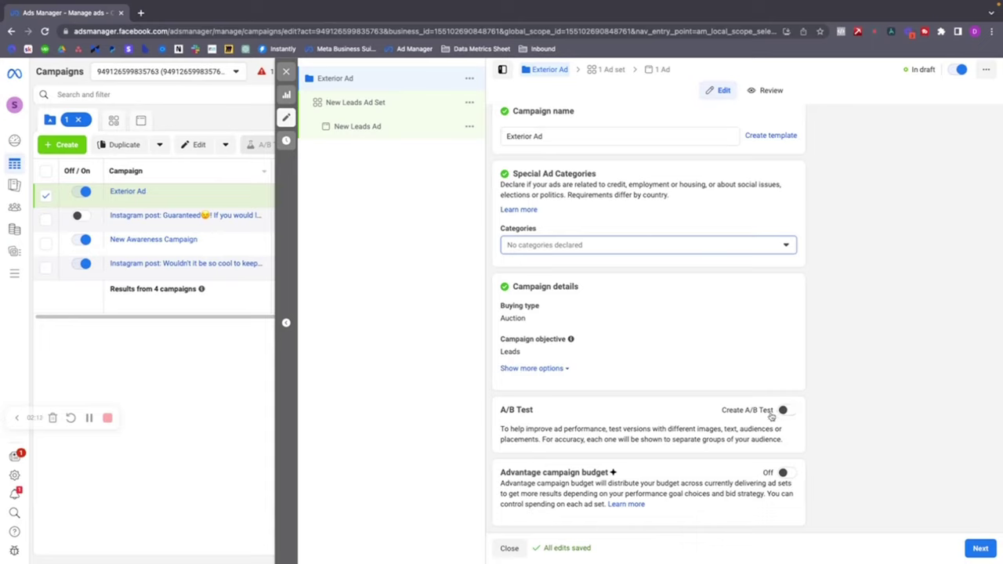
Rename the campaign's ad set as Women Adset
{"action": "left_click", "coordinate": [384, 106]}
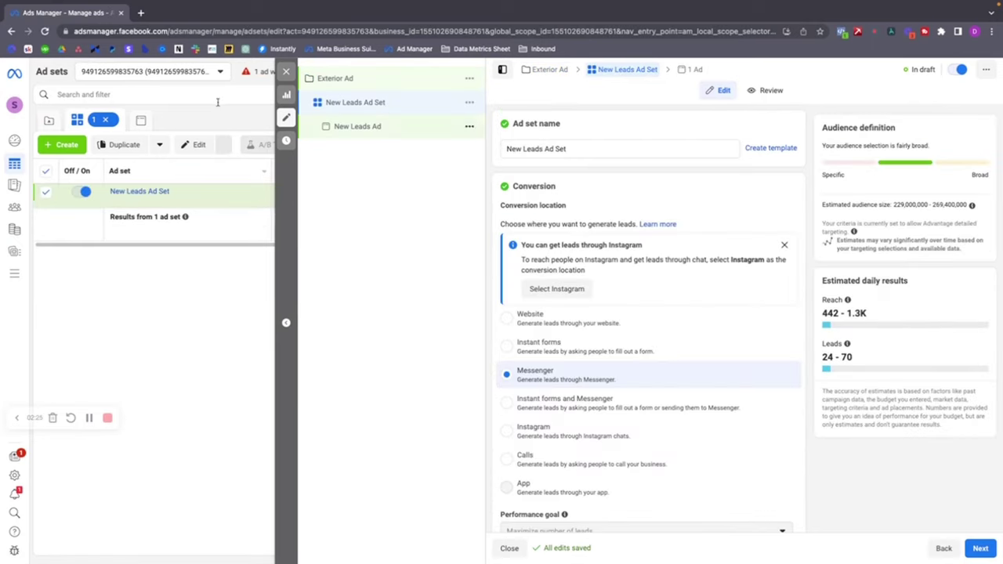
{"action": "triple_click", "coordinate": [587, 148]}
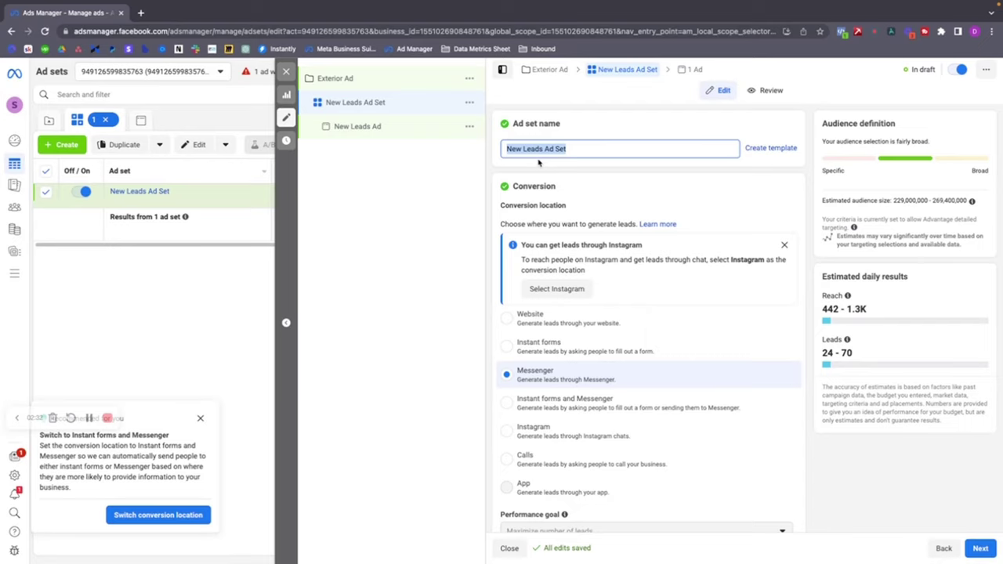
{"action": "type", "text": "Men A"}
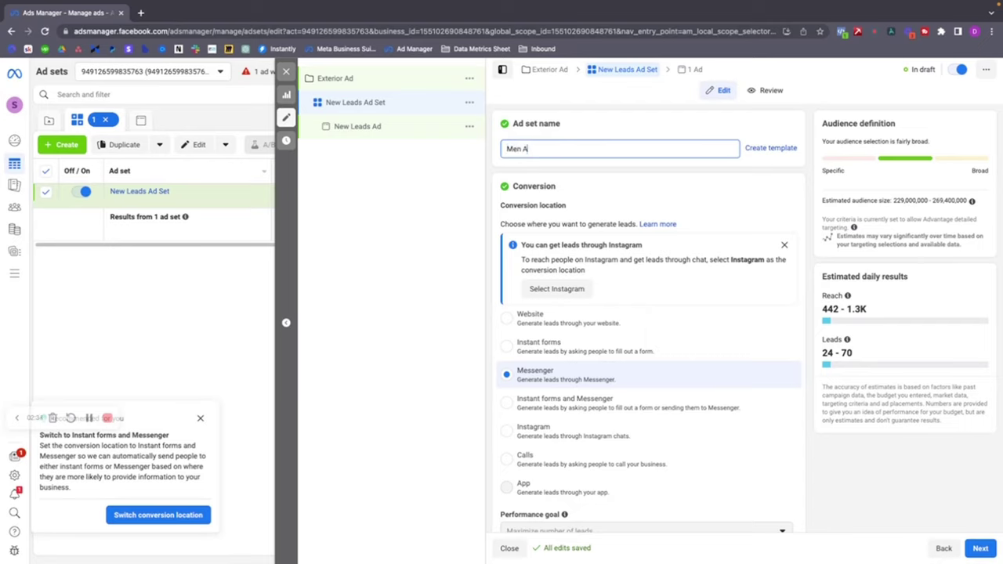
{"action": "key", "text": "BackSpace"}
{"action": "key", "text": "BackSpace"}
{"action": "key", "text": "BackSpace"}
{"action": "key", "text": "BackSpace"}
{"action": "key", "text": "BackSpace"}
{"action": "type", "text": "Women Adset"}
{"action": "left_click", "coordinate": [615, 177]}
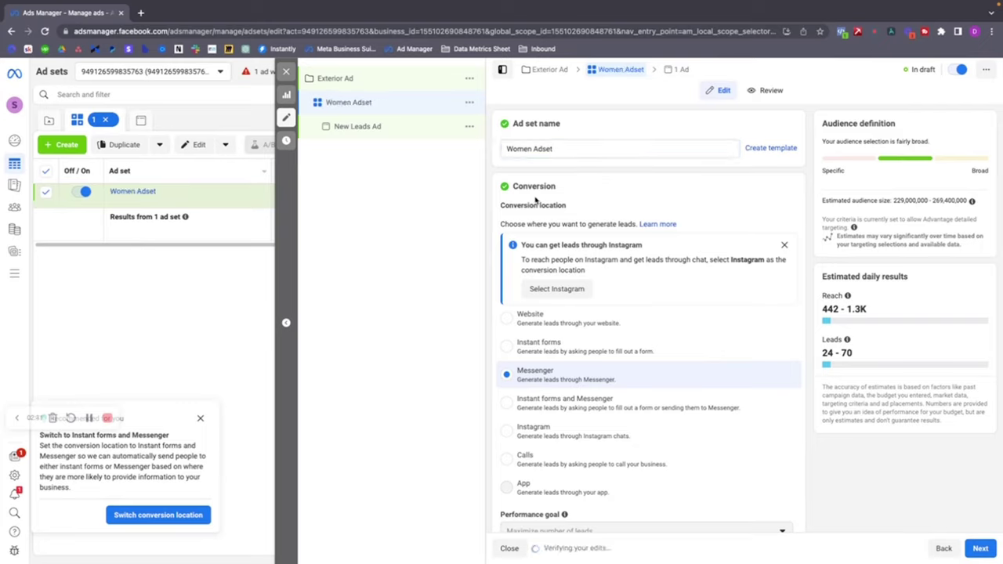
Dismiss the Instagram leads suggestion and choose the personal page ShoreSide Painting as the ad set's Facebook Page
{"action": "left_click", "coordinate": [783, 244]}
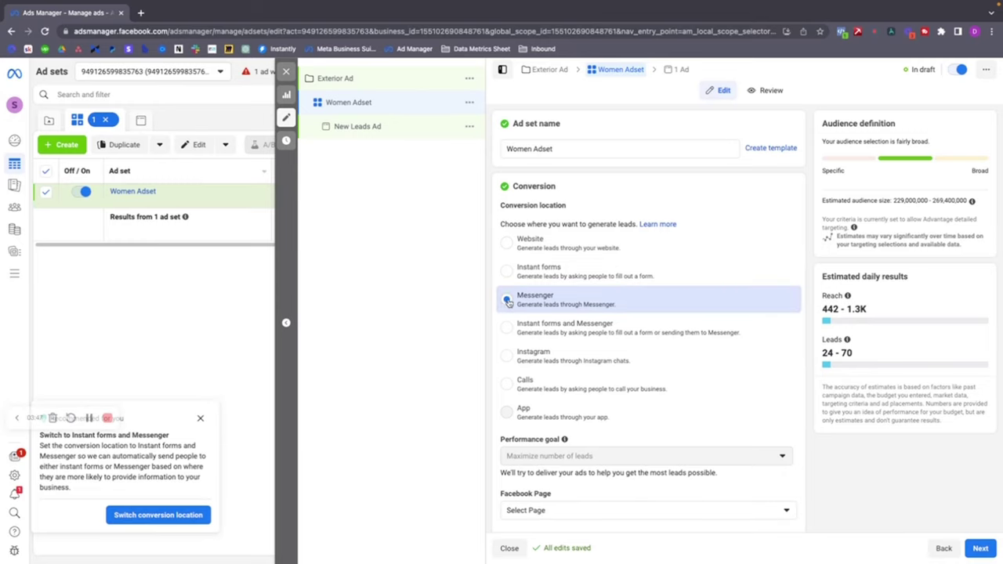
{"action": "scroll", "coordinate": [517, 299], "scroll_direction": "down", "scroll_amount": 3}
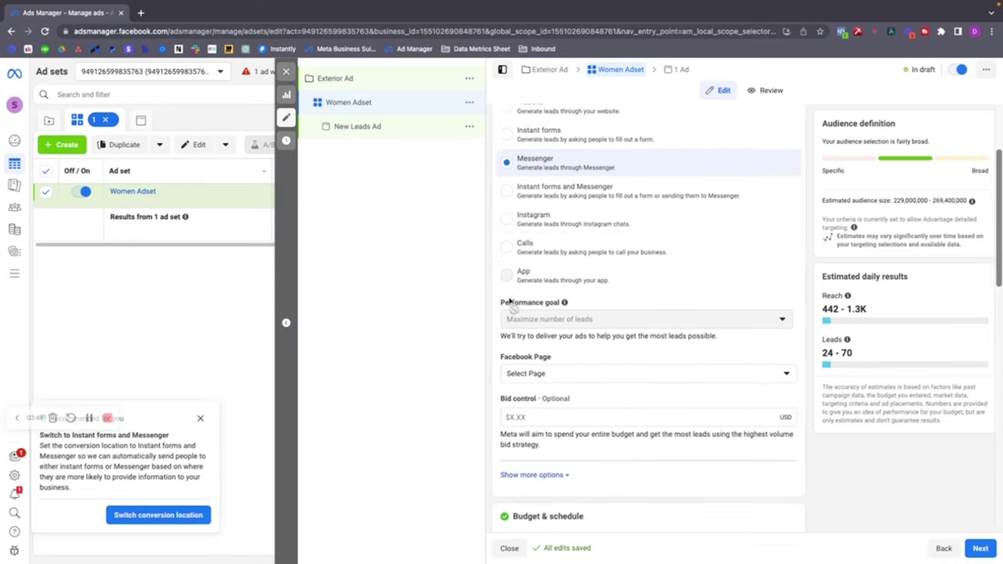
{"action": "scroll", "coordinate": [536, 297], "scroll_direction": "down", "scroll_amount": 2}
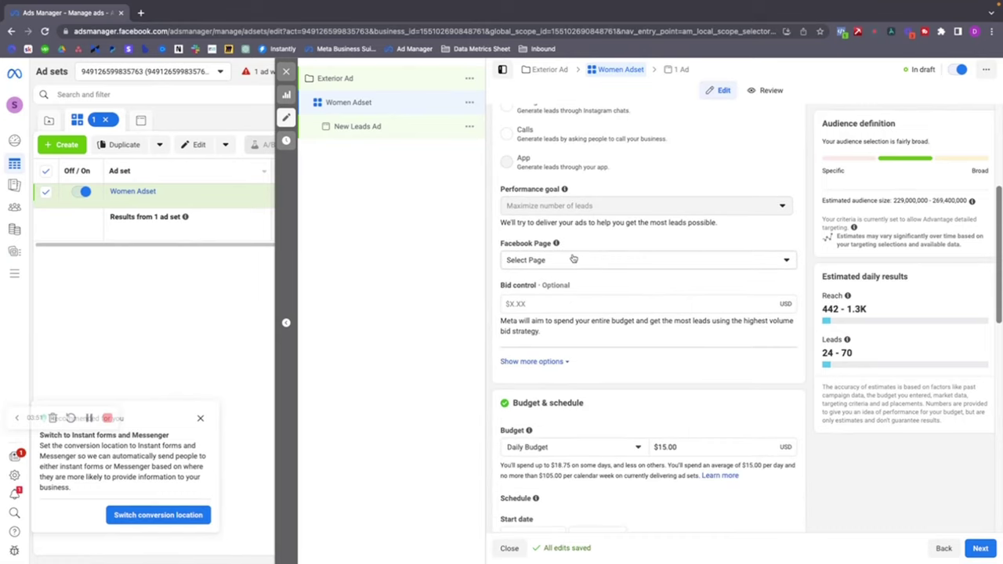
{"action": "left_click", "coordinate": [574, 260]}
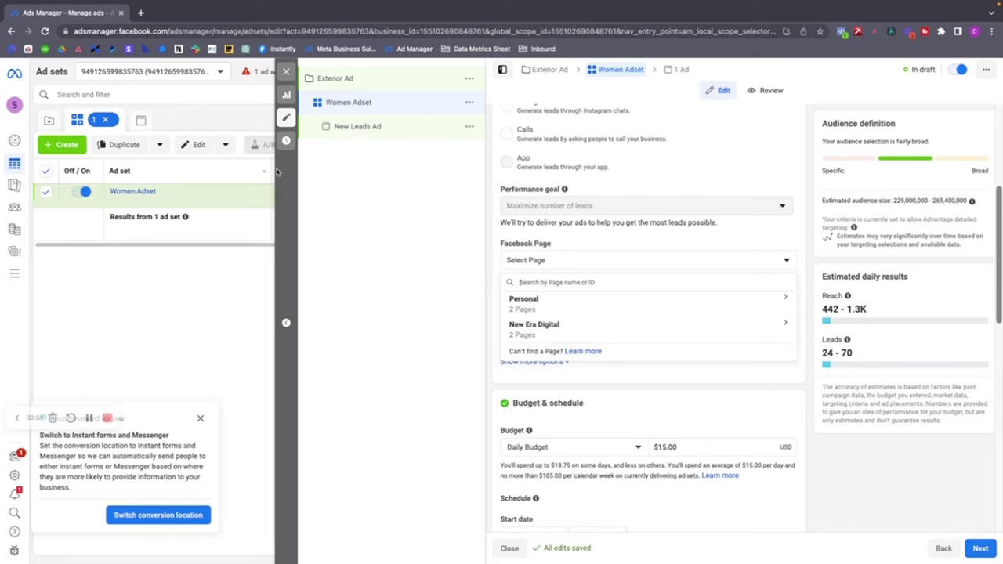
{"action": "scroll", "coordinate": [515, 195], "scroll_direction": "up", "scroll_amount": 2}
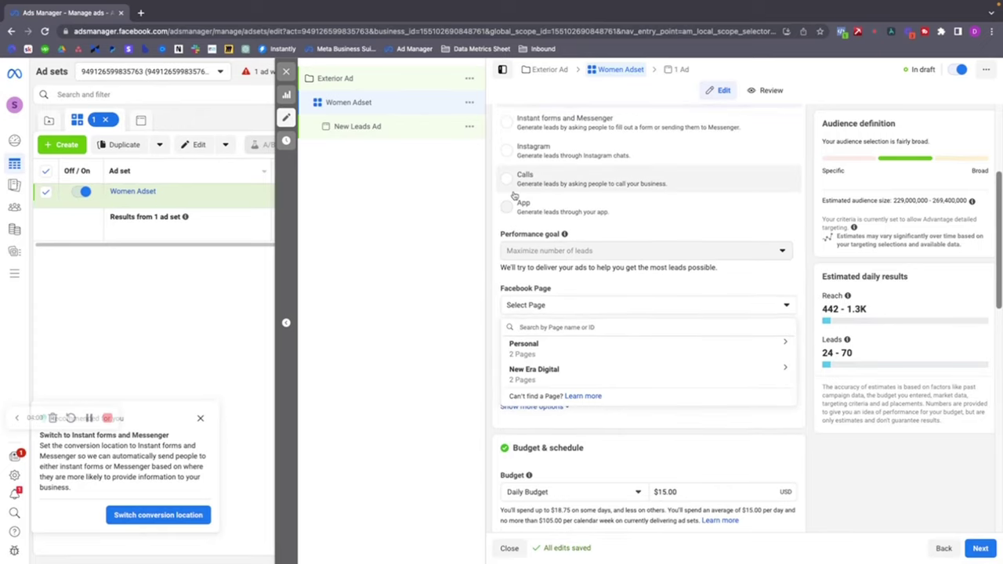
{"action": "scroll", "coordinate": [514, 195], "scroll_direction": "up", "scroll_amount": 1}
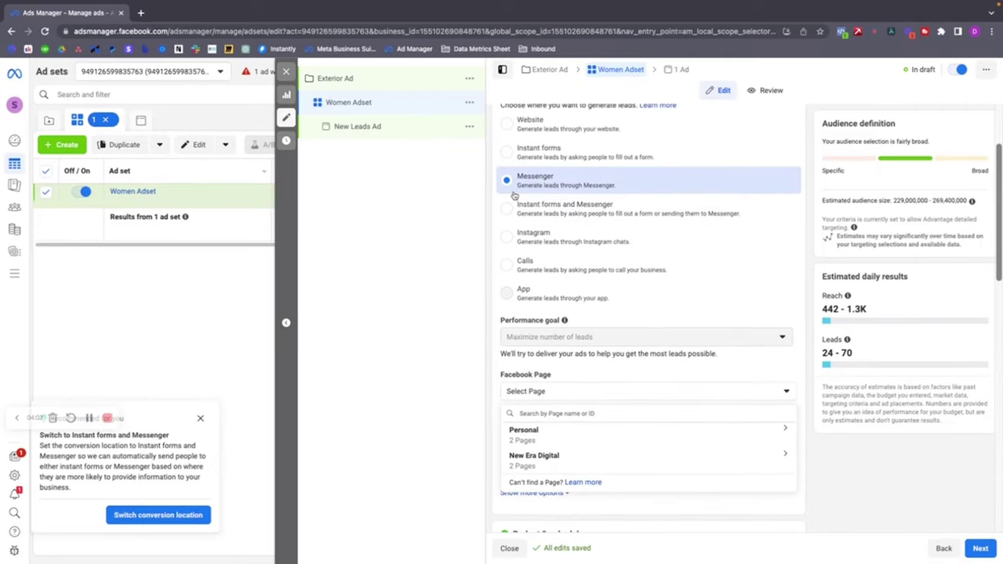
{"action": "scroll", "coordinate": [514, 195], "scroll_direction": "up", "scroll_amount": 2}
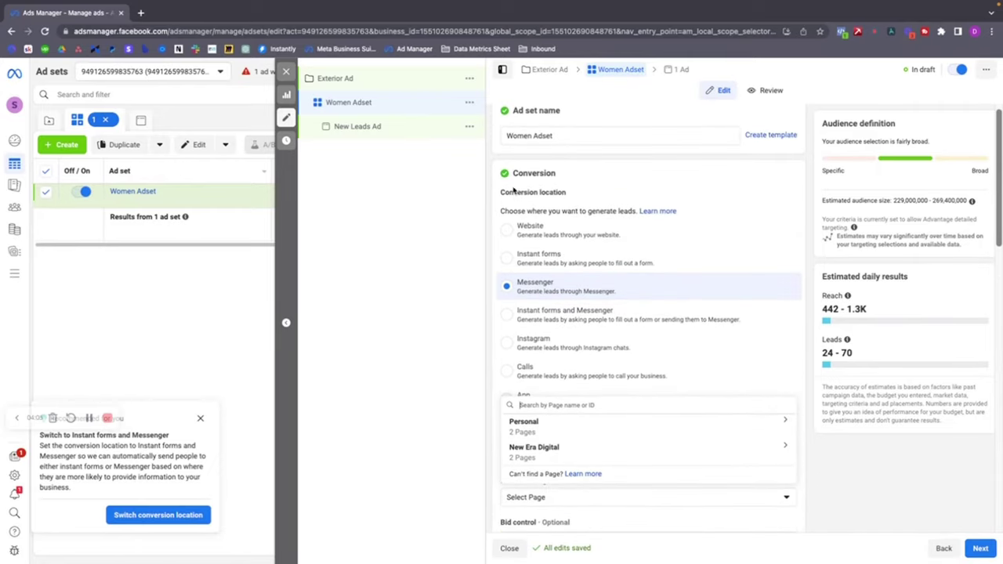
{"action": "scroll", "coordinate": [543, 195], "scroll_direction": "down", "scroll_amount": 3}
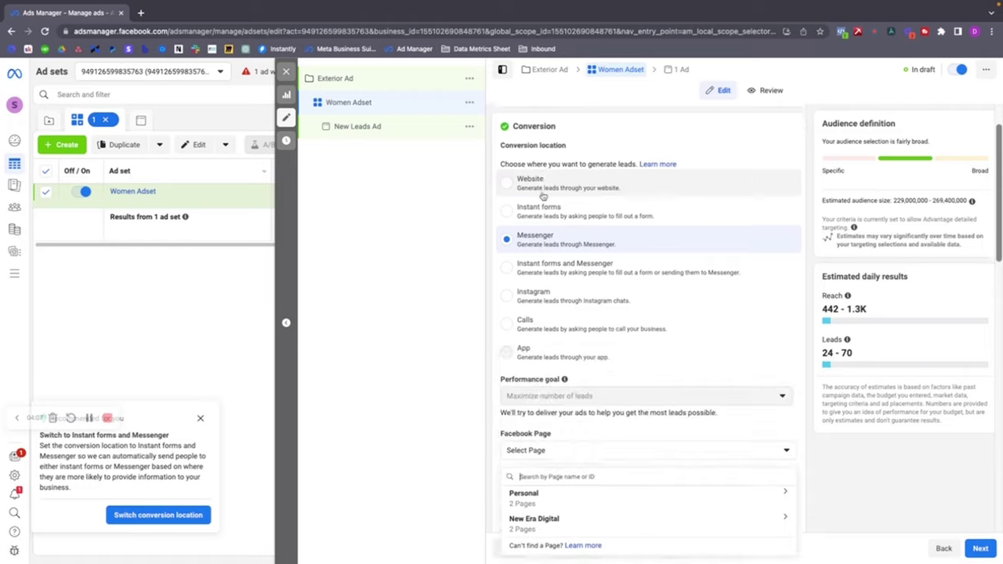
{"action": "scroll", "coordinate": [540, 195], "scroll_direction": "down", "scroll_amount": 2}
{"action": "scroll", "coordinate": [539, 195], "scroll_direction": "up", "scroll_amount": 1}
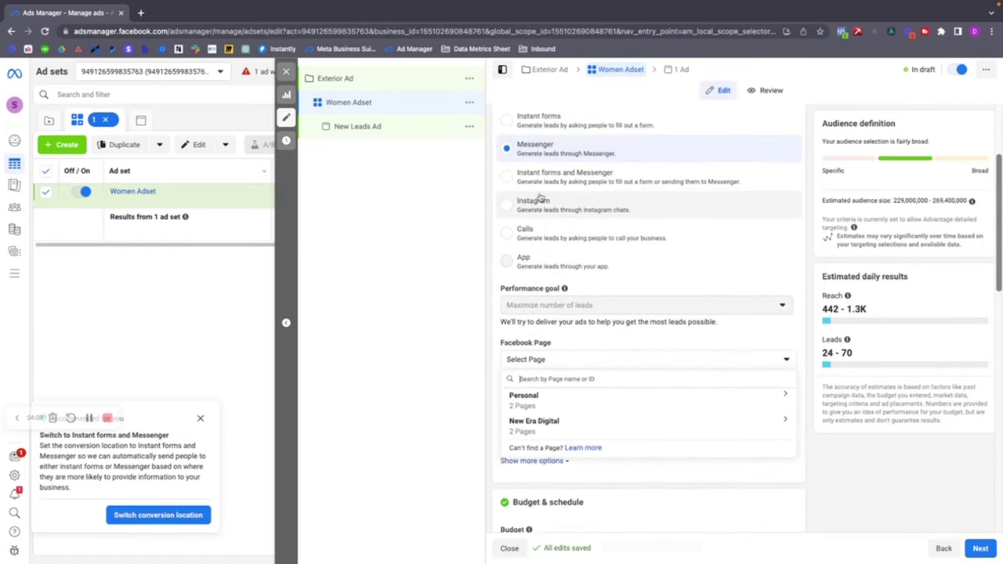
{"action": "scroll", "coordinate": [549, 219], "scroll_direction": "down", "scroll_amount": 3}
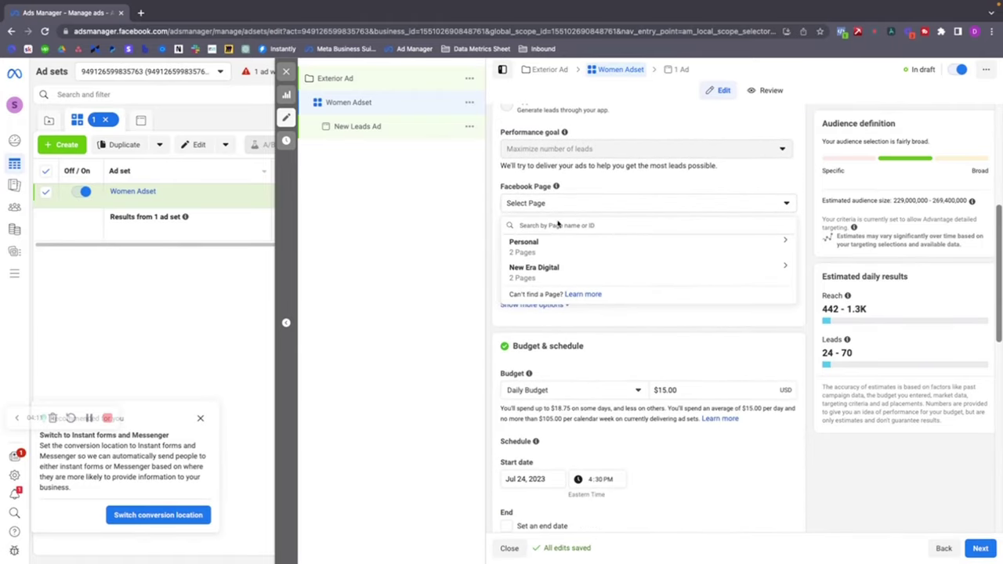
{"action": "left_click", "coordinate": [548, 249]}
{"action": "left_click", "coordinate": [553, 296]}
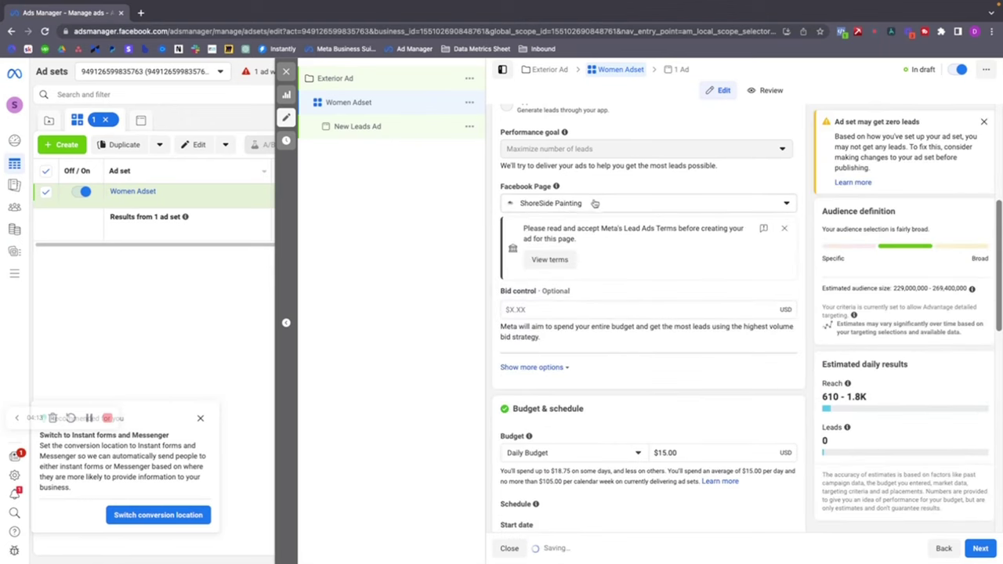
Set the ad set's daily budget to $20
{"action": "scroll", "coordinate": [596, 203], "scroll_direction": "down", "scroll_amount": 1}
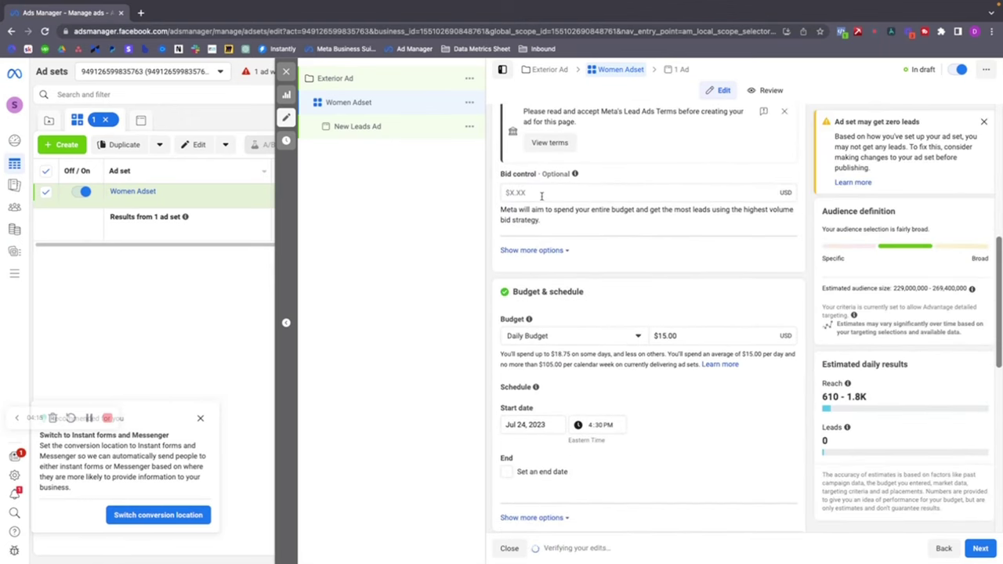
{"action": "scroll", "coordinate": [548, 204], "scroll_direction": "down", "scroll_amount": 2}
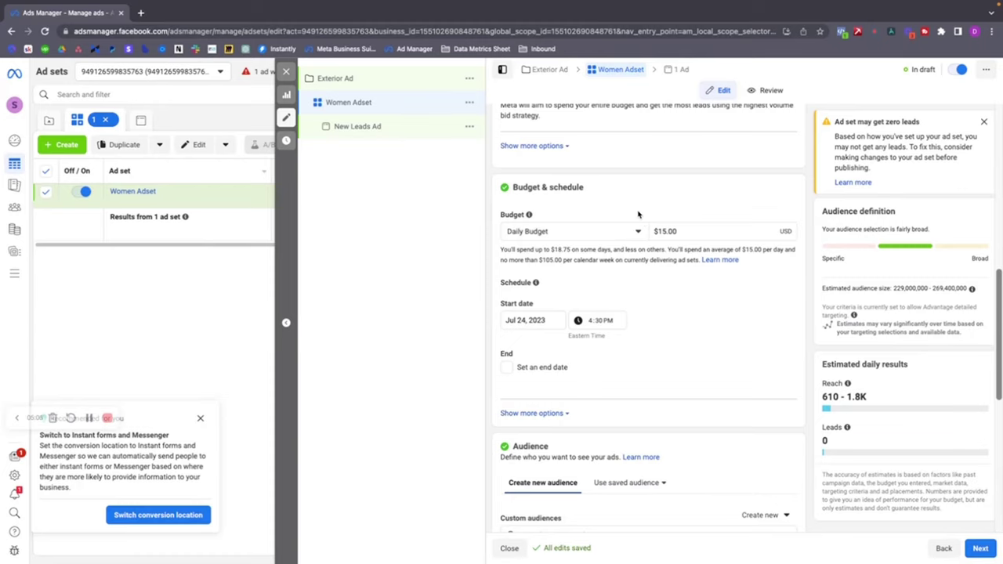
{"action": "scroll", "coordinate": [637, 214], "scroll_direction": "up", "scroll_amount": 1}
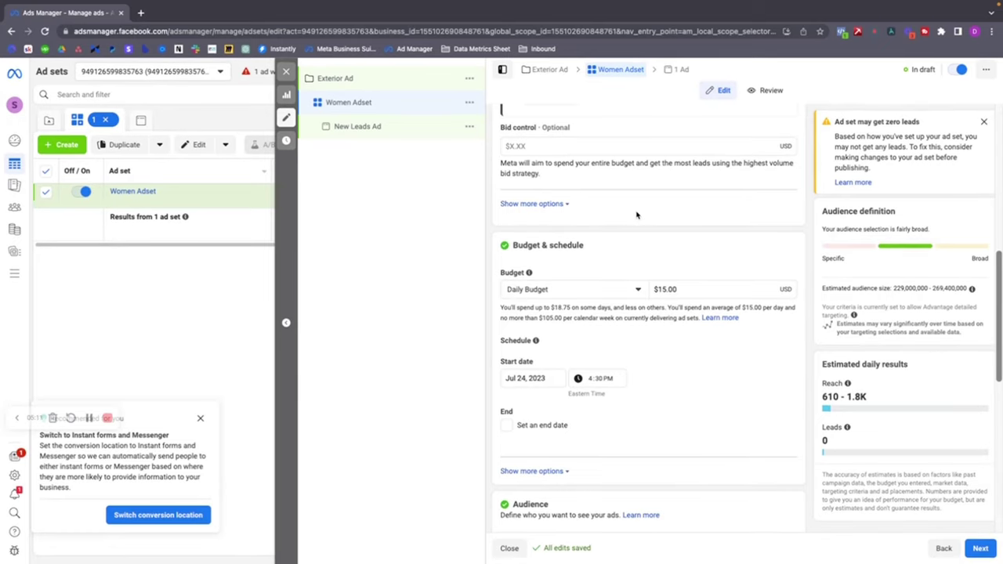
{"action": "scroll", "coordinate": [636, 215], "scroll_direction": "up", "scroll_amount": 1}
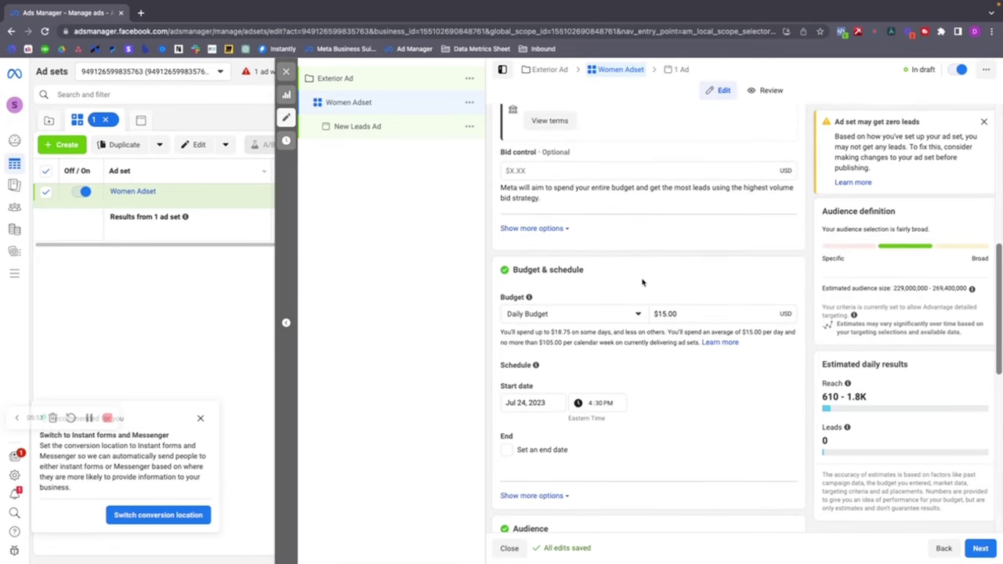
{"action": "left_click", "coordinate": [666, 325]}
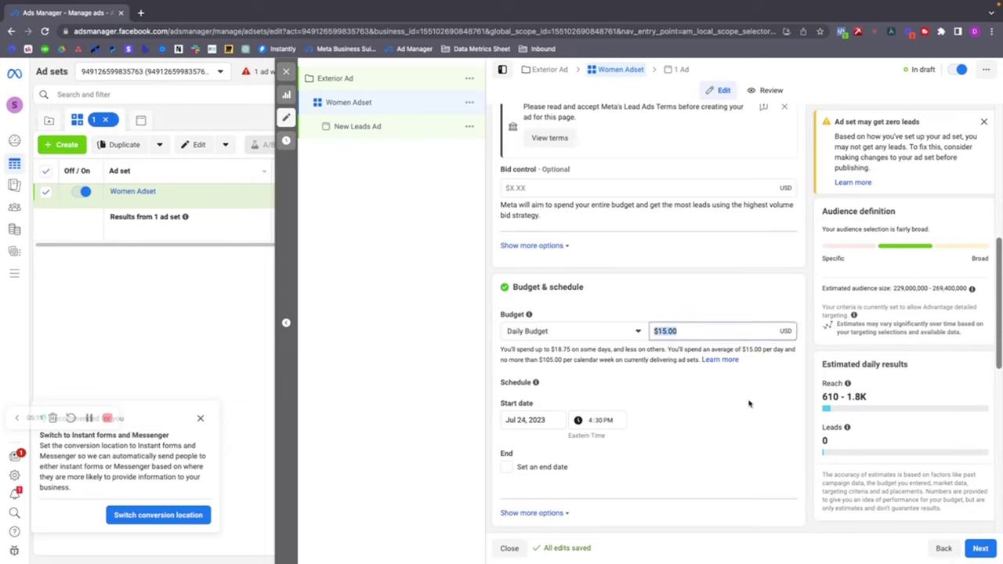
{"action": "type", "text": "20"}
{"action": "left_click", "coordinate": [723, 286]}
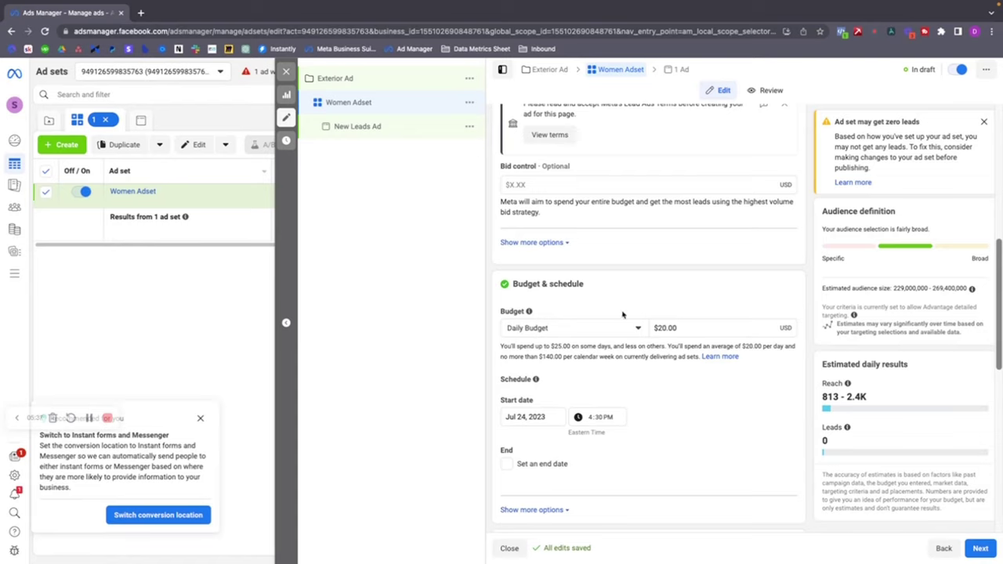
{"action": "left_click", "coordinate": [692, 328]}
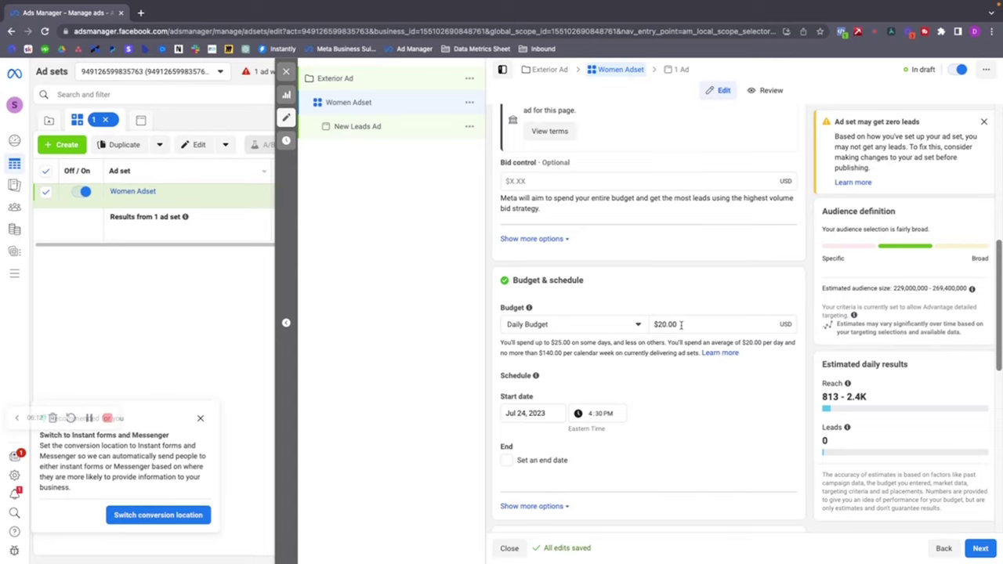
Schedule the ad set to start on Jul 25, 2023 at 12:00 AM Eastern Time
{"action": "scroll", "coordinate": [681, 324], "scroll_direction": "down", "scroll_amount": 4}
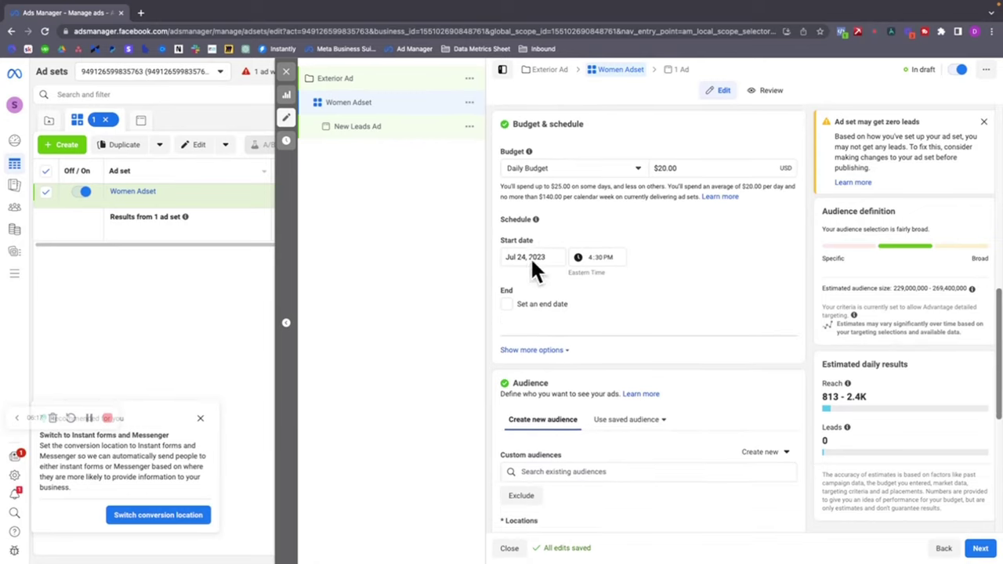
{"action": "left_click", "coordinate": [538, 255]}
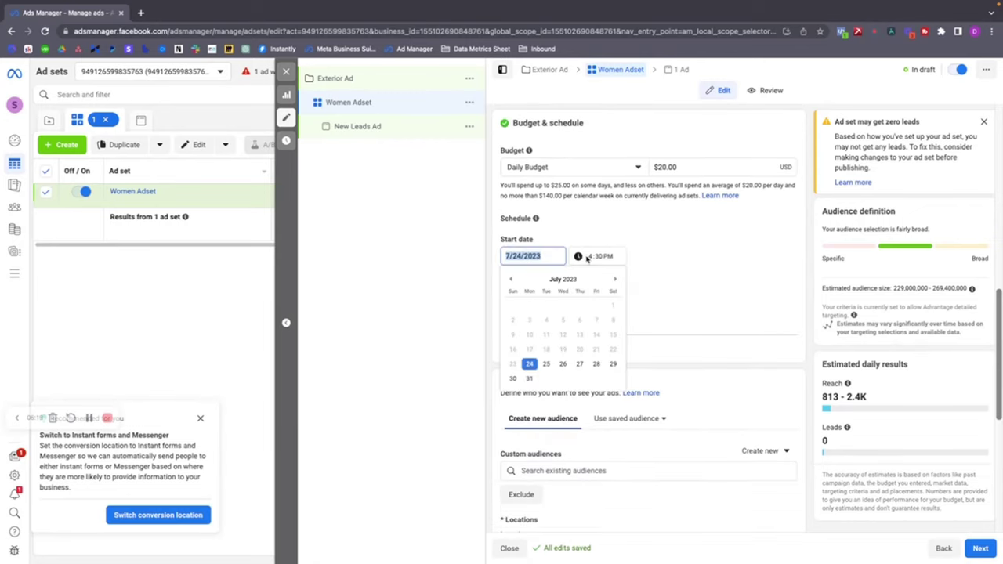
{"action": "left_click", "coordinate": [678, 267]}
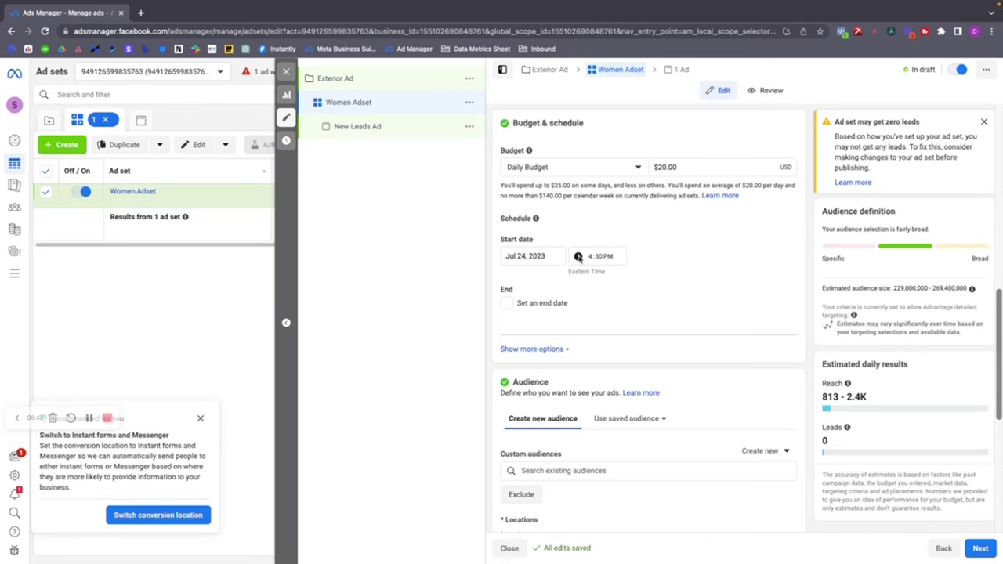
{"action": "left_click", "coordinate": [554, 259]}
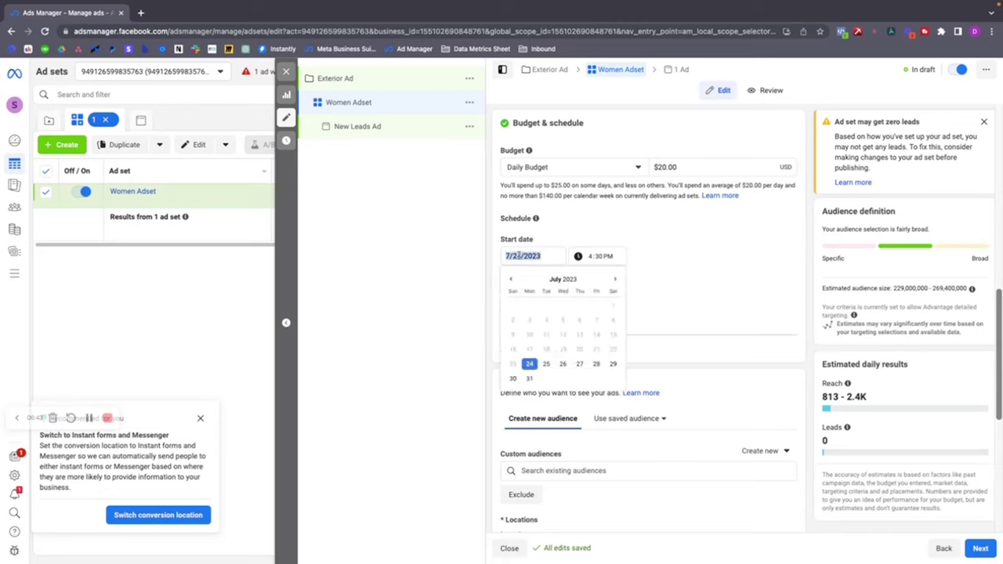
{"action": "type", "text": "7/25/2023"}
{"action": "left_click", "coordinate": [590, 256]}
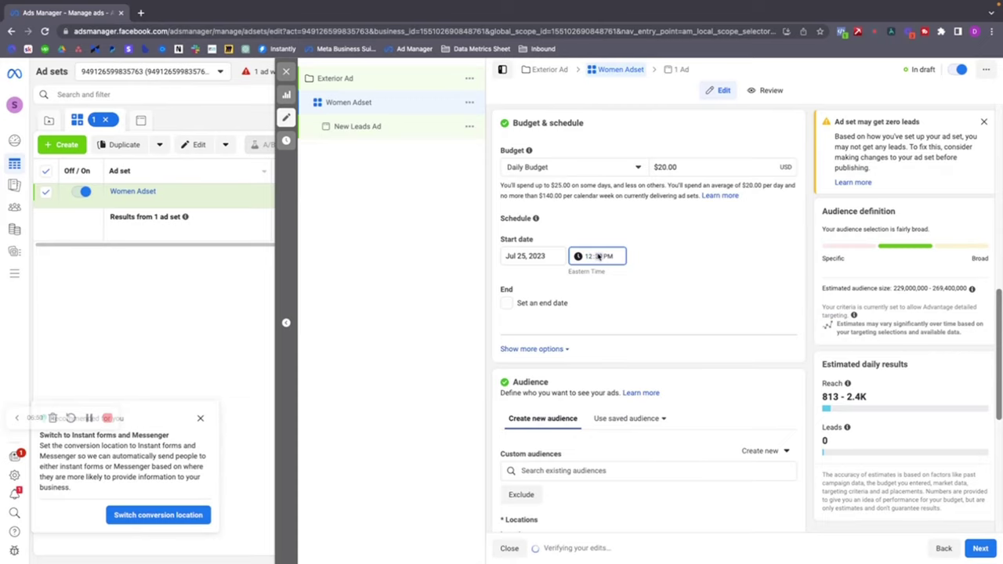
{"action": "type", "text": "a"}
{"action": "left_click", "coordinate": [641, 246]}
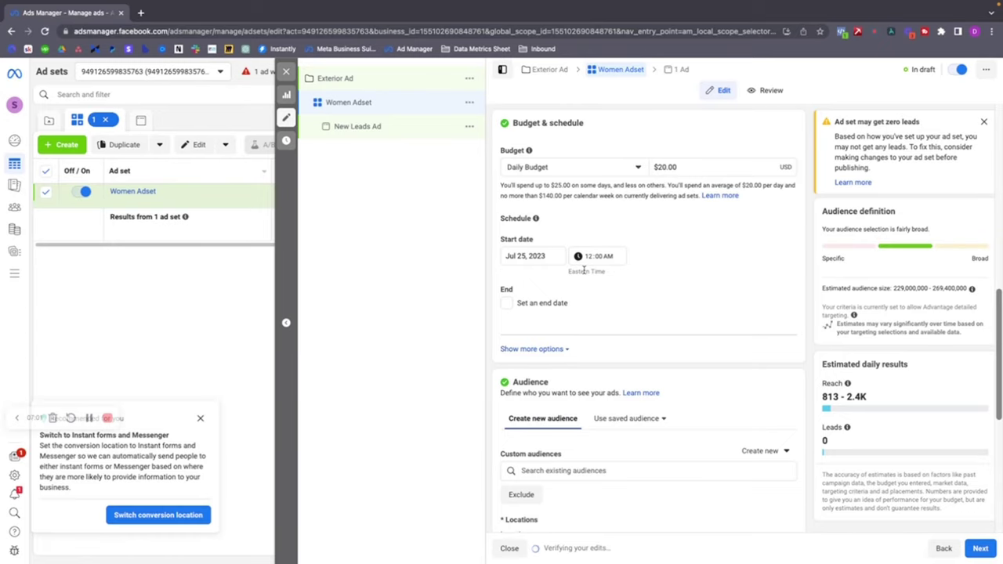
Change the audience location from the whole country to Las Vegas Valley
{"action": "scroll", "coordinate": [700, 284], "scroll_direction": "down", "scroll_amount": 3}
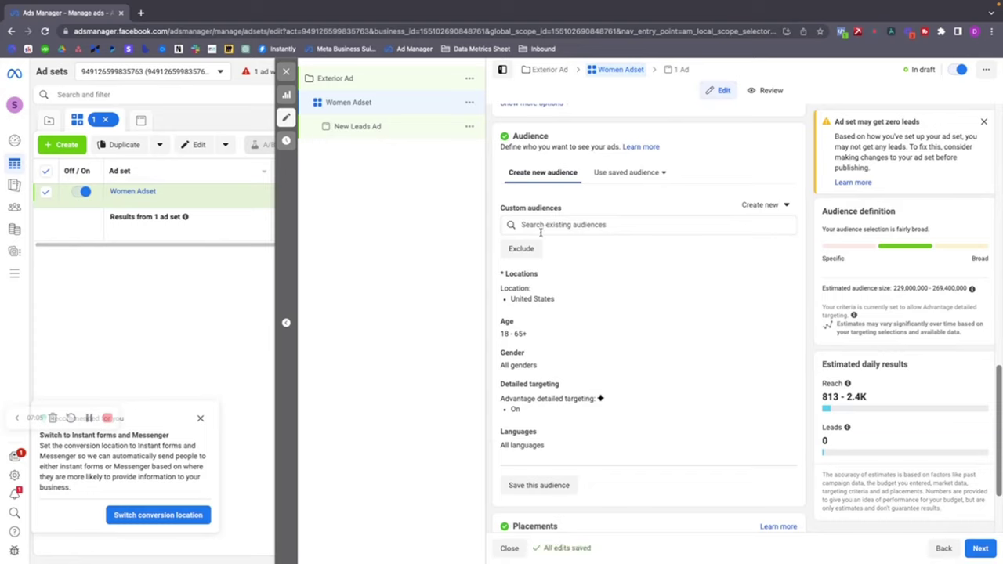
{"action": "mouse_move", "coordinate": [580, 289]}
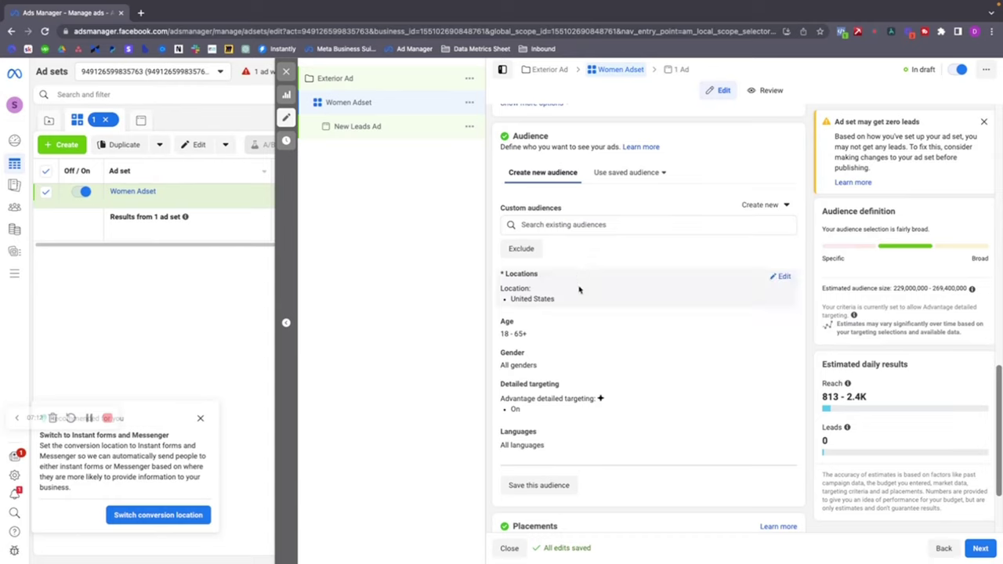
{"action": "left_click", "coordinate": [780, 279]}
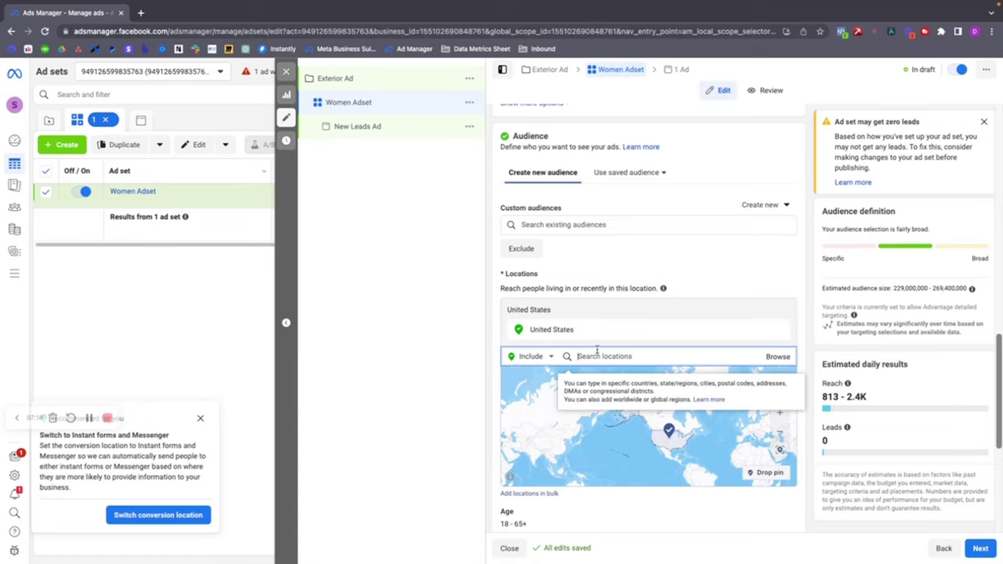
{"action": "type", "text": "las vegaes"}
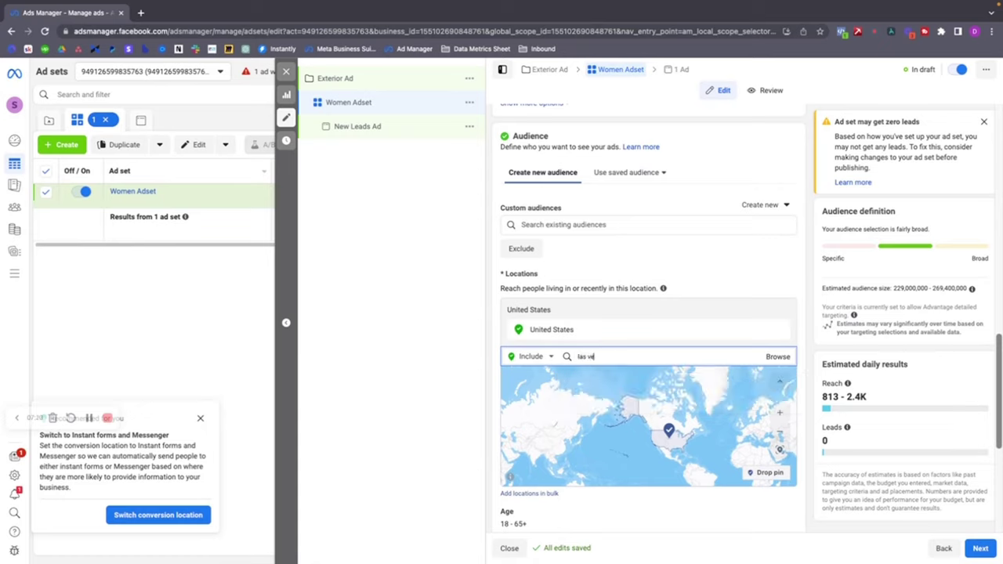
{"action": "key", "text": "BackSpace"}
{"action": "key", "text": "BackSpace"}
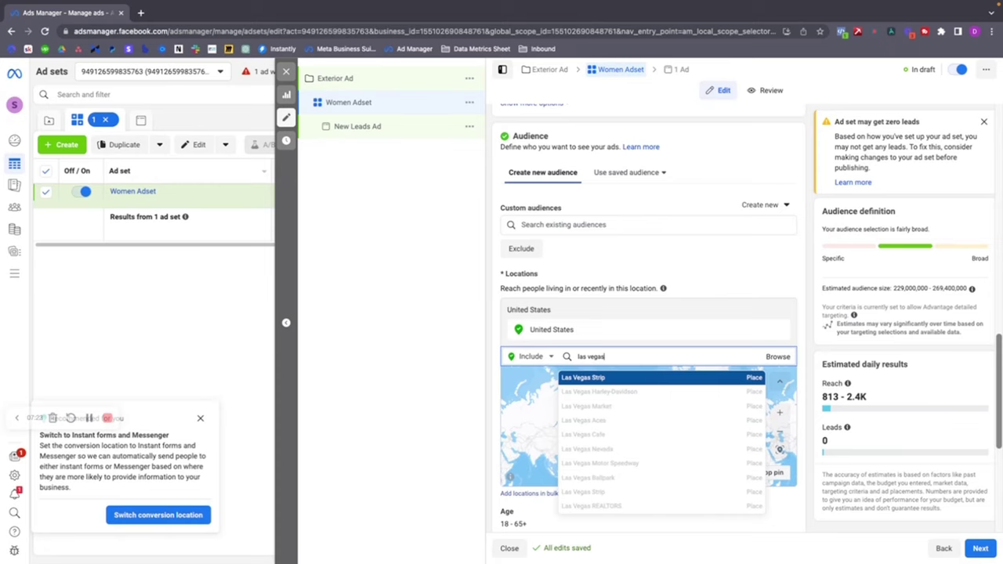
{"action": "left_click", "coordinate": [670, 377]}
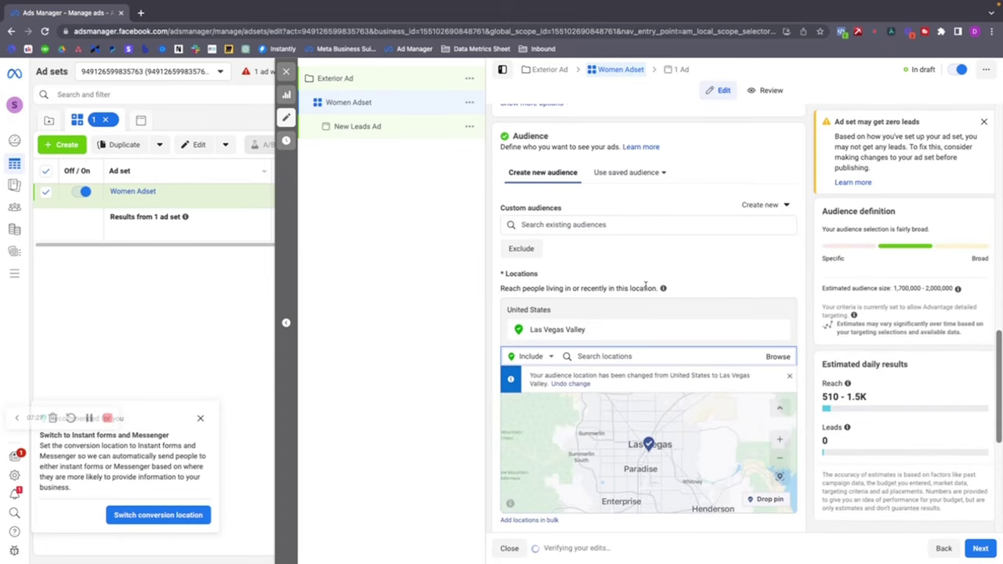
Add Orlando, Florida to the audience locations and remove Las Vegas Valley
{"action": "scroll", "coordinate": [606, 324], "scroll_direction": "down", "scroll_amount": 1}
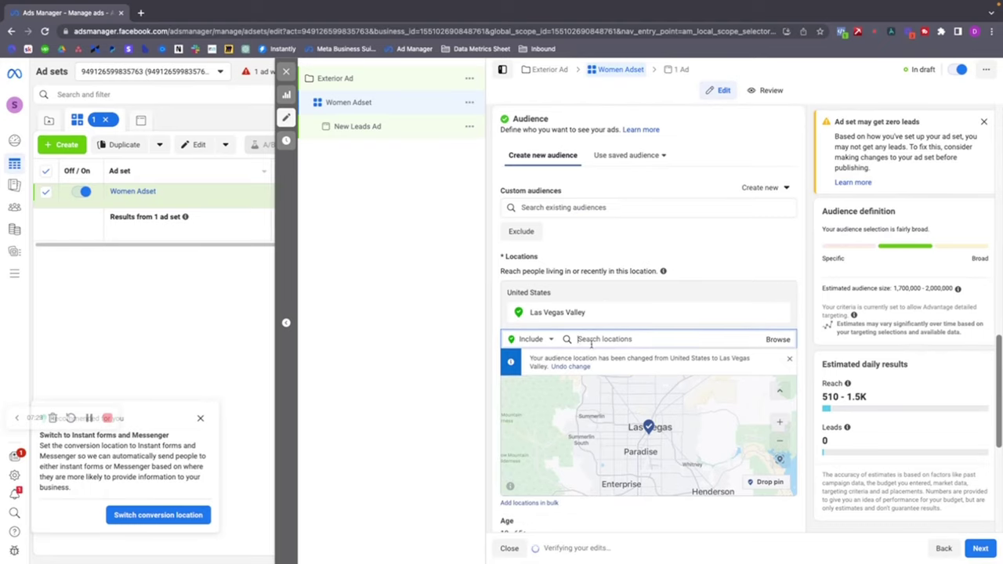
{"action": "type", "text": "orlando"}
{"action": "key", "text": "Return"}
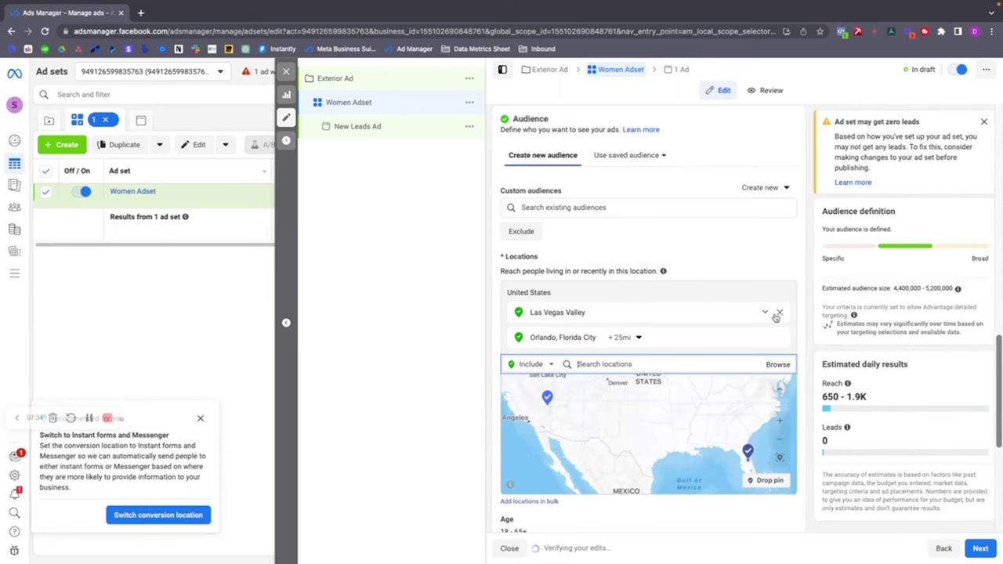
{"action": "left_click", "coordinate": [778, 313]}
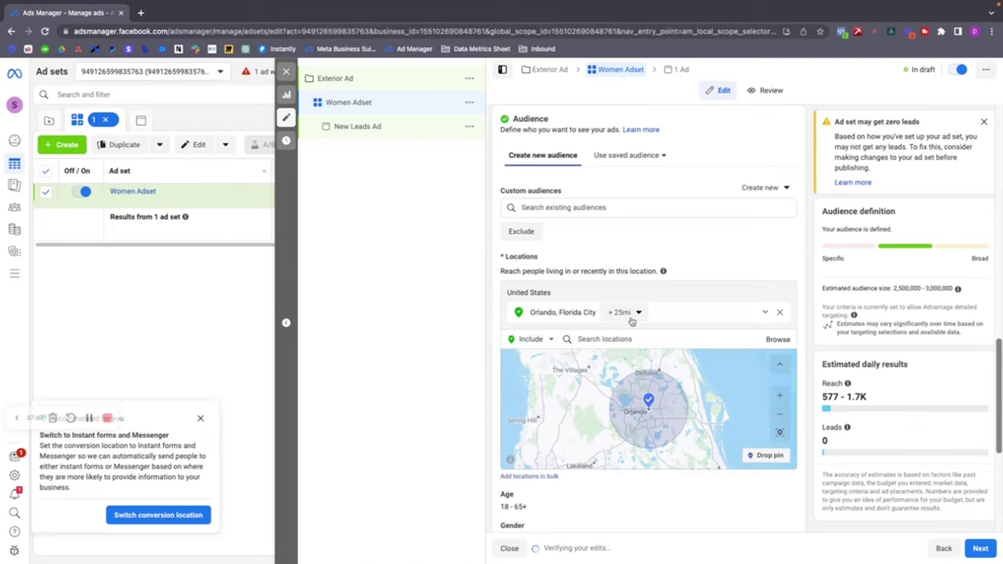
Widen the targeting radius around Orlando to 50 miles and inspect its coverage on the map
{"action": "left_click", "coordinate": [631, 316]}
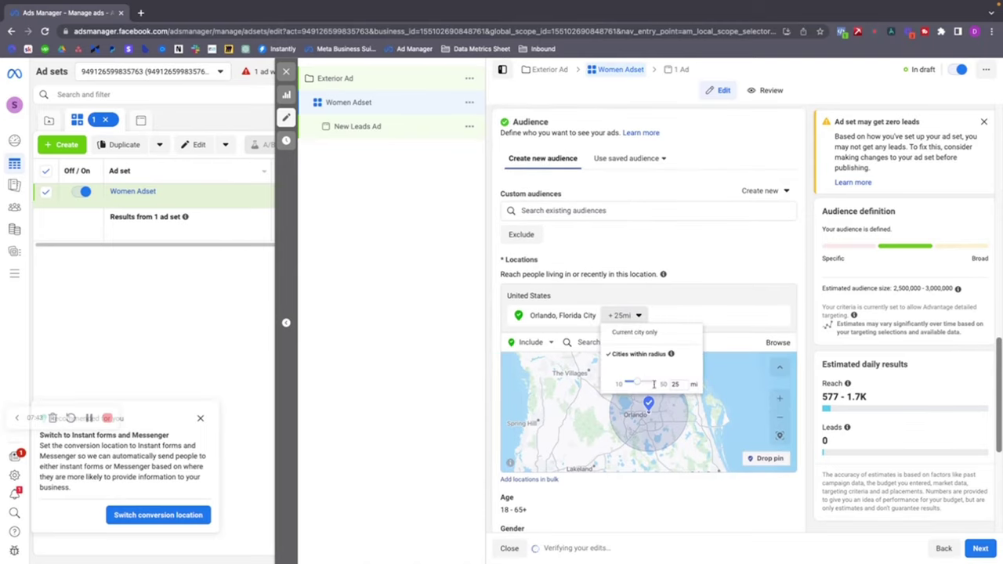
{"action": "left_click_drag", "start_coordinate": [654, 384], "coordinate": [662, 384]}
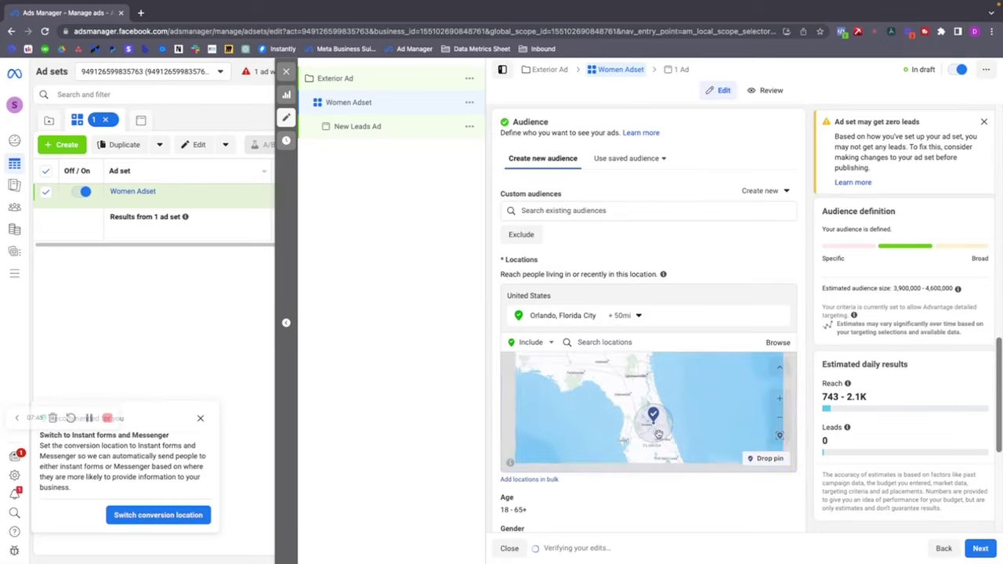
{"action": "scroll", "coordinate": [662, 439], "scroll_direction": "up", "scroll_amount": 5}
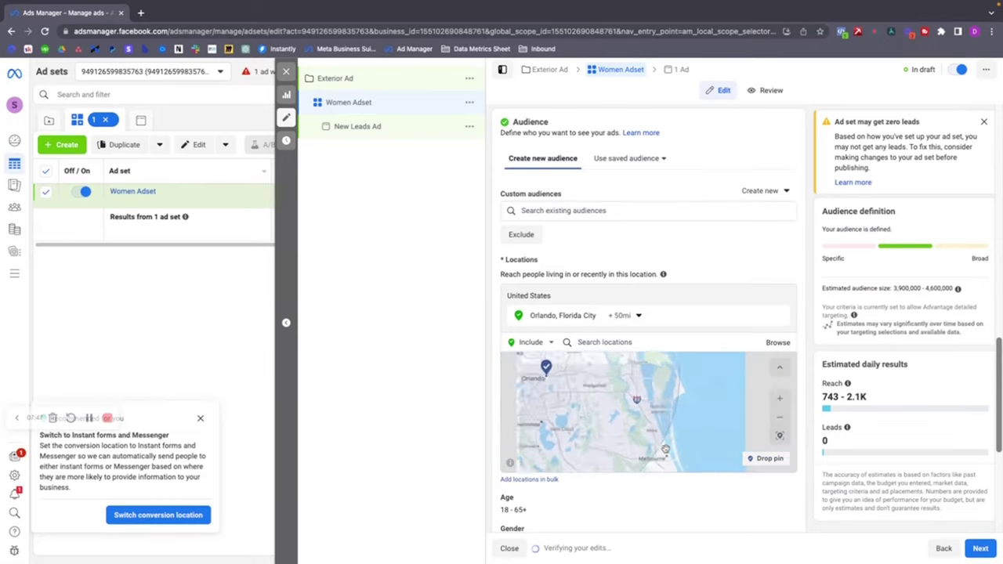
{"action": "scroll", "coordinate": [664, 451], "scroll_direction": "down", "scroll_amount": 5}
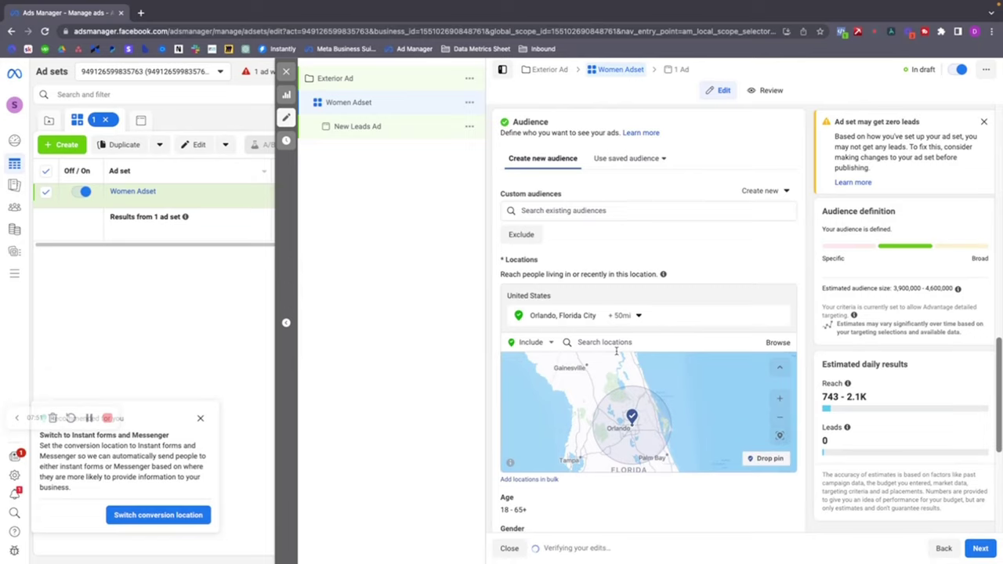
Reduce the targeting radius around Orlando to 28 miles
{"action": "left_click", "coordinate": [621, 315]}
{"action": "left_click_drag", "start_coordinate": [657, 388], "coordinate": [636, 388]}
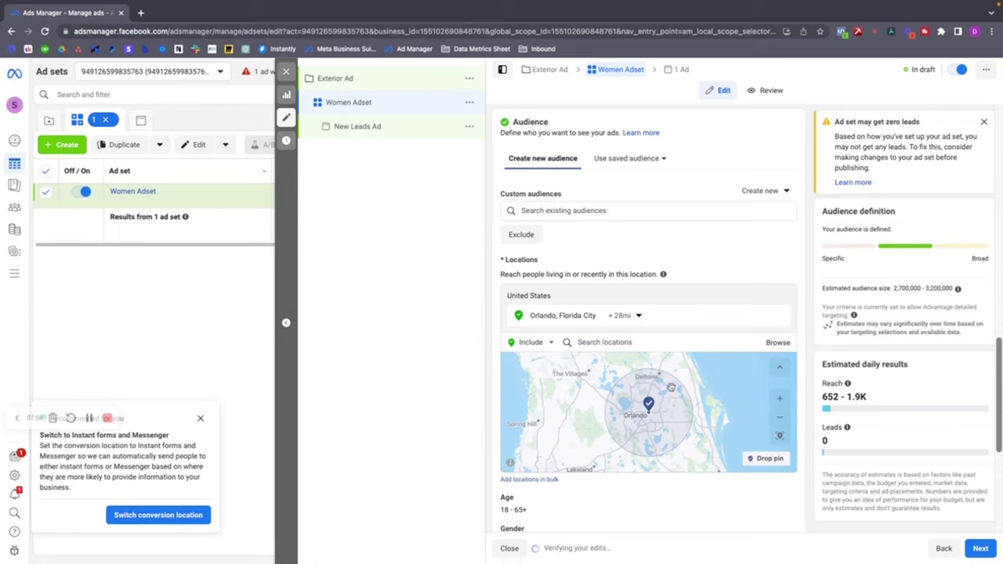
{"action": "left_click", "coordinate": [621, 315]}
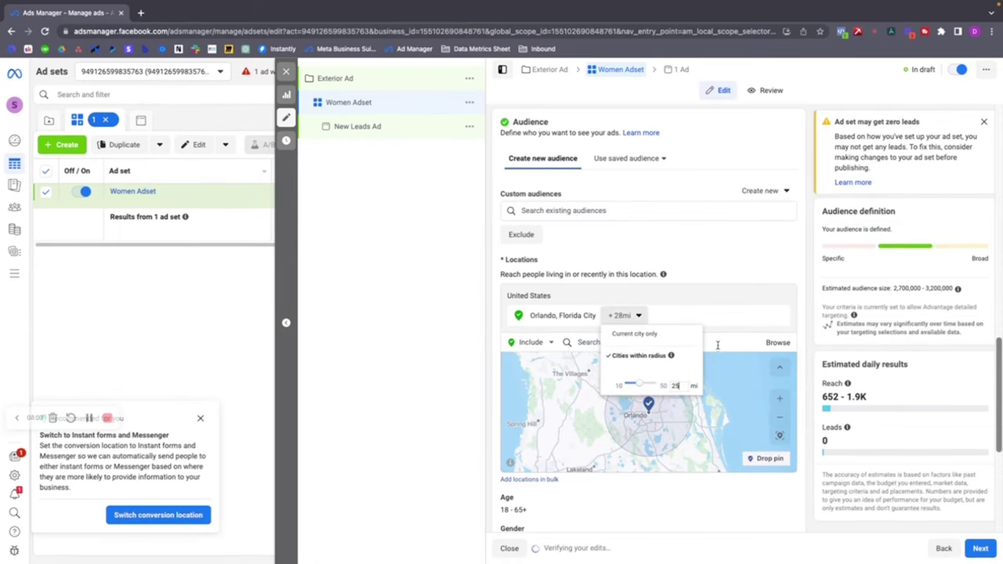
{"action": "left_click", "coordinate": [639, 317]}
{"action": "left_click", "coordinate": [639, 317]}
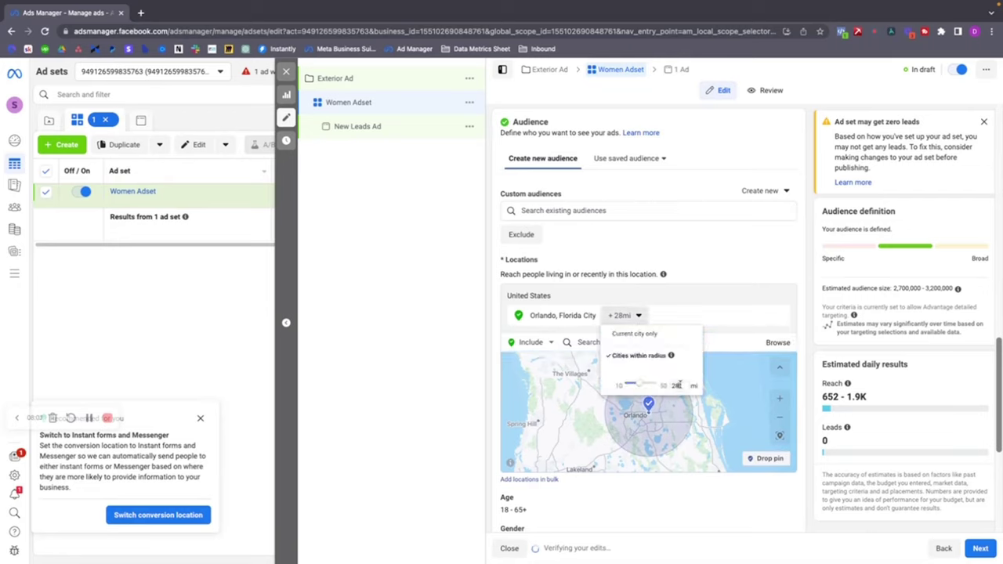
{"action": "left_click", "coordinate": [691, 285]}
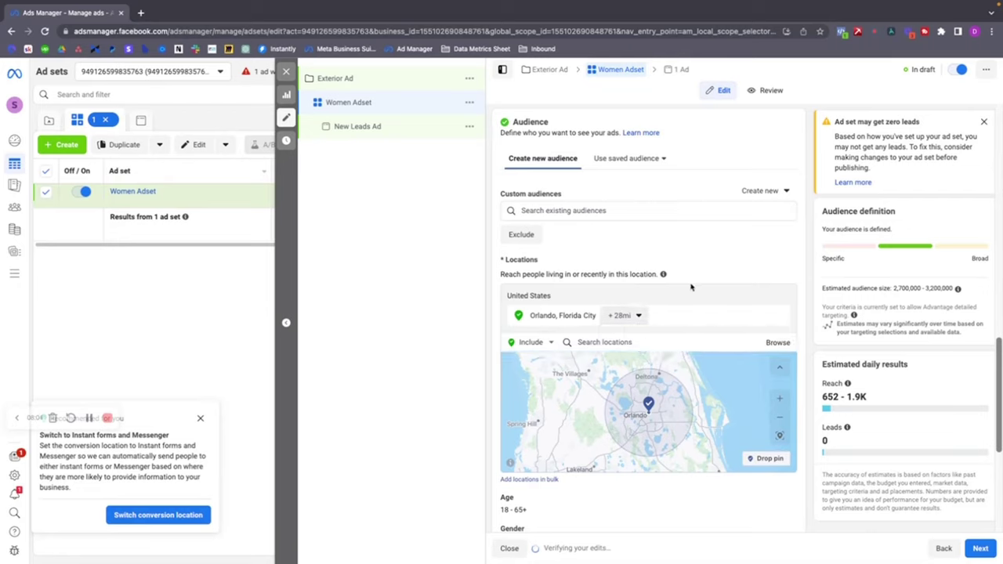
Set the audience's age range to 28 through 60
{"action": "scroll", "coordinate": [692, 285], "scroll_direction": "down", "scroll_amount": 3}
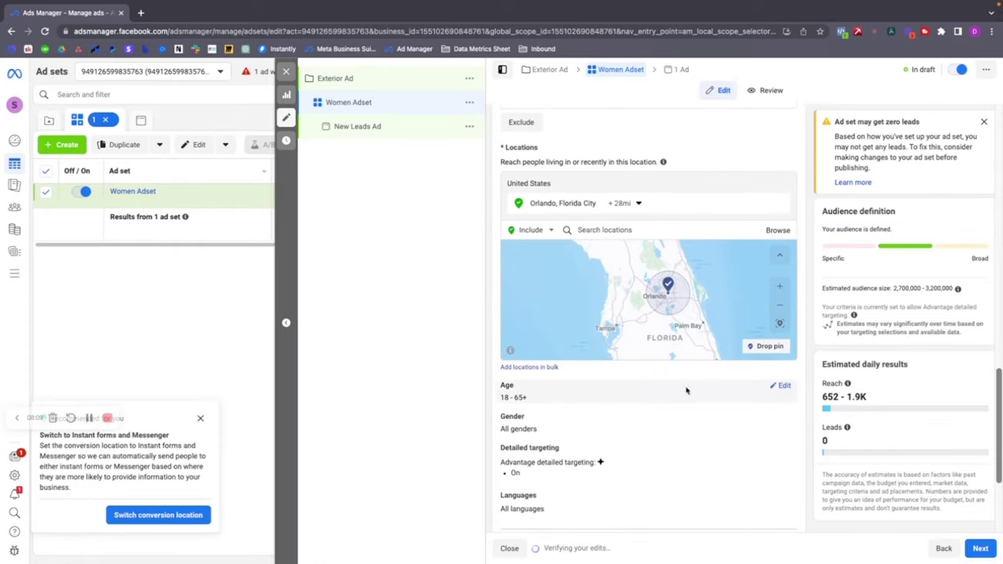
{"action": "left_click", "coordinate": [782, 389]}
{"action": "left_click", "coordinate": [529, 406]}
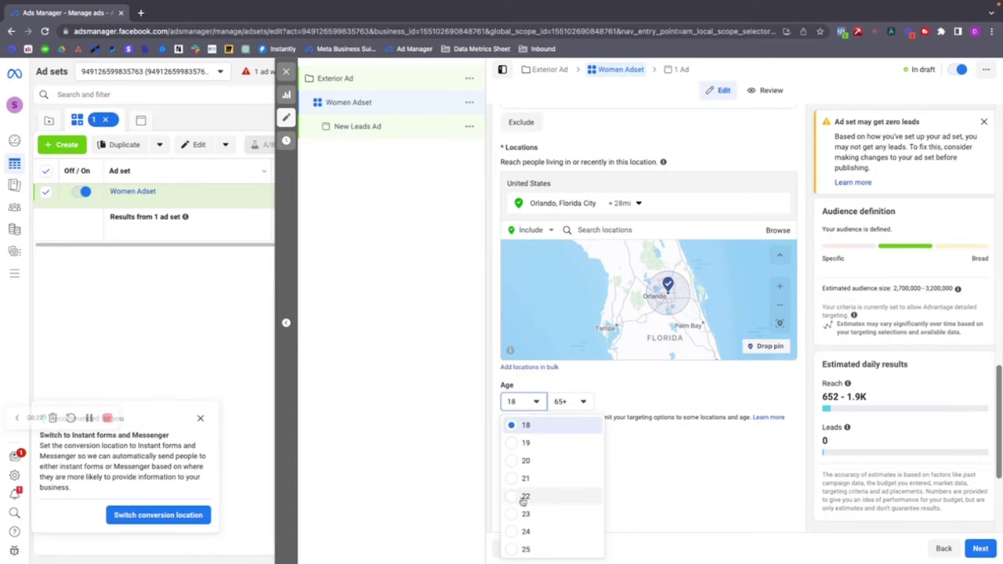
{"action": "scroll", "coordinate": [536, 504], "scroll_direction": "down", "scroll_amount": 3}
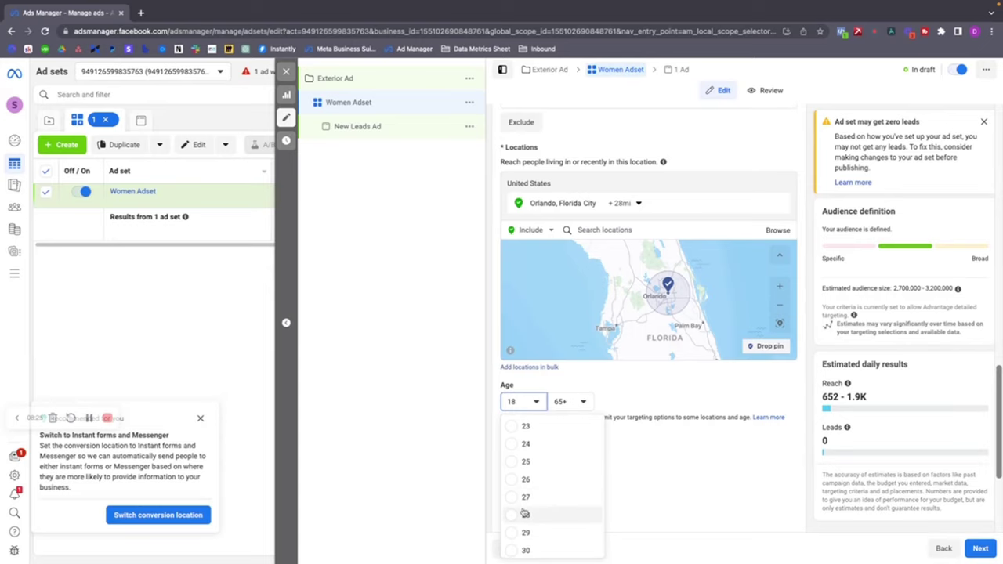
{"action": "left_click", "coordinate": [518, 515]}
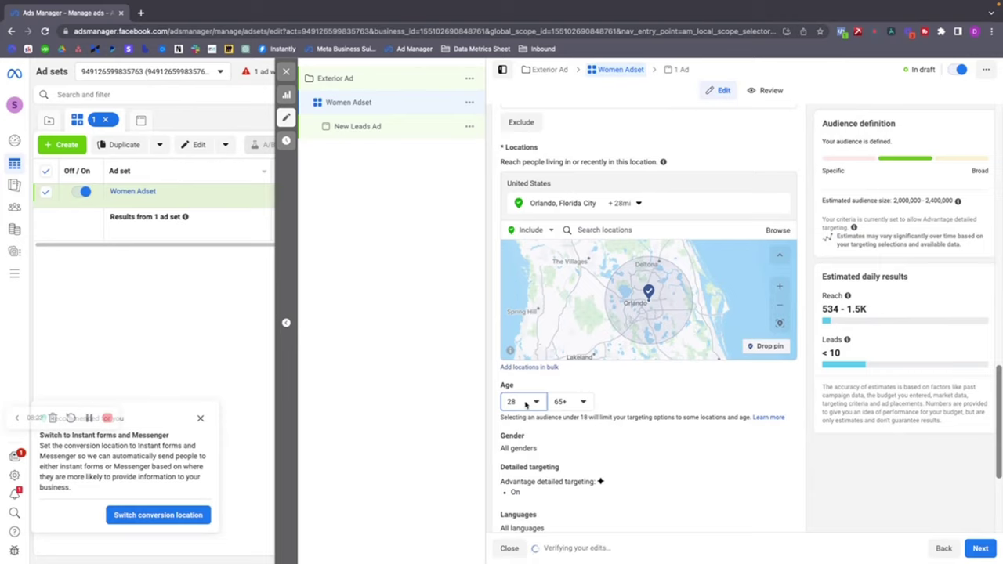
{"action": "left_click", "coordinate": [573, 405]}
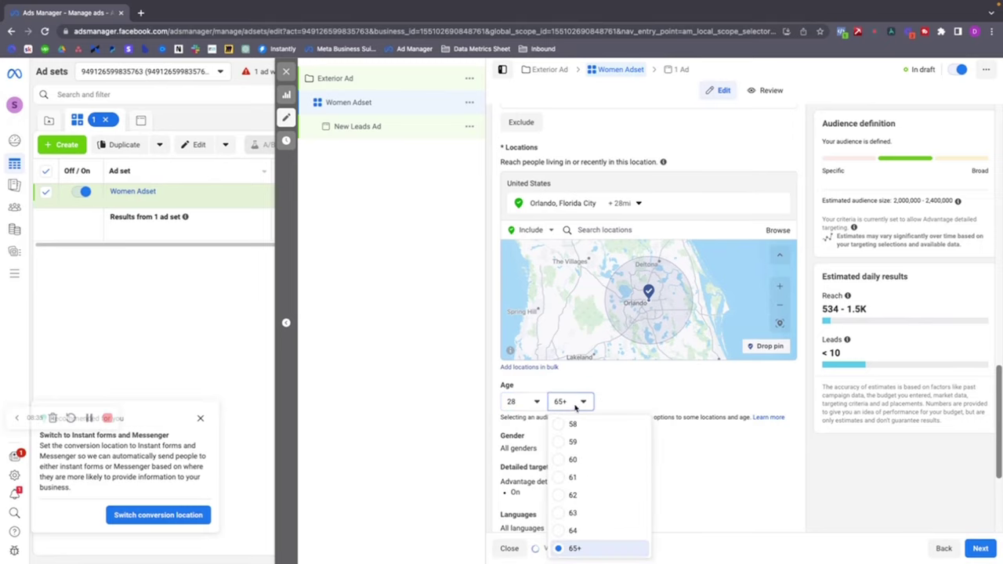
{"action": "left_click", "coordinate": [561, 460]}
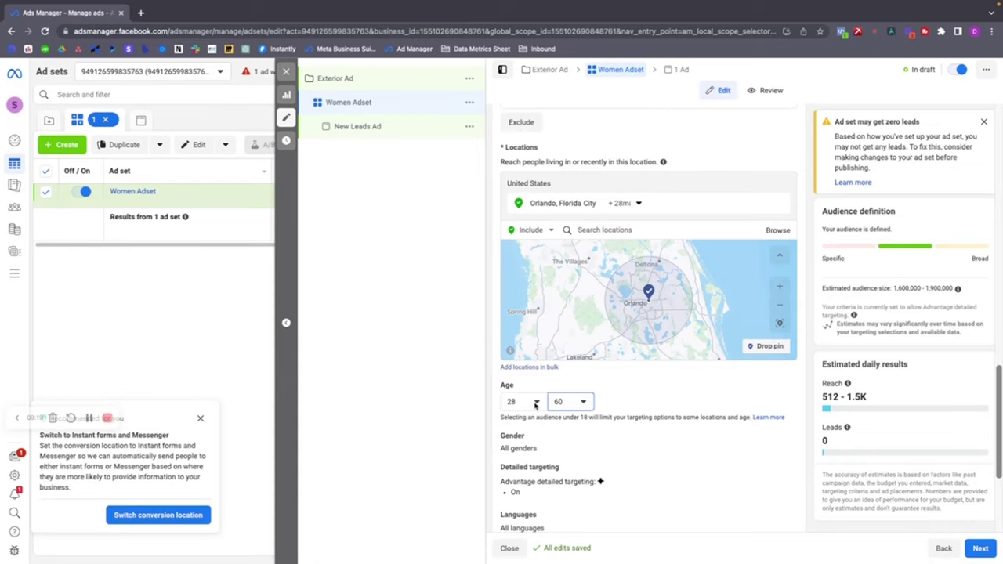
{"action": "scroll", "coordinate": [535, 403], "scroll_direction": "down", "scroll_amount": 1}
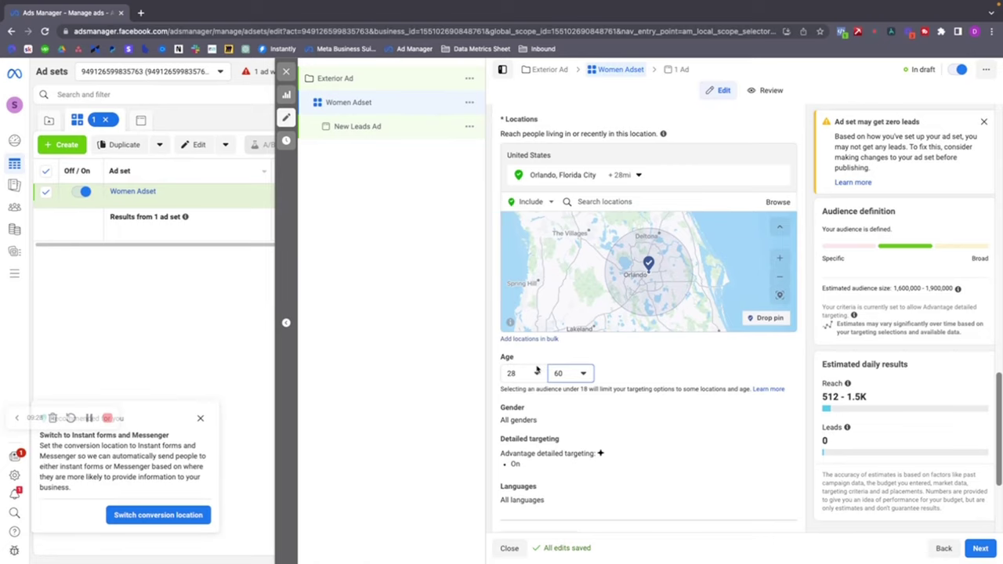
{"action": "scroll", "coordinate": [536, 370], "scroll_direction": "down", "scroll_amount": 2}
{"action": "left_click", "coordinate": [536, 306]}
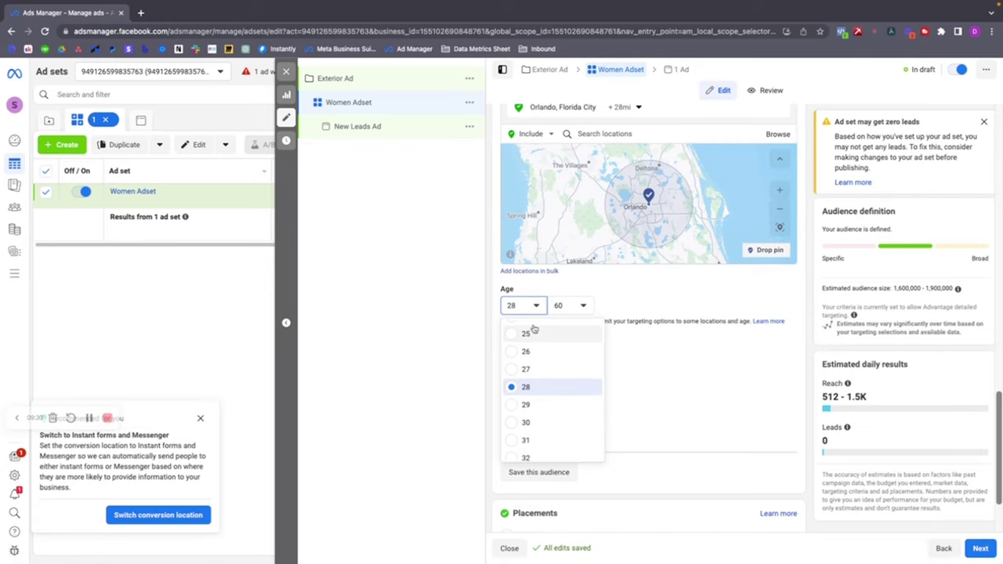
{"action": "left_click", "coordinate": [536, 311]}
Try limiting the audience's gender to Women to compare the estimated audience size, and return the gender to All
{"action": "scroll", "coordinate": [634, 324], "scroll_direction": "down", "scroll_amount": 2}
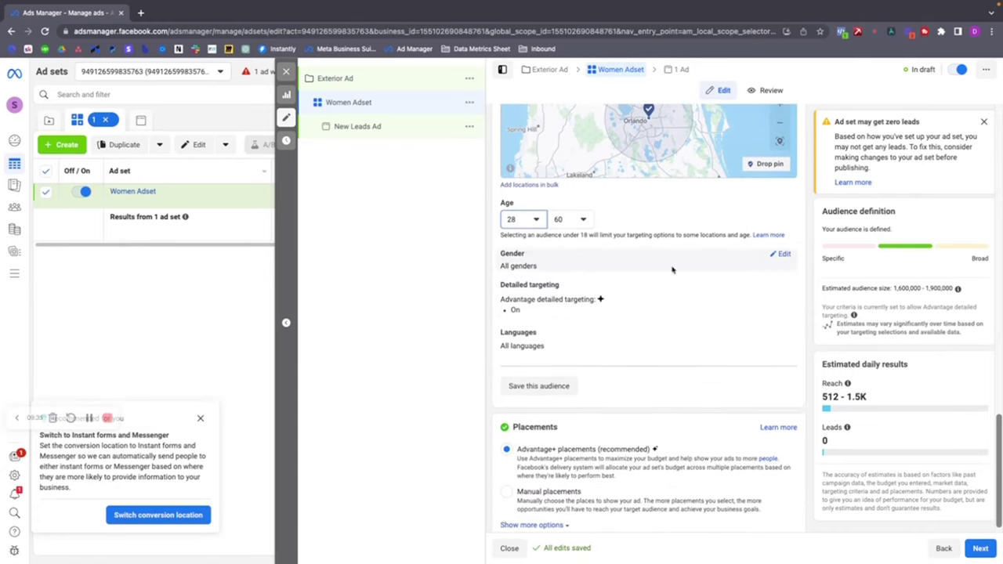
{"action": "left_click", "coordinate": [783, 254]}
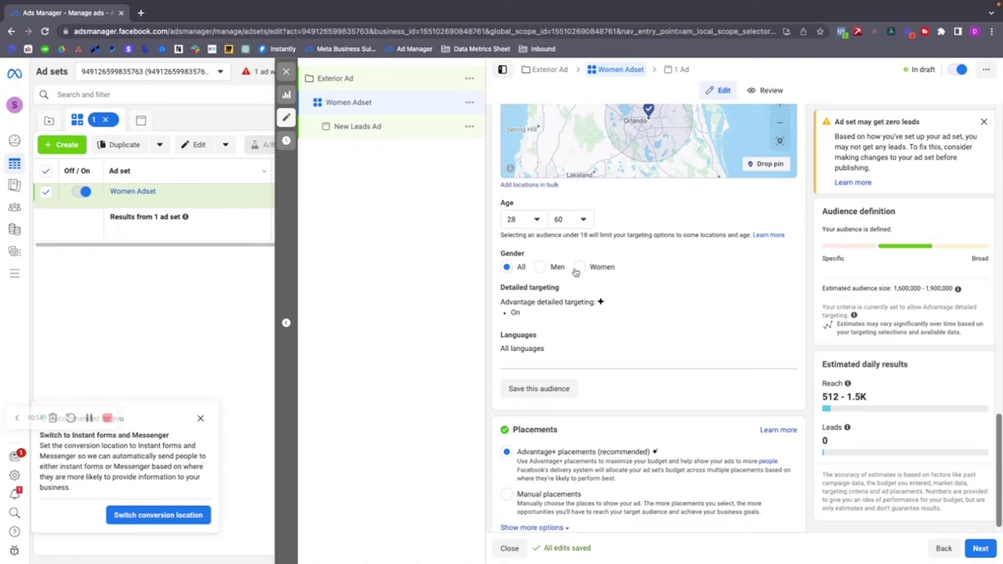
{"action": "left_click_drag", "start_coordinate": [851, 288], "coordinate": [905, 291]}
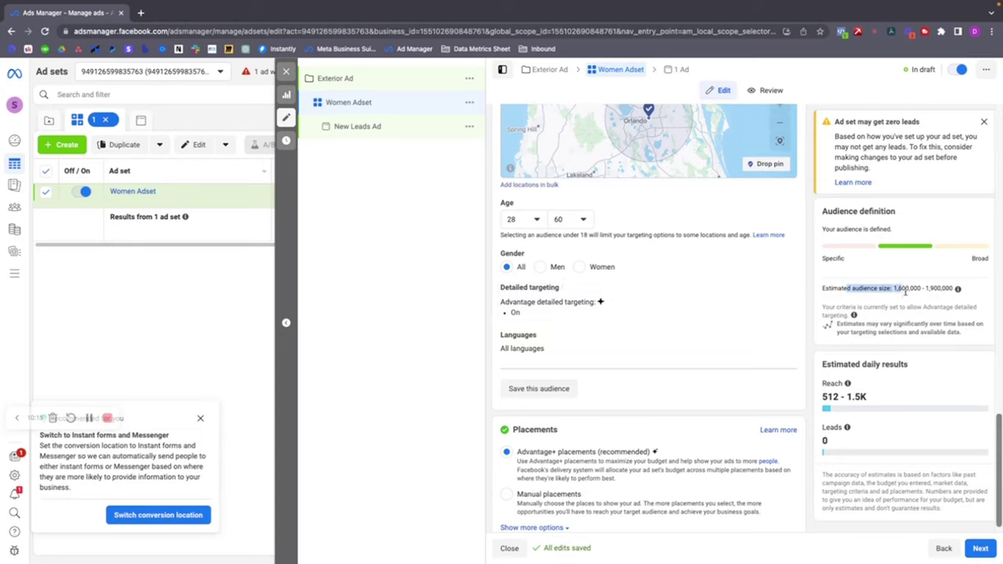
{"action": "left_click", "coordinate": [909, 288]}
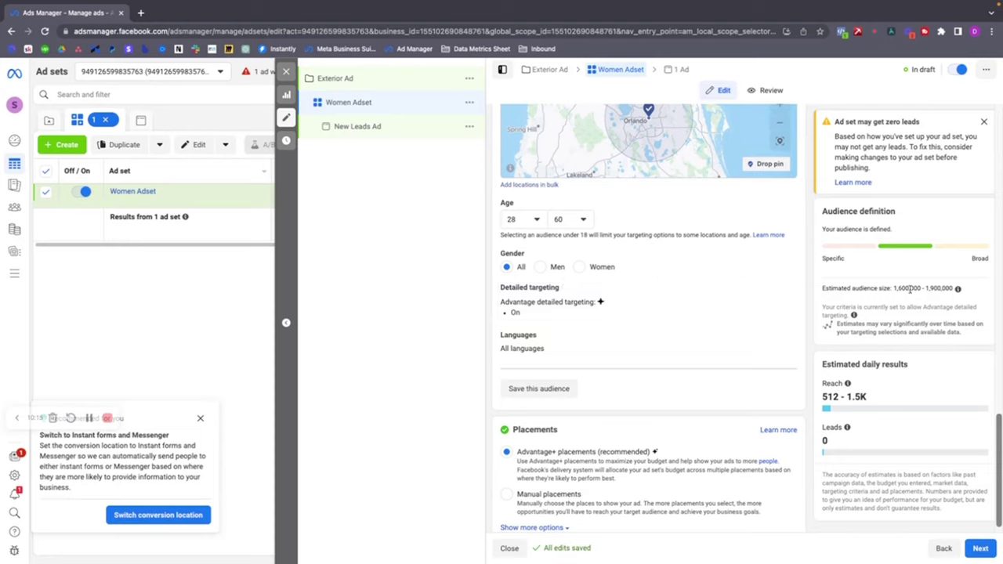
{"action": "left_click", "coordinate": [603, 271]}
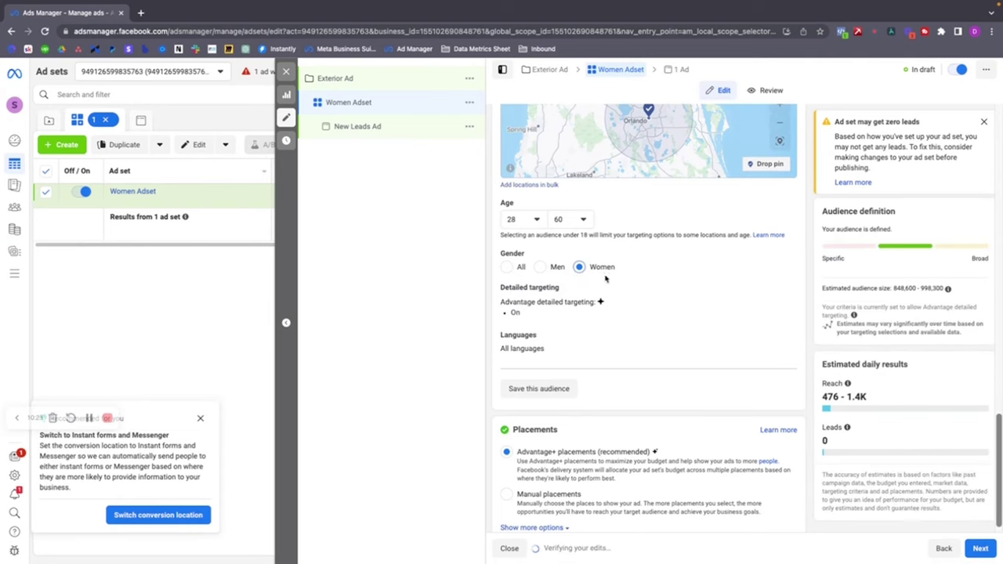
{"action": "left_click", "coordinate": [508, 267]}
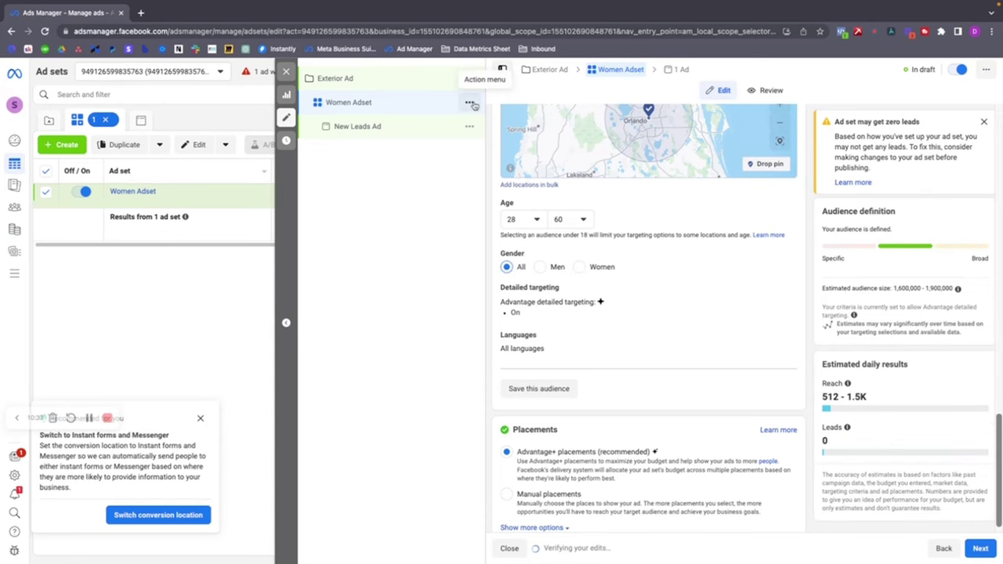
Switch the ad set to manual placements and exclude the Audience network and Messenger platforms
{"action": "scroll", "coordinate": [694, 353], "scroll_direction": "down", "scroll_amount": 1}
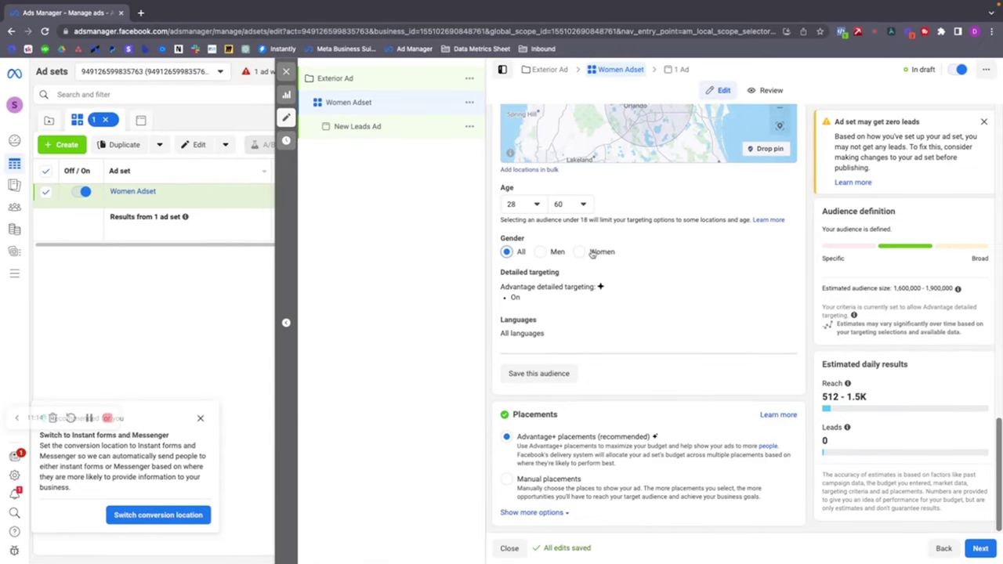
{"action": "left_click", "coordinate": [507, 479]}
{"action": "scroll", "coordinate": [584, 353], "scroll_direction": "down", "scroll_amount": 5}
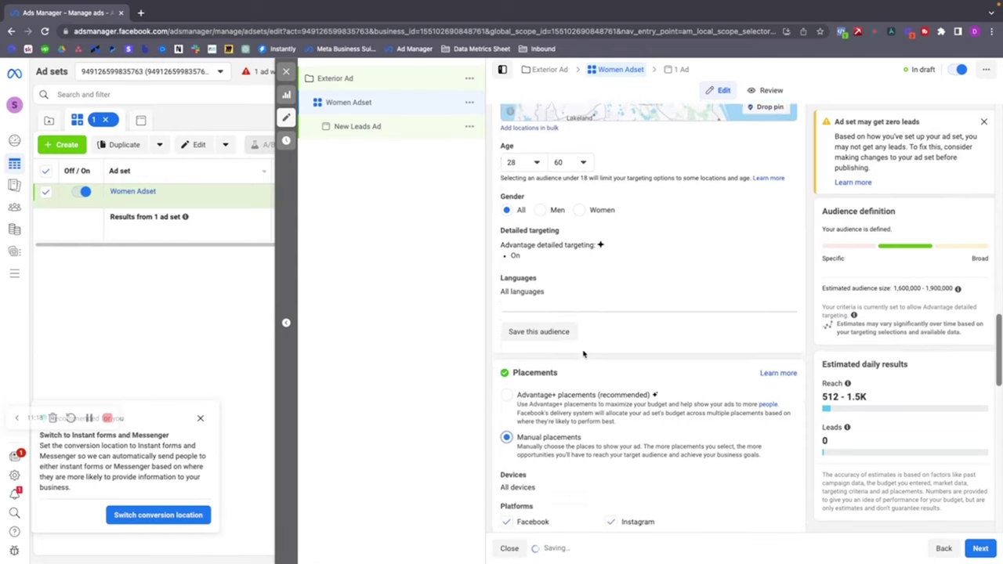
{"action": "left_click", "coordinate": [506, 394]}
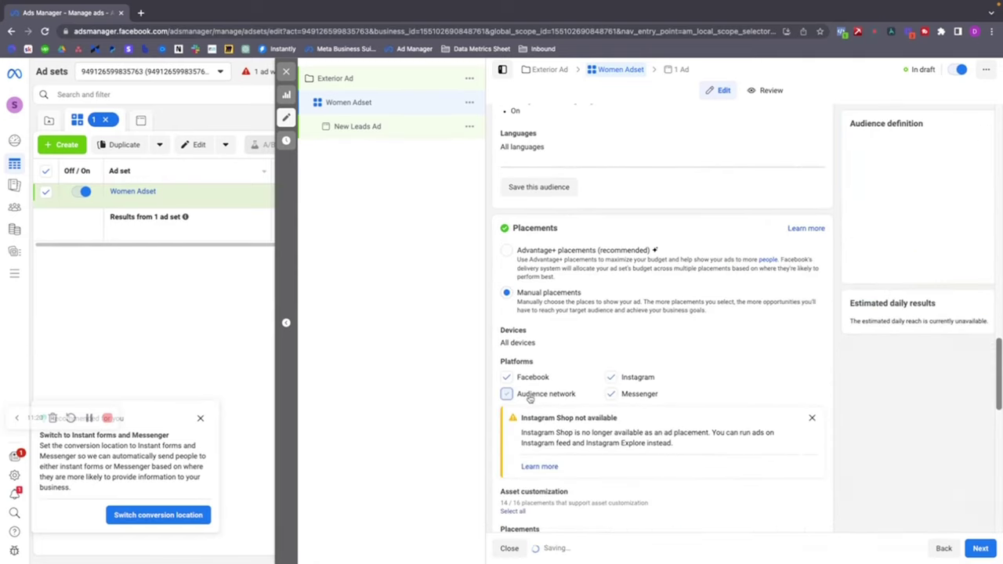
{"action": "left_click", "coordinate": [611, 394]}
{"action": "scroll", "coordinate": [588, 384], "scroll_direction": "down", "scroll_amount": 2}
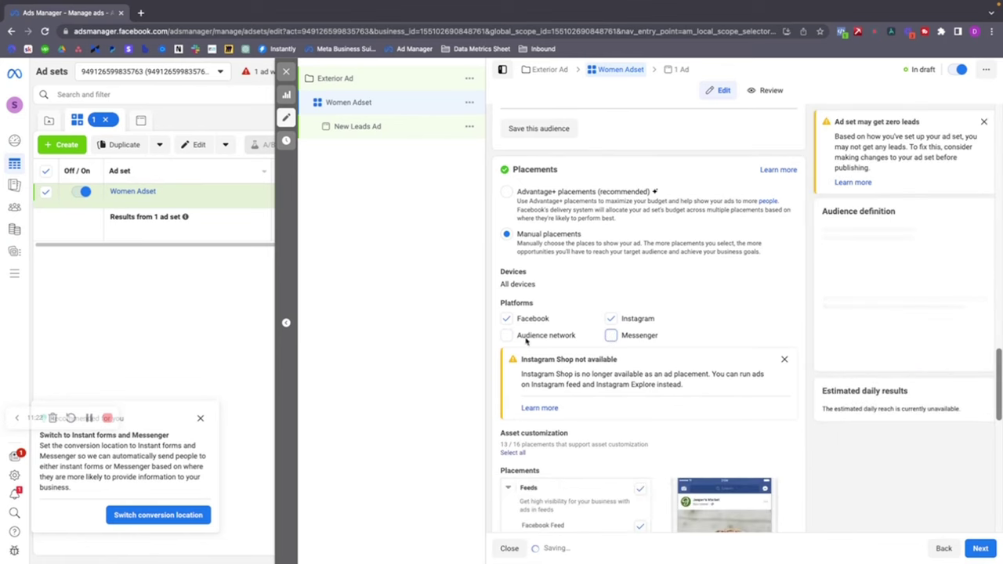
Select the whole Stories and Reels placement group, and deselect Facebook Marketplace, Facebook video feeds and Instagram Explore home
{"action": "scroll", "coordinate": [568, 377], "scroll_direction": "down", "scroll_amount": 3}
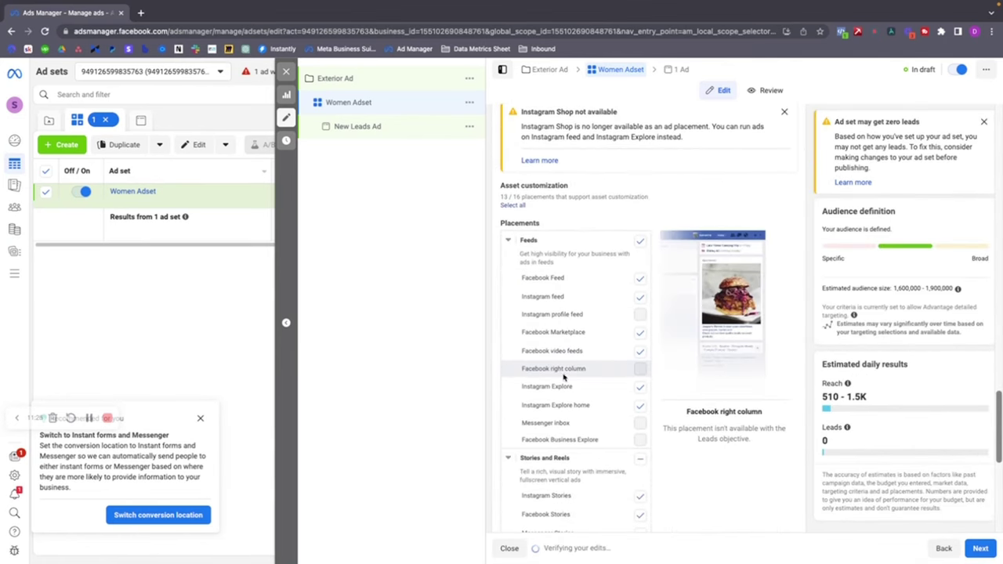
{"action": "left_click", "coordinate": [640, 459]}
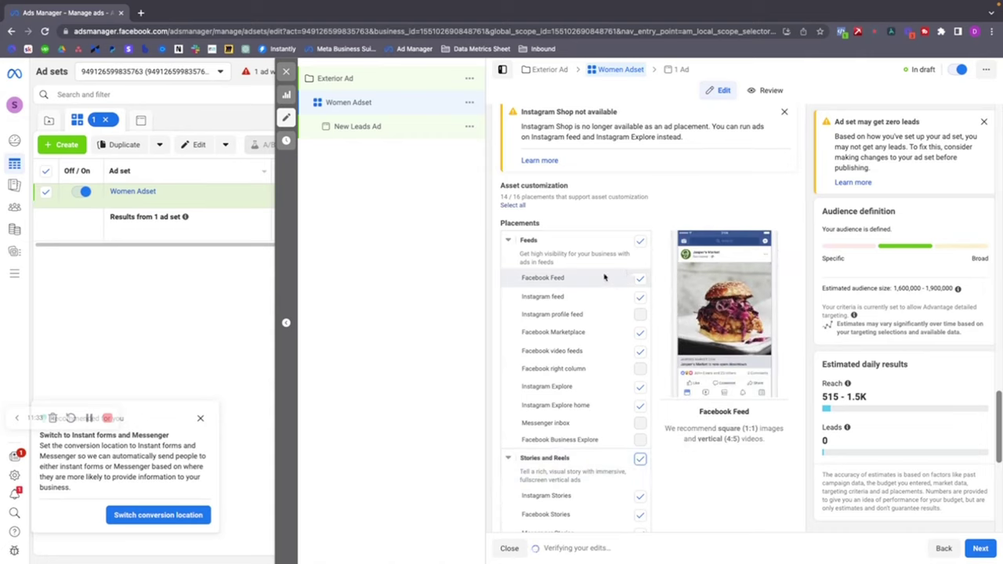
{"action": "left_click", "coordinate": [640, 332]}
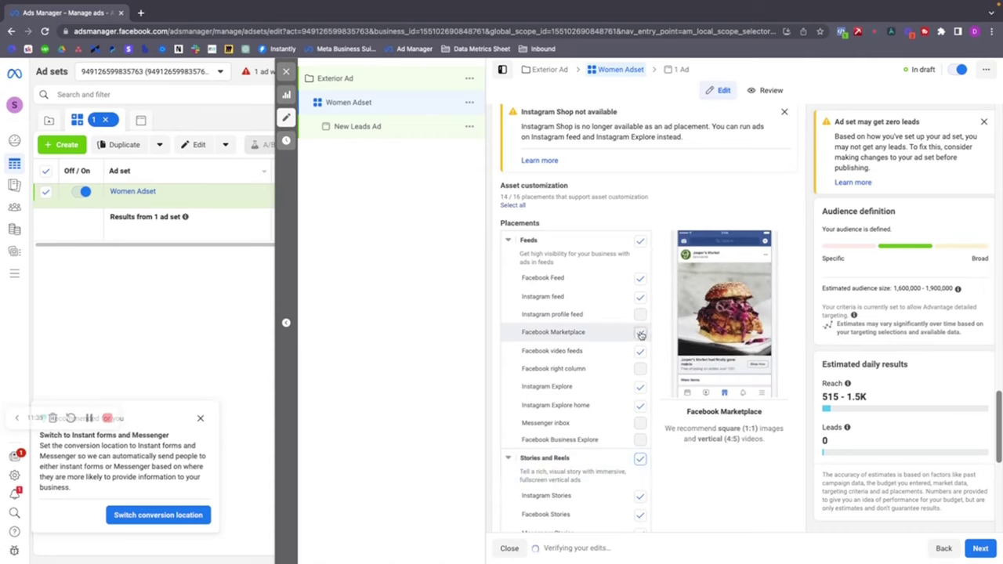
{"action": "left_click", "coordinate": [639, 353]}
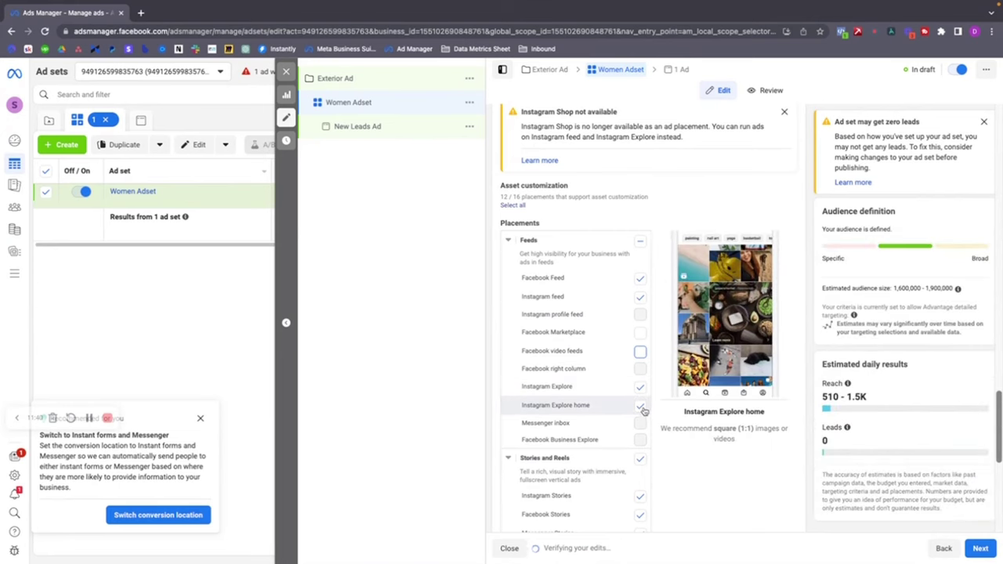
{"action": "left_click", "coordinate": [639, 406]}
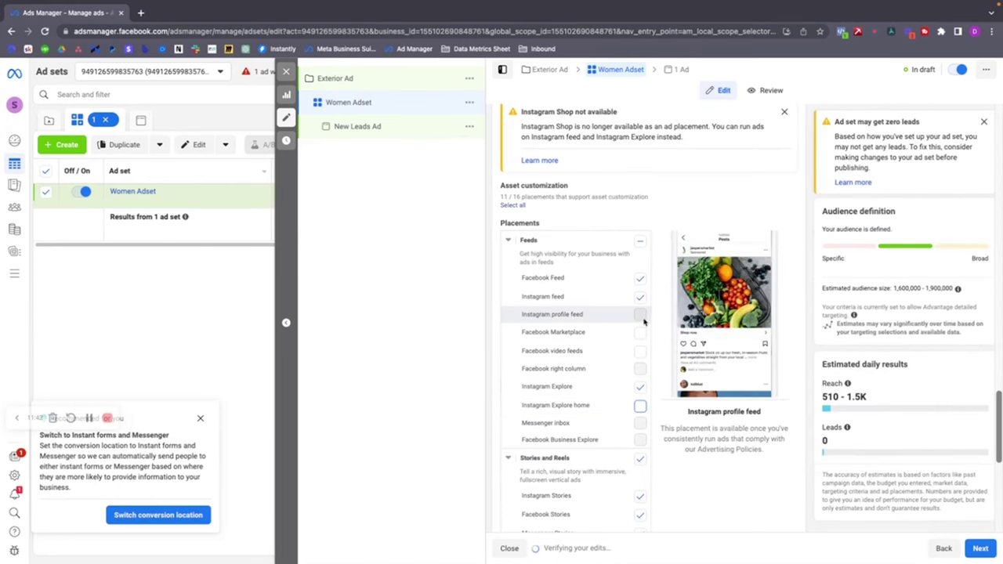
Deselect all placements under Stories and Reels and under In-stream ads for videos and reels
{"action": "scroll", "coordinate": [635, 302], "scroll_direction": "down", "scroll_amount": 2}
{"action": "left_click", "coordinate": [637, 333]}
{"action": "scroll", "coordinate": [631, 341], "scroll_direction": "down", "scroll_amount": 1}
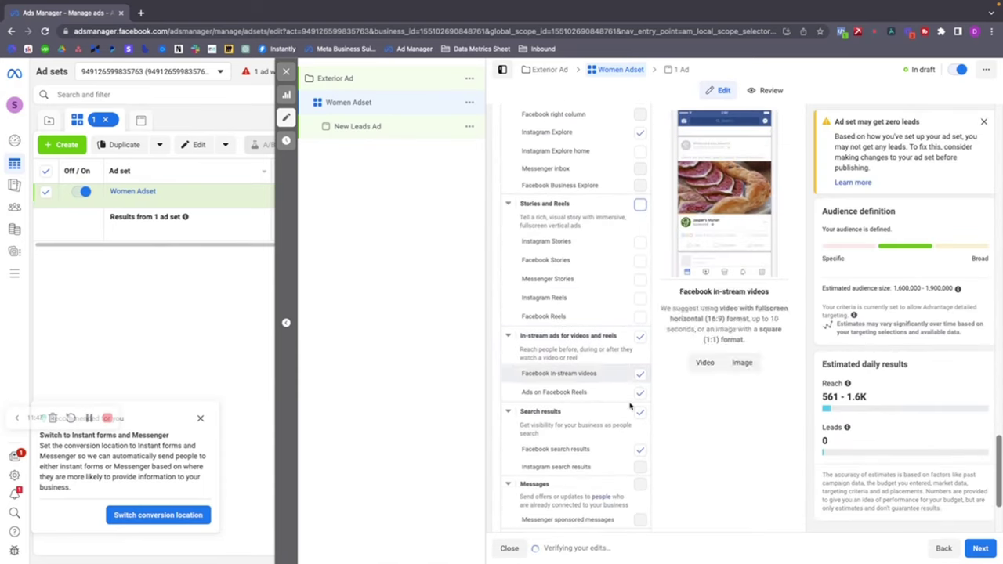
{"action": "left_click", "coordinate": [641, 336]}
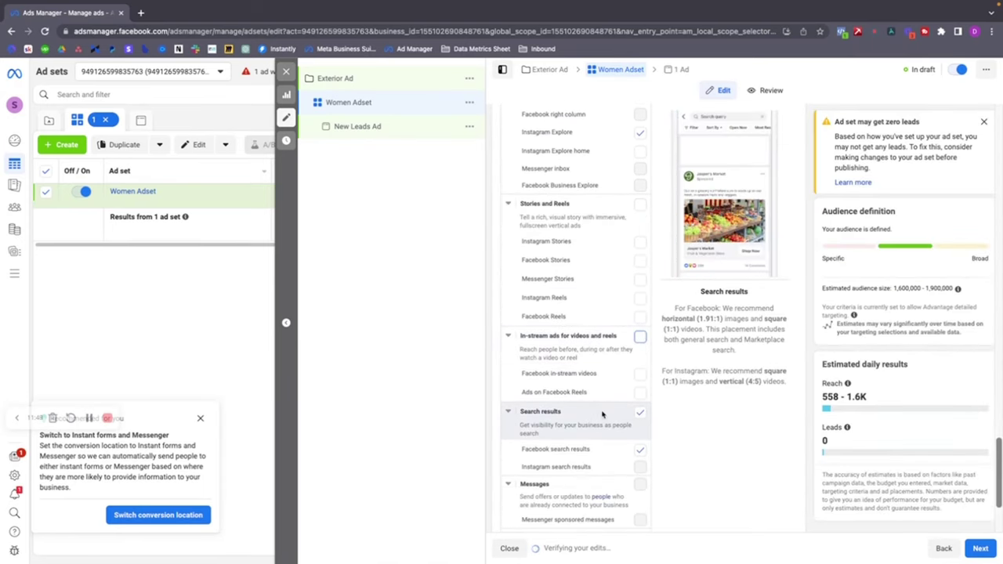
Reselect the Instagram Explore home placement and dismiss the Instagram Shop notice
{"action": "scroll", "coordinate": [635, 392], "scroll_direction": "up", "scroll_amount": 3}
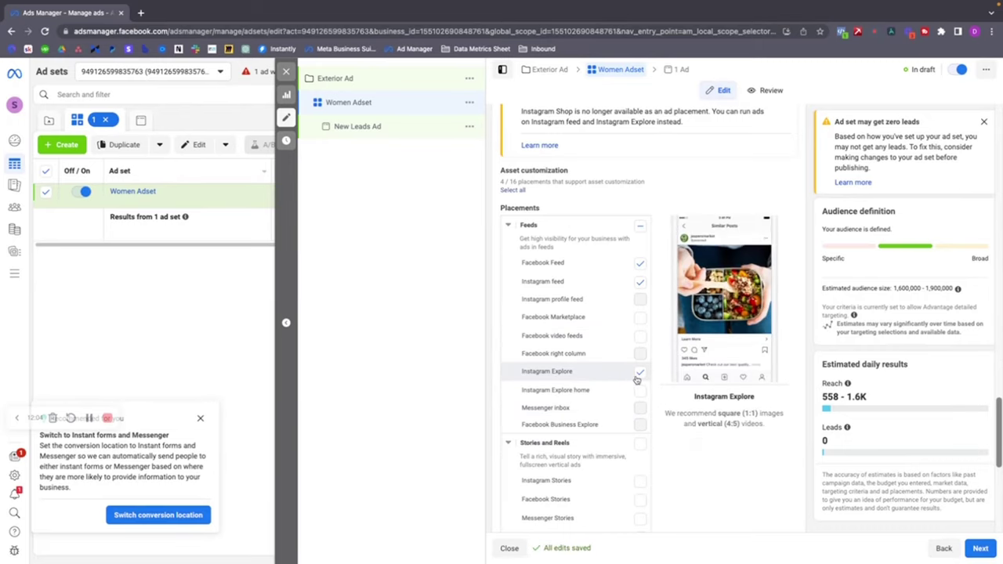
{"action": "left_click", "coordinate": [640, 390]}
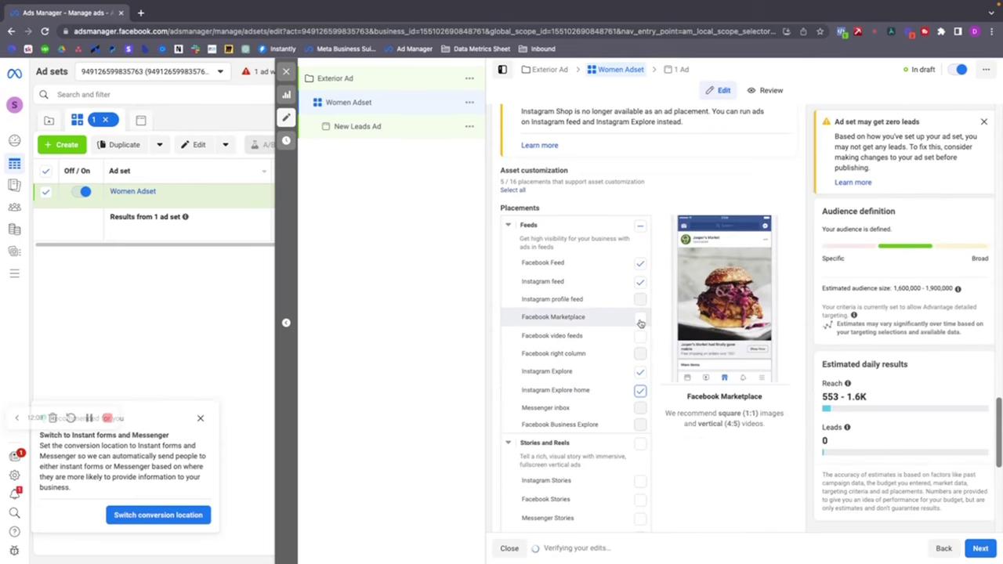
{"action": "scroll", "coordinate": [639, 323], "scroll_direction": "down", "scroll_amount": 5}
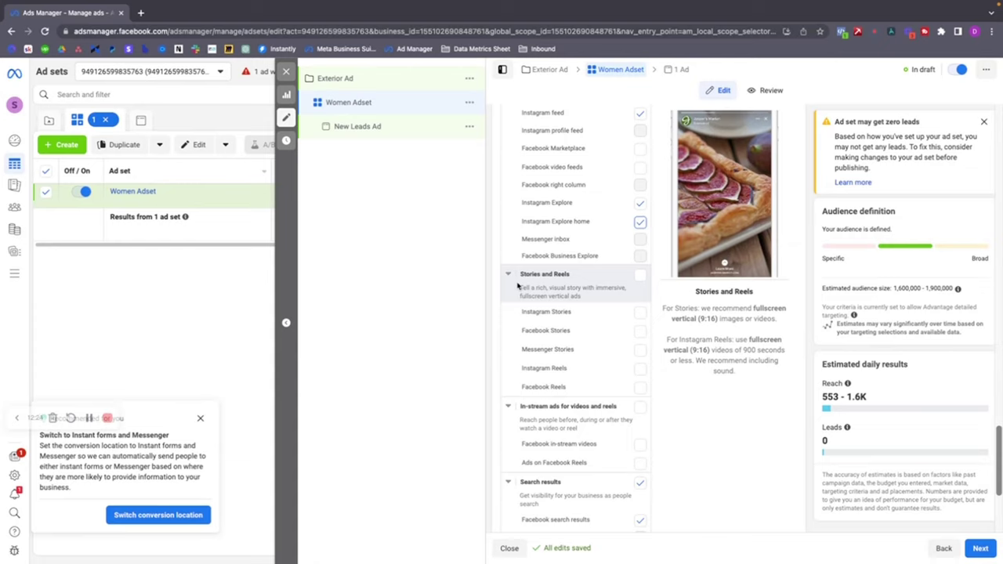
{"action": "scroll", "coordinate": [548, 306], "scroll_direction": "down", "scroll_amount": 3}
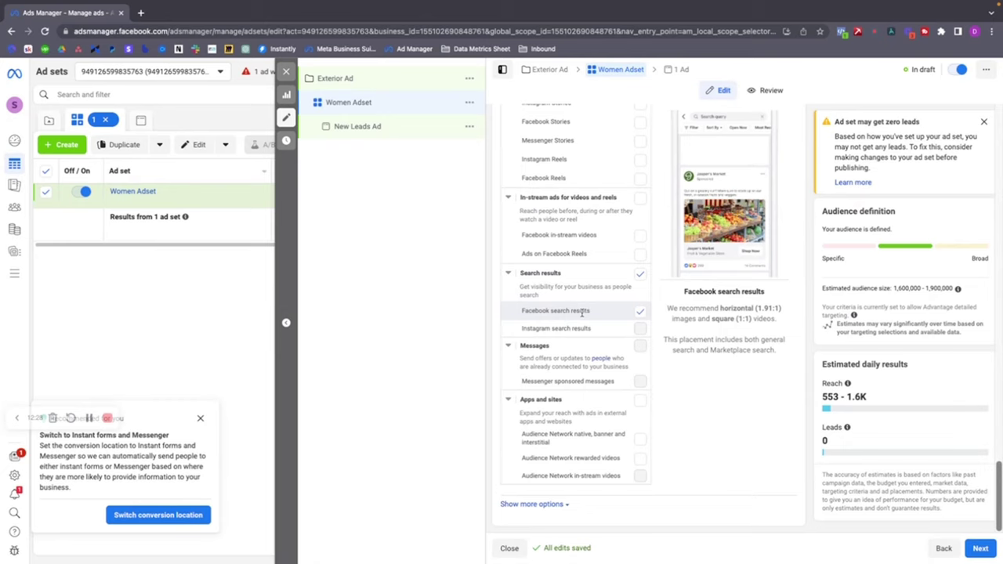
{"action": "scroll", "coordinate": [595, 337], "scroll_direction": "up", "scroll_amount": 10}
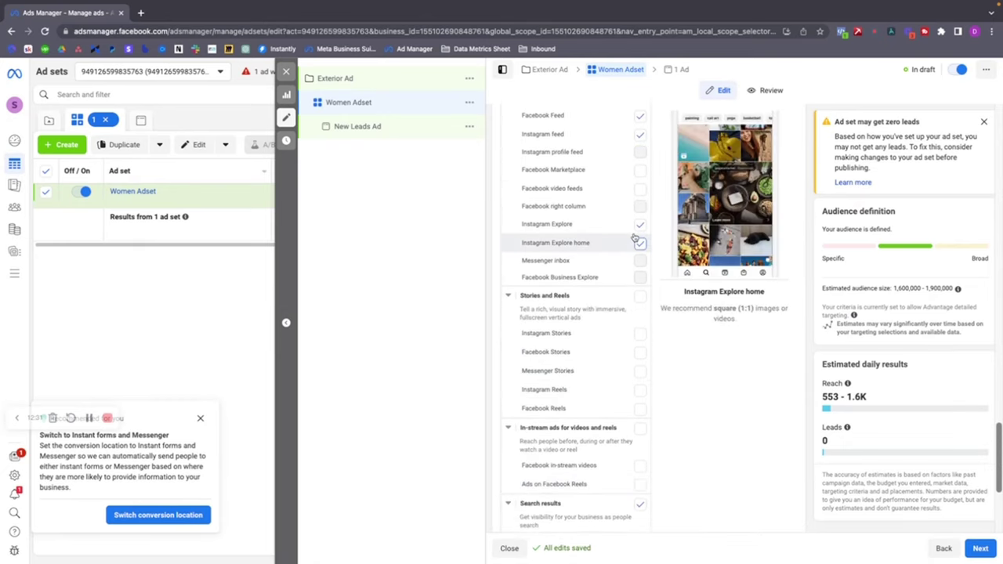
{"action": "scroll", "coordinate": [532, 198], "scroll_direction": "up", "scroll_amount": 1}
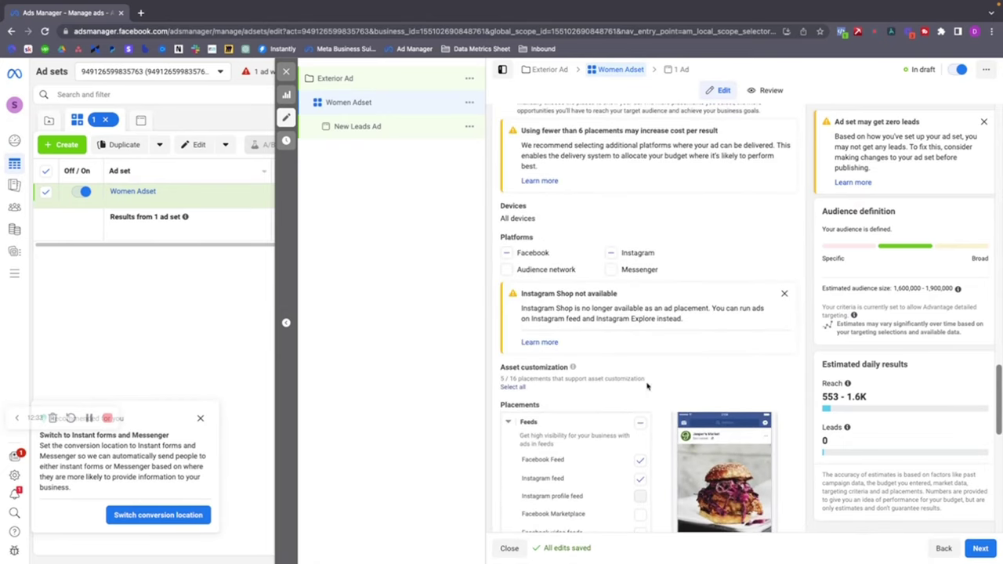
{"action": "scroll", "coordinate": [564, 160], "scroll_direction": "up", "scroll_amount": 1}
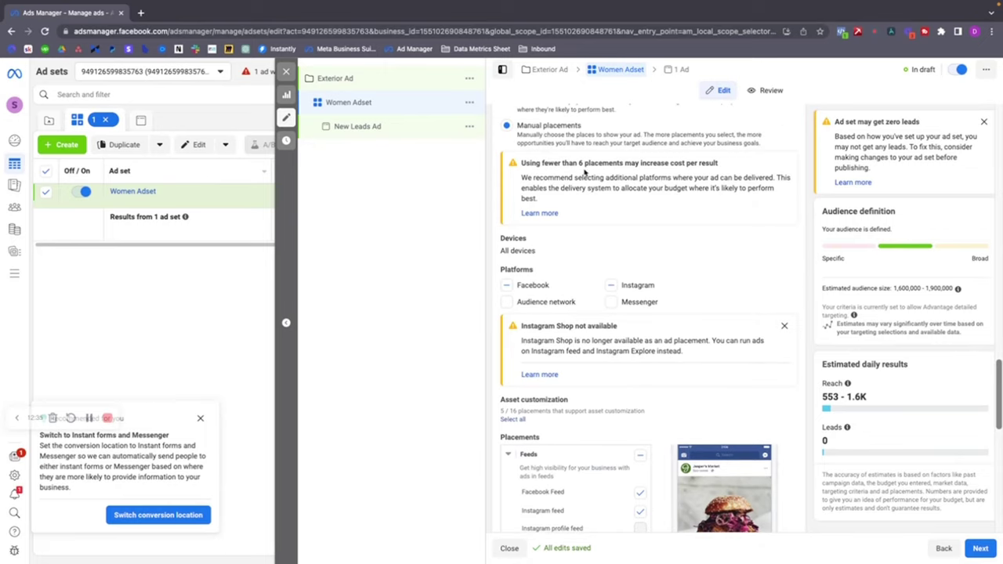
{"action": "left_click", "coordinate": [783, 325]}
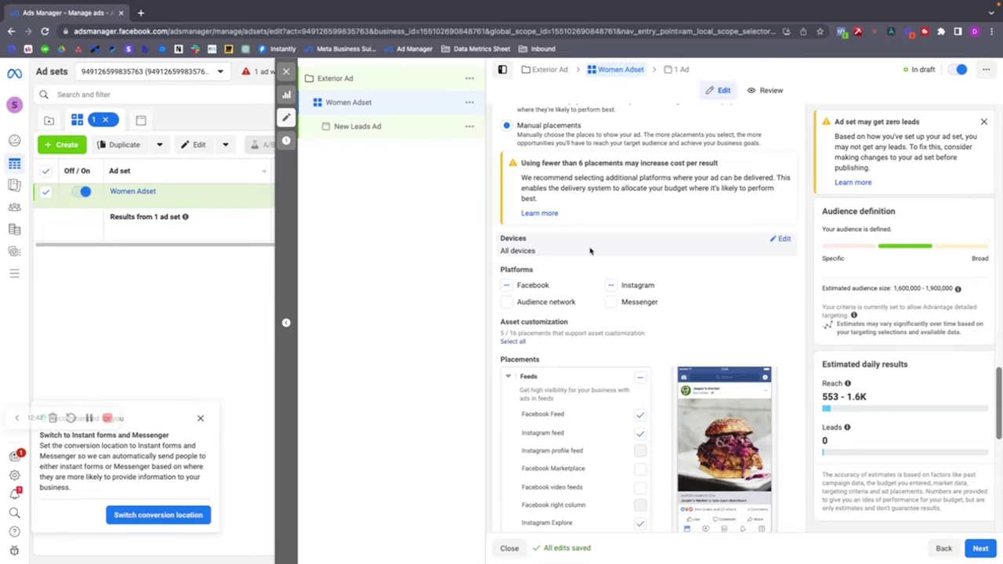
Duplicate the Women Adset once within the original campaign, without adding Reels placements
{"action": "scroll", "coordinate": [584, 246], "scroll_direction": "up", "scroll_amount": 2}
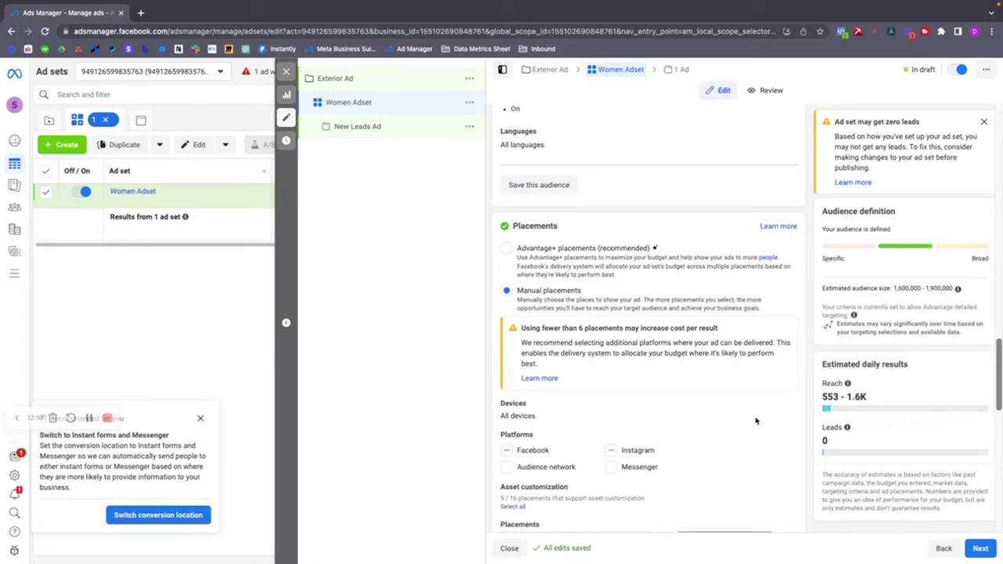
{"action": "scroll", "coordinate": [757, 419], "scroll_direction": "up", "scroll_amount": 4}
{"action": "scroll", "coordinate": [671, 281], "scroll_direction": "up", "scroll_amount": 5}
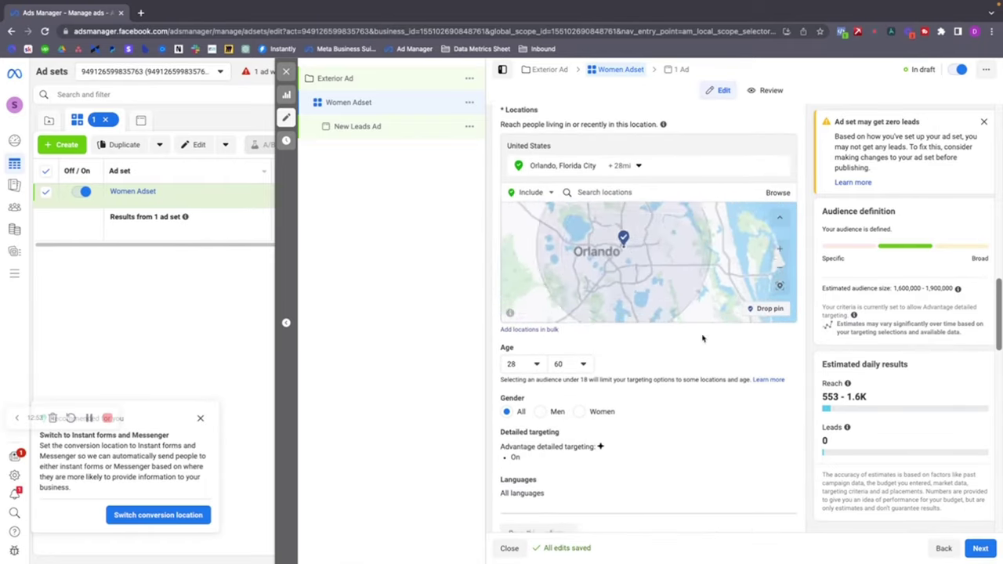
{"action": "scroll", "coordinate": [704, 270], "scroll_direction": "up", "scroll_amount": 4}
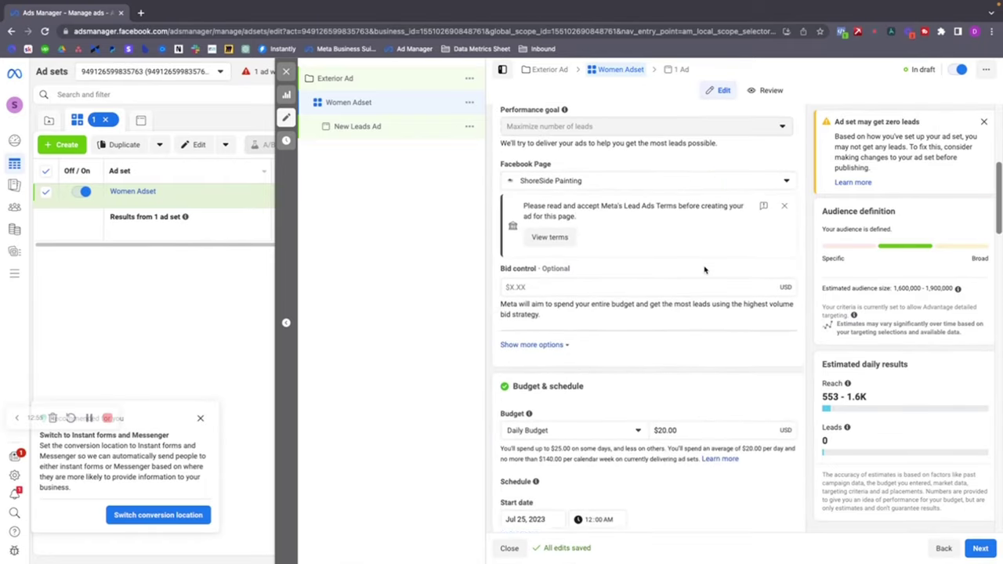
{"action": "left_click", "coordinate": [468, 104]}
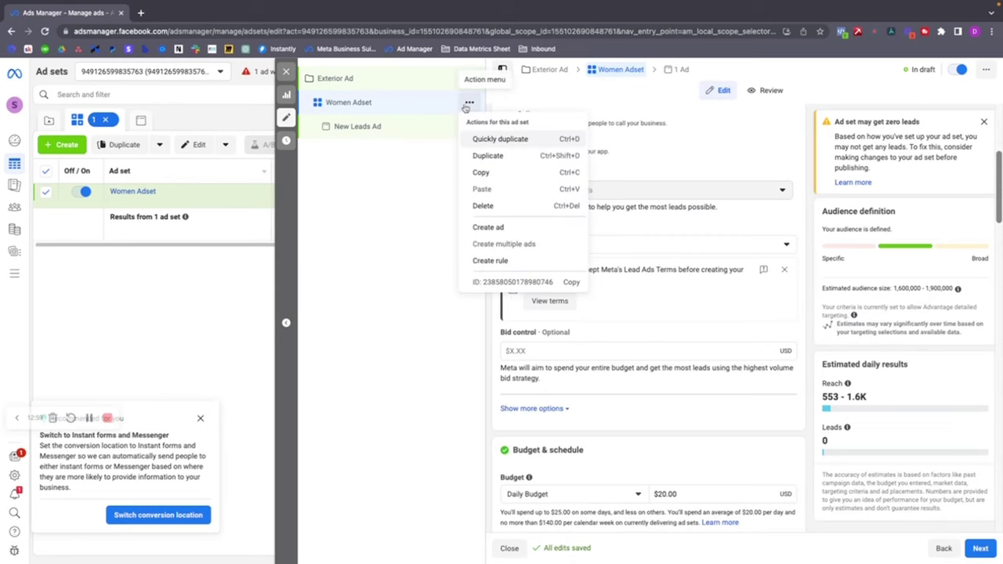
{"action": "left_click", "coordinate": [483, 159]}
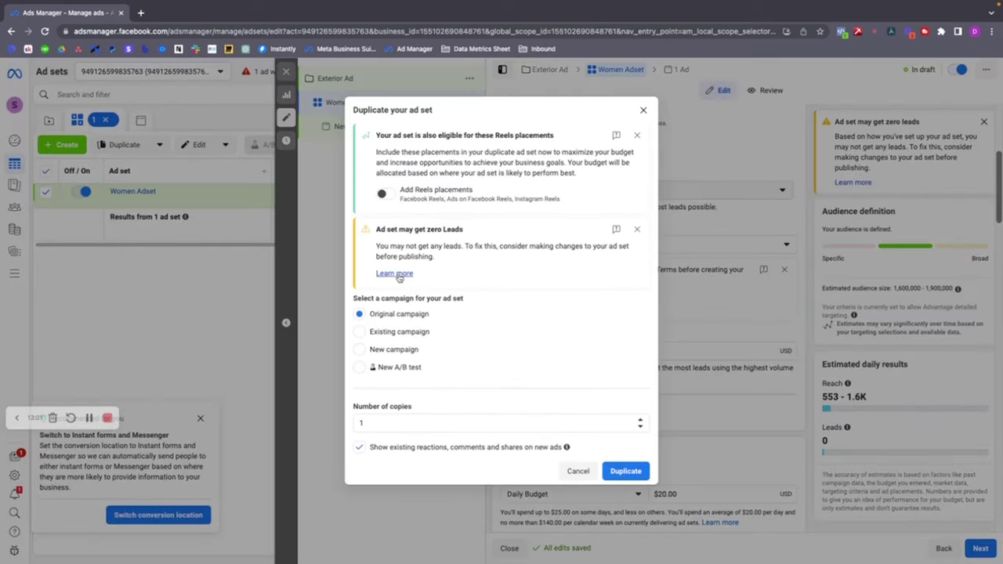
{"action": "left_click", "coordinate": [625, 471]}
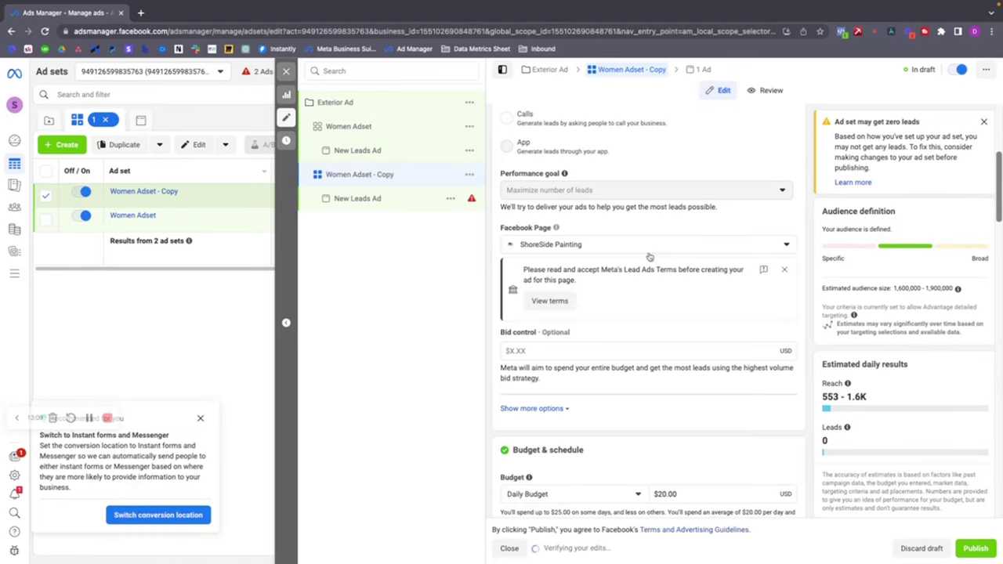
Rename the duplicated ad set as "men Adset - Copy"
{"action": "scroll", "coordinate": [594, 124], "scroll_direction": "up", "scroll_amount": 4}
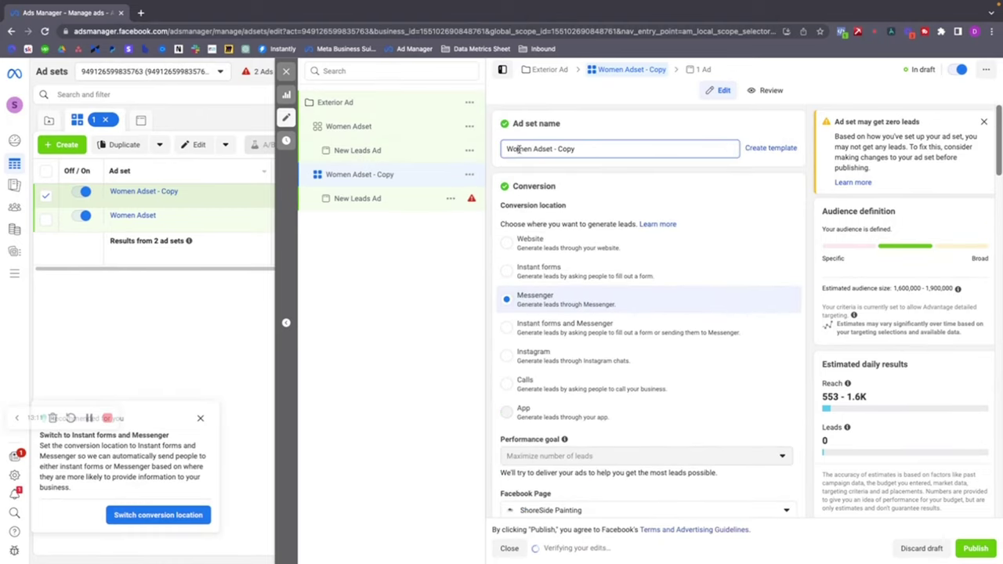
{"action": "left_click", "coordinate": [518, 149]}
{"action": "key", "text": "BackSpace"}
{"action": "key", "text": "BackSpace"}
Set the duplicated ad set's audience gender to Men
{"action": "scroll", "coordinate": [593, 230], "scroll_direction": "down", "scroll_amount": 8}
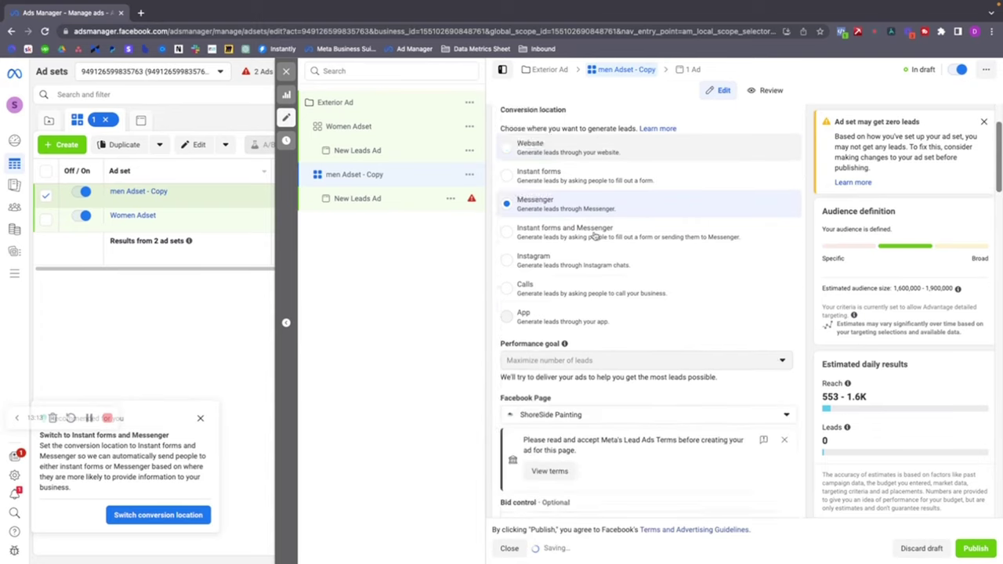
{"action": "scroll", "coordinate": [593, 229], "scroll_direction": "down", "scroll_amount": 6}
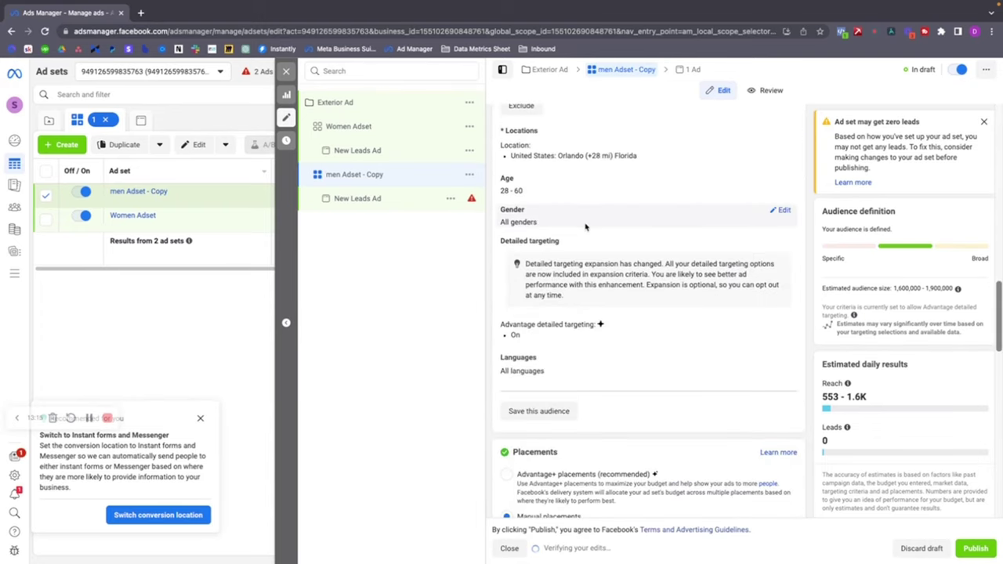
{"action": "left_click", "coordinate": [774, 213]}
{"action": "left_click", "coordinate": [539, 223]}
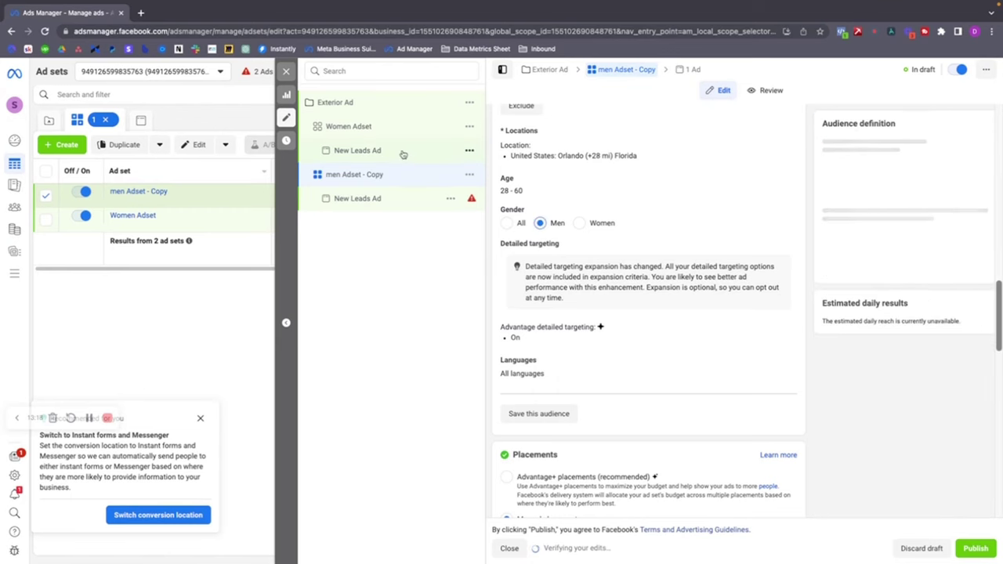
Set the audience gender of the Women Adset to Women
{"action": "left_click", "coordinate": [374, 129]}
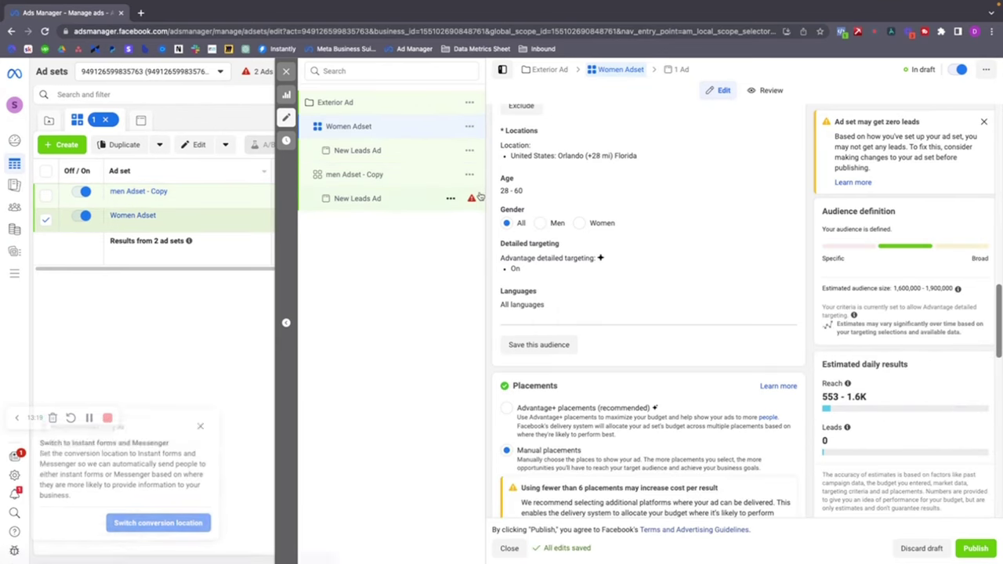
{"action": "left_click", "coordinate": [579, 223]}
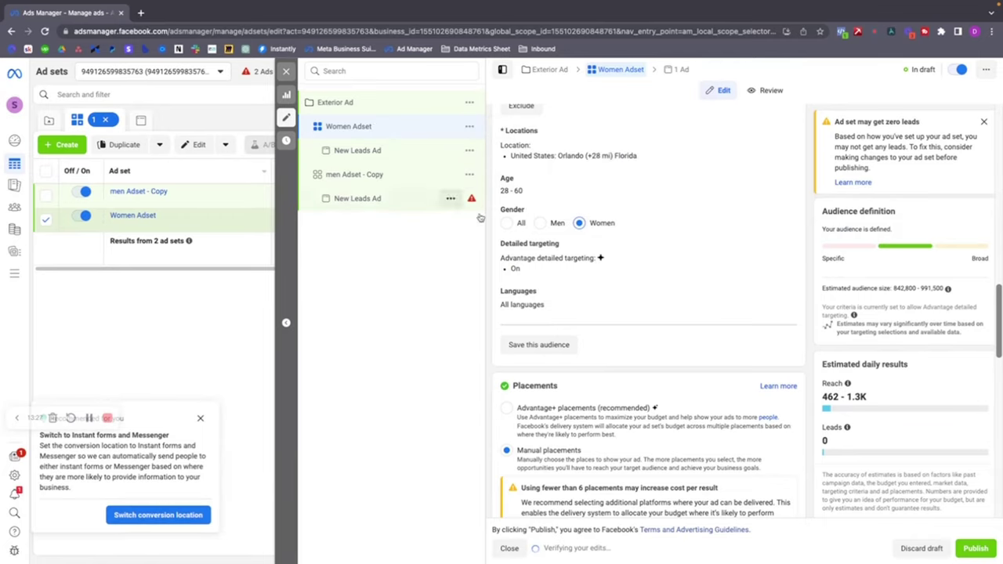
{"action": "scroll", "coordinate": [622, 216], "scroll_direction": "up", "scroll_amount": 3}
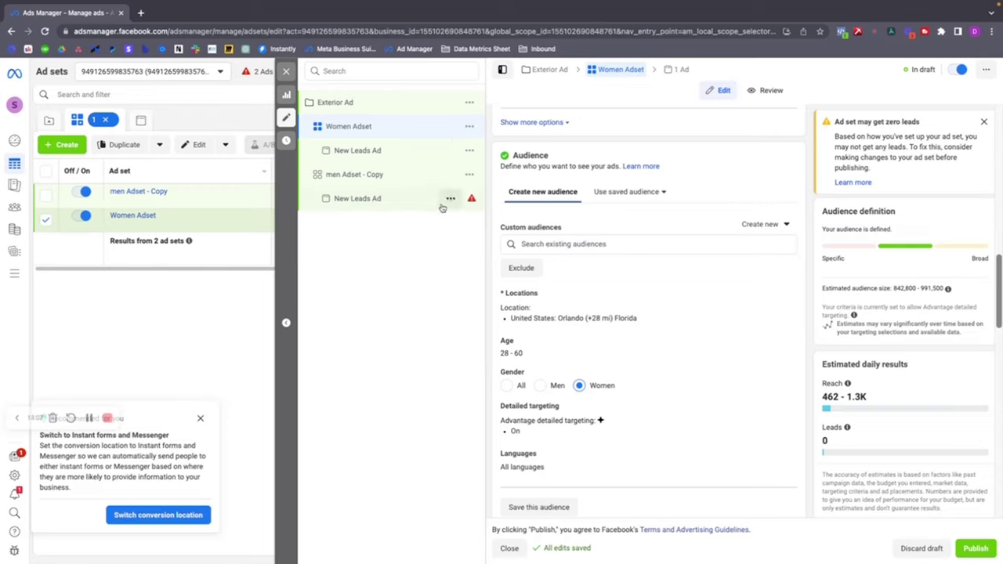
Rename the New Leads Ad under the men ad set as "Before and After Photo"
{"action": "left_click", "coordinate": [365, 177]}
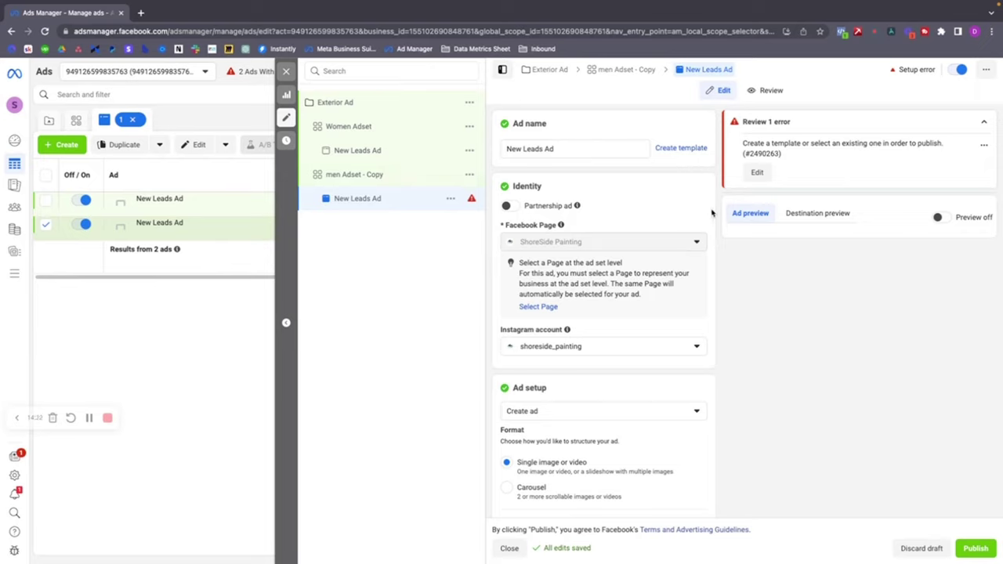
{"action": "scroll", "coordinate": [535, 223], "scroll_direction": "down", "scroll_amount": 1}
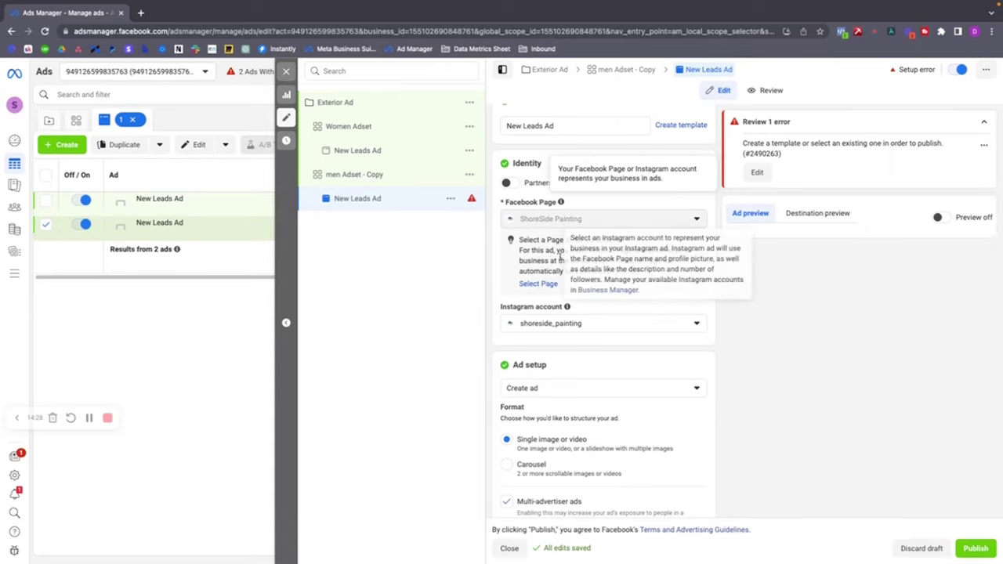
{"action": "scroll", "coordinate": [573, 278], "scroll_direction": "down", "scroll_amount": 1}
{"action": "scroll", "coordinate": [578, 248], "scroll_direction": "down", "scroll_amount": 2}
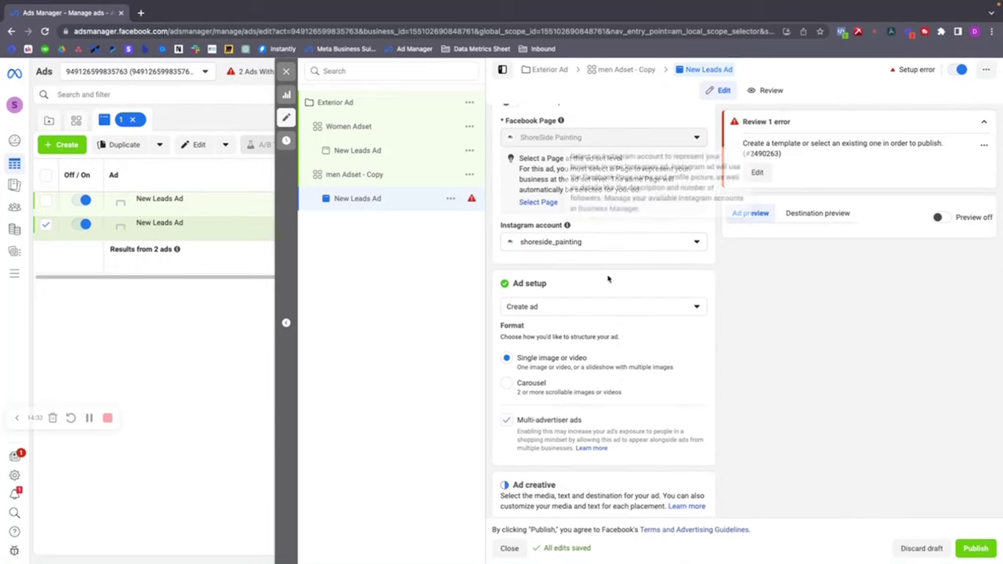
{"action": "scroll", "coordinate": [553, 150], "scroll_direction": "up", "scroll_amount": 3}
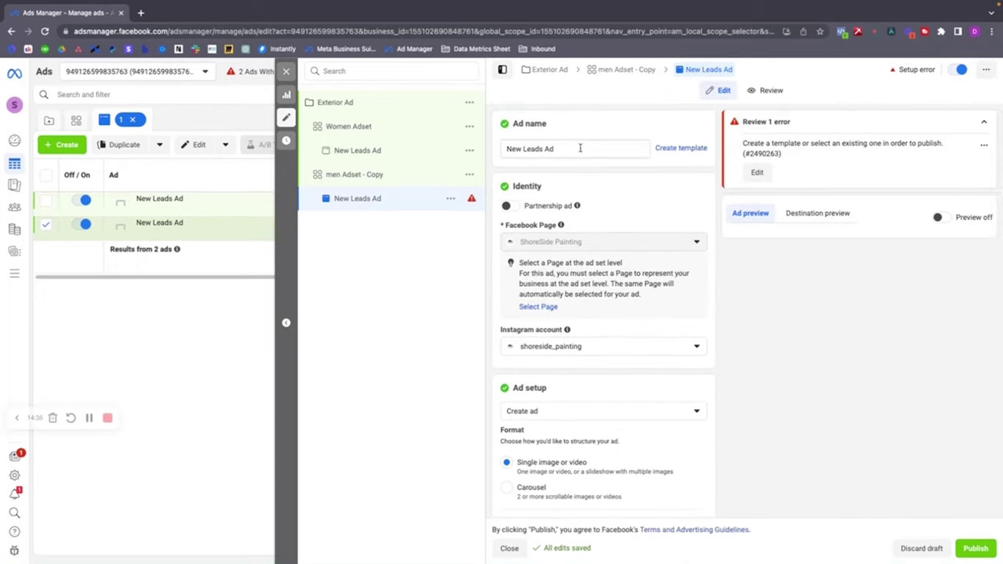
{"action": "triple_click", "coordinate": [580, 149]}
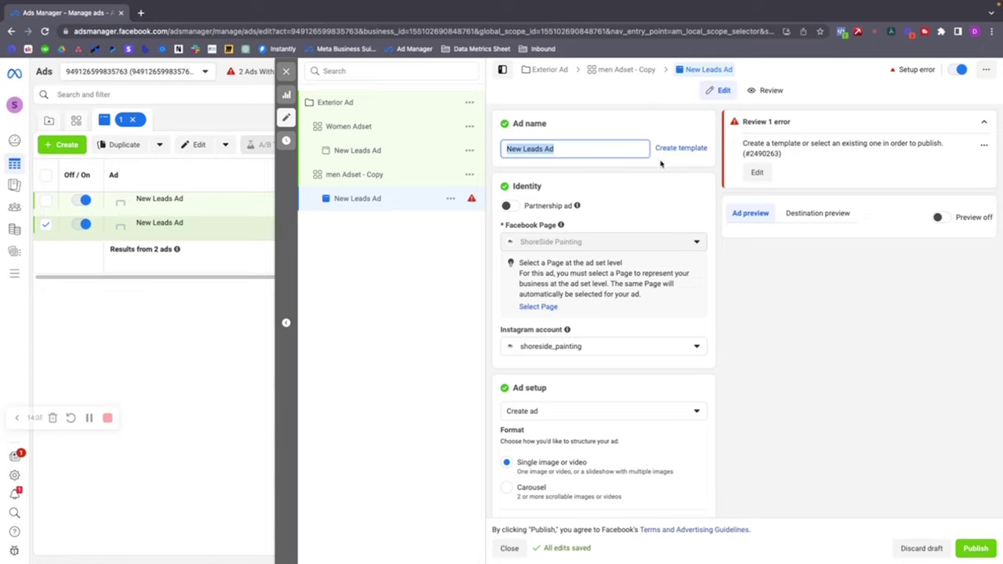
{"action": "type", "text": "Before"}
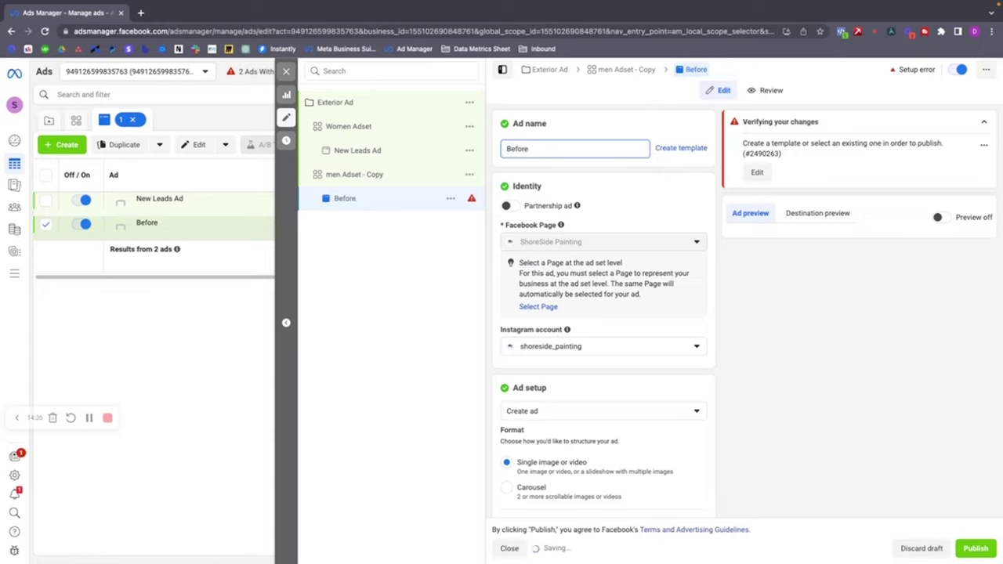
{"action": "type", "text": " and Afetr"}
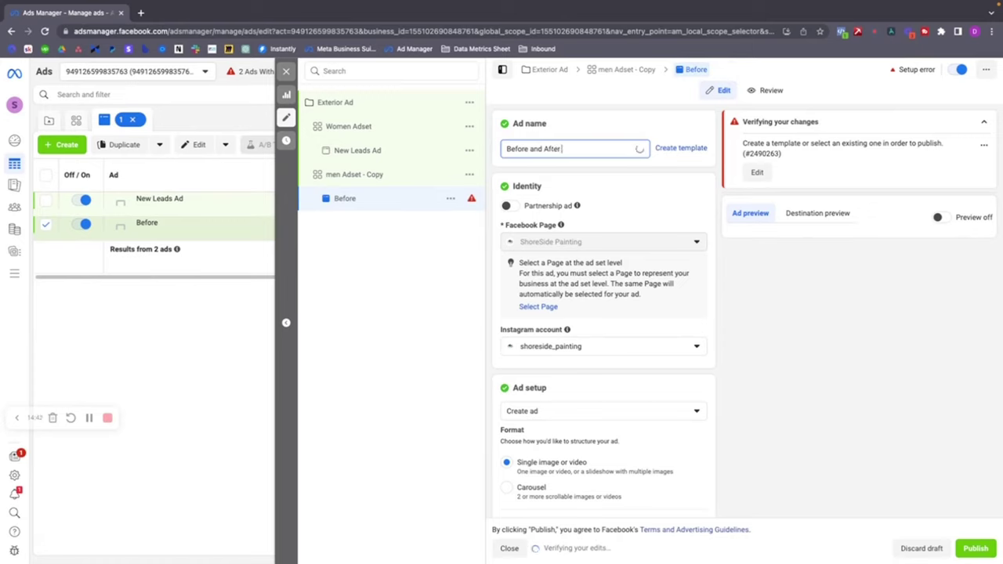
{"action": "type", "text": " Photo"}
{"action": "left_click", "coordinate": [619, 173]}
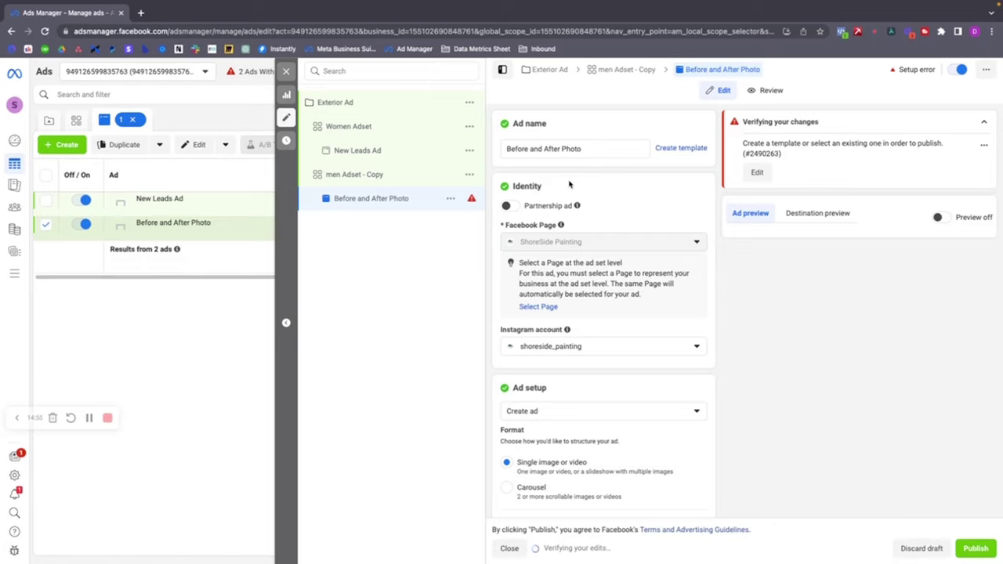
{"action": "scroll", "coordinate": [569, 184], "scroll_direction": "down", "scroll_amount": 3}
{"action": "scroll", "coordinate": [551, 170], "scroll_direction": "up", "scroll_amount": 3}
{"action": "left_click", "coordinate": [561, 149]}
{"action": "key", "text": "shift+Home"}
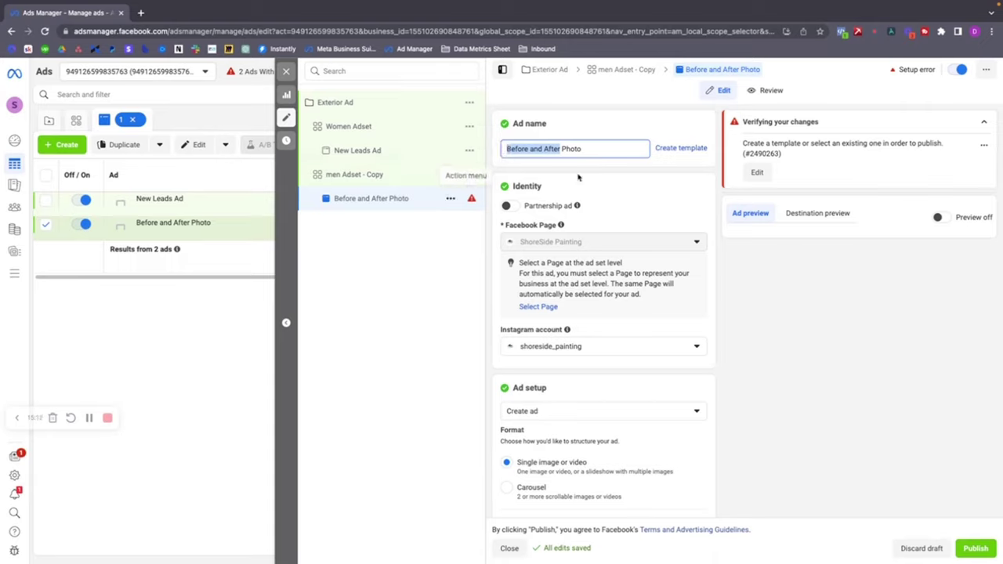
{"action": "left_click", "coordinate": [581, 149]}
Add the 480 × 480 ShoreSide Painting logo from the account images as the ad's media, accepting the default crop and optimizations
{"action": "scroll", "coordinate": [567, 203], "scroll_direction": "down", "scroll_amount": 3}
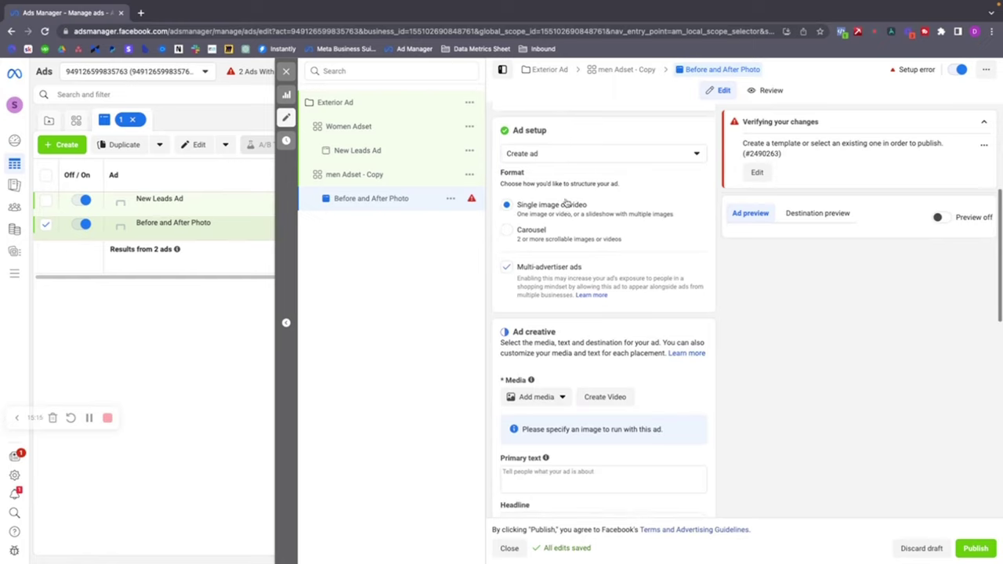
{"action": "scroll", "coordinate": [567, 202], "scroll_direction": "down", "scroll_amount": 3}
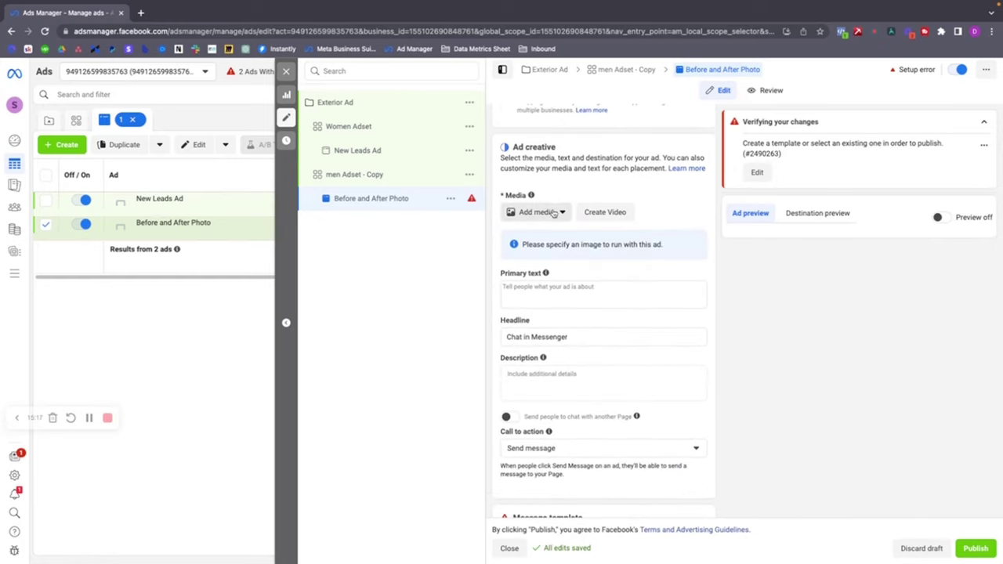
{"action": "left_click", "coordinate": [553, 214]}
{"action": "left_click", "coordinate": [540, 234]}
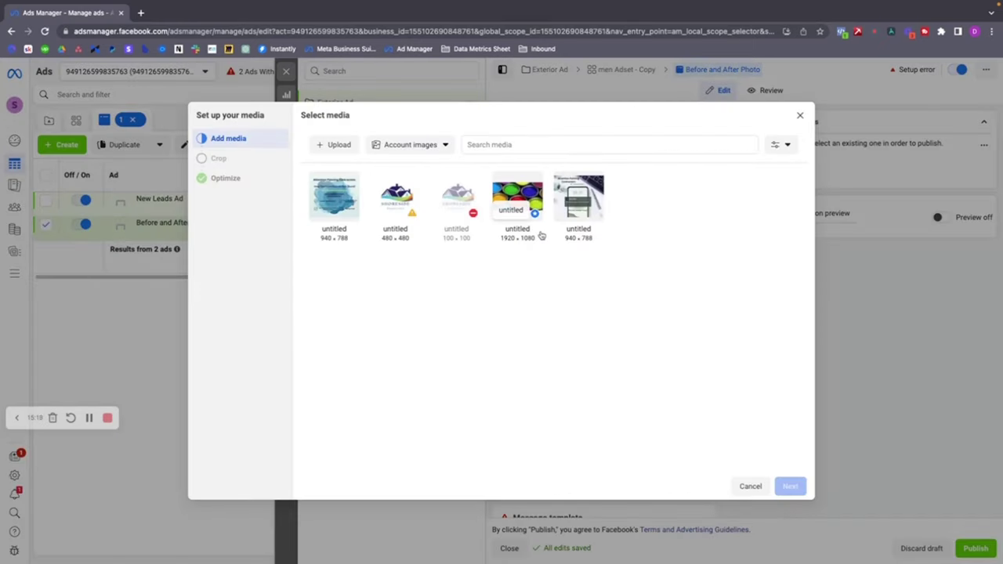
{"action": "left_click", "coordinate": [395, 197]}
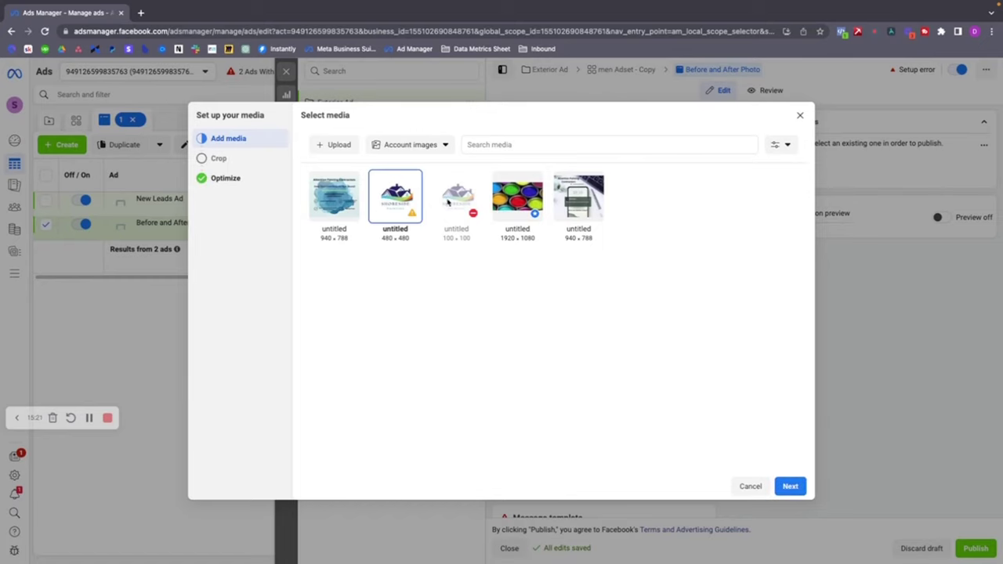
{"action": "left_click", "coordinate": [789, 485]}
{"action": "left_click", "coordinate": [800, 485]}
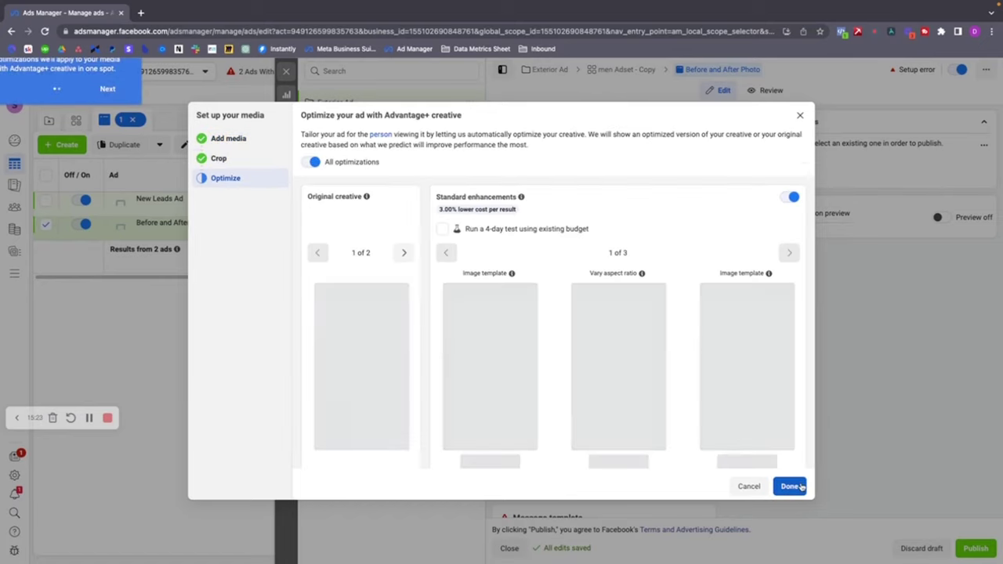
{"action": "left_click", "coordinate": [789, 487]}
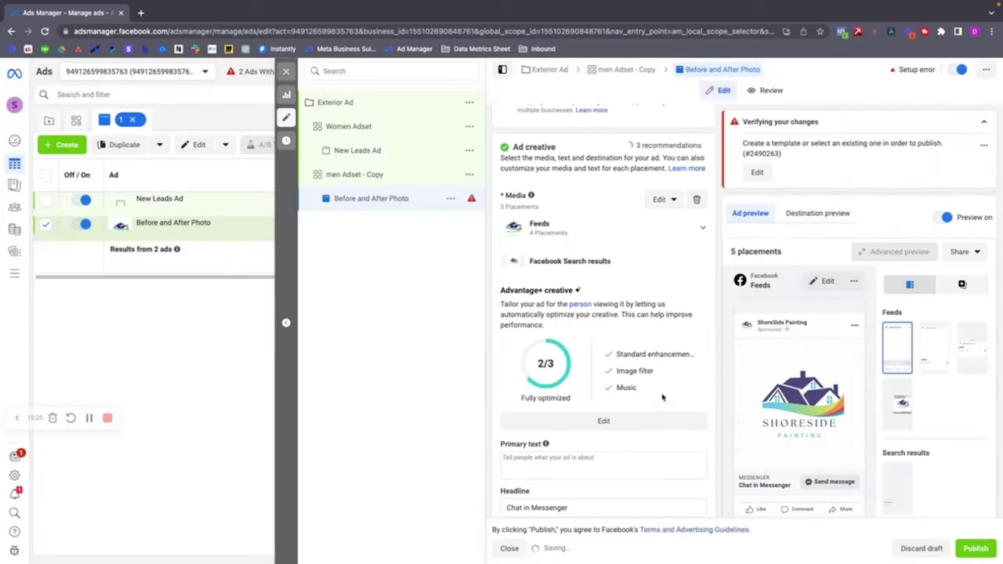
Enter the exterior painting sales copy as primary text, starting "NOW is the PERFECT time to upgrade your home with an Exterior Paint Job!"
{"action": "scroll", "coordinate": [537, 293], "scroll_direction": "down", "scroll_amount": 1}
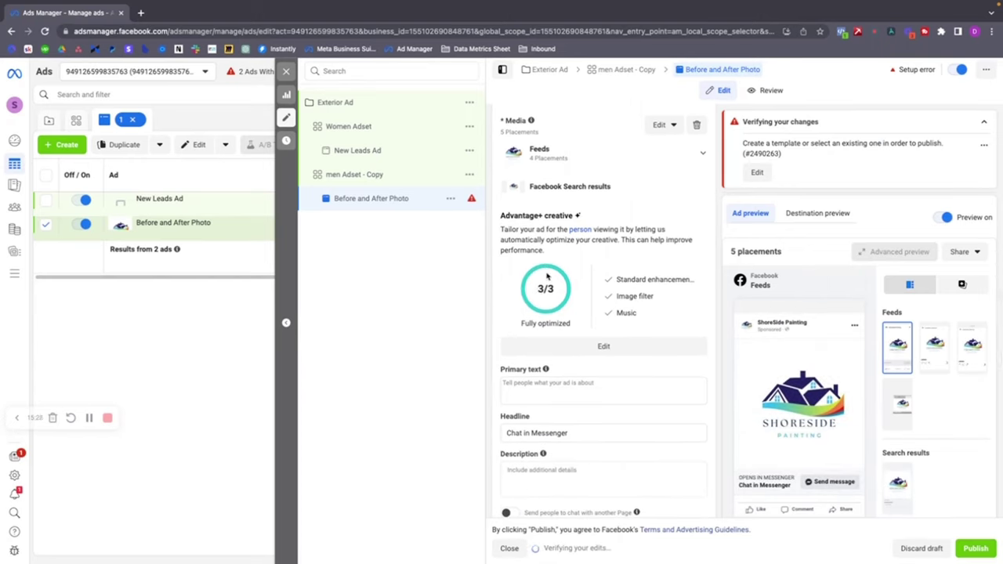
{"action": "scroll", "coordinate": [551, 272], "scroll_direction": "down", "scroll_amount": 3}
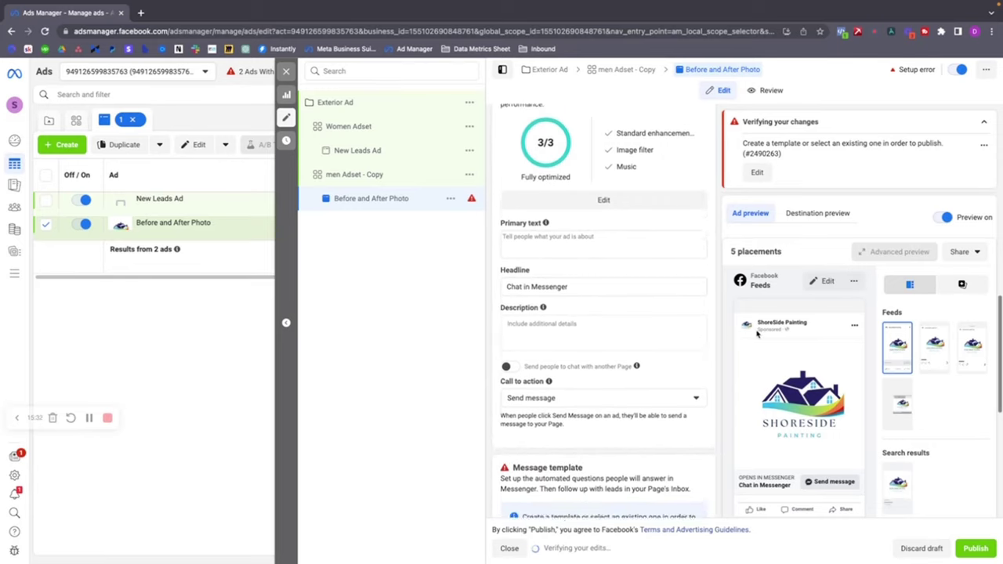
{"action": "scroll", "coordinate": [588, 298], "scroll_direction": "up", "scroll_amount": 1}
{"action": "left_click", "coordinate": [588, 298]}
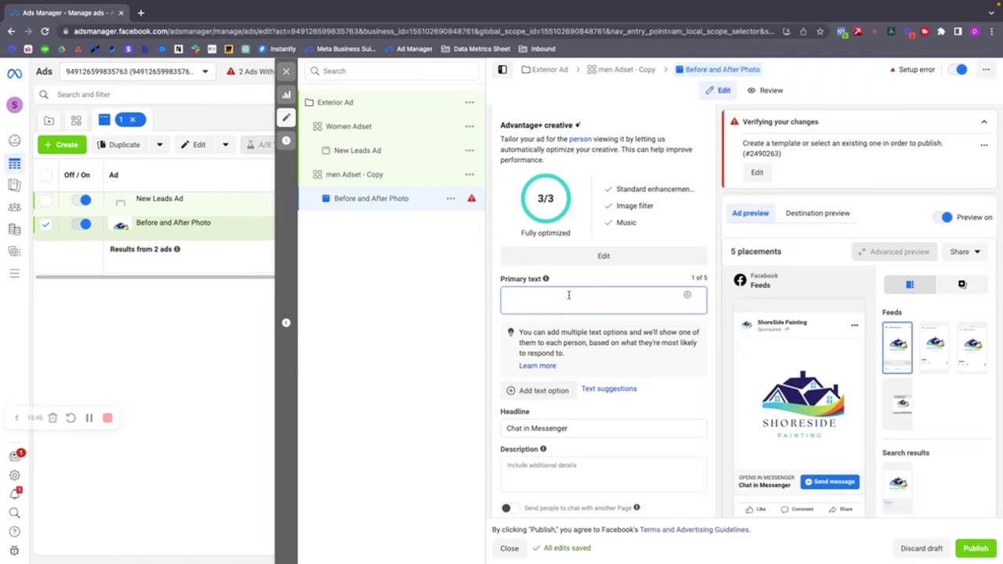
{"action": "scroll", "coordinate": [549, 297], "scroll_direction": "up", "scroll_amount": 2}
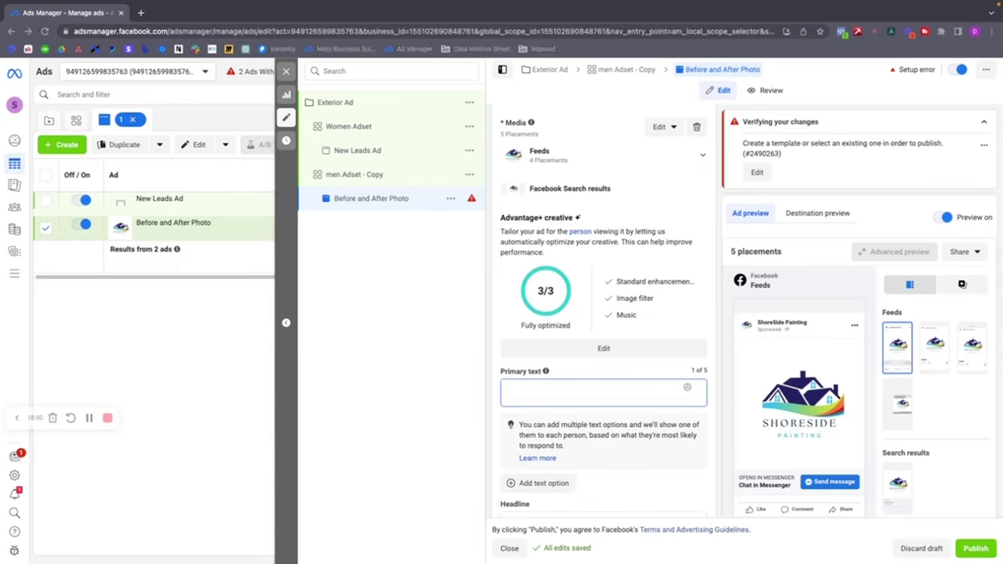
{"action": "left_click", "coordinate": [521, 391]}
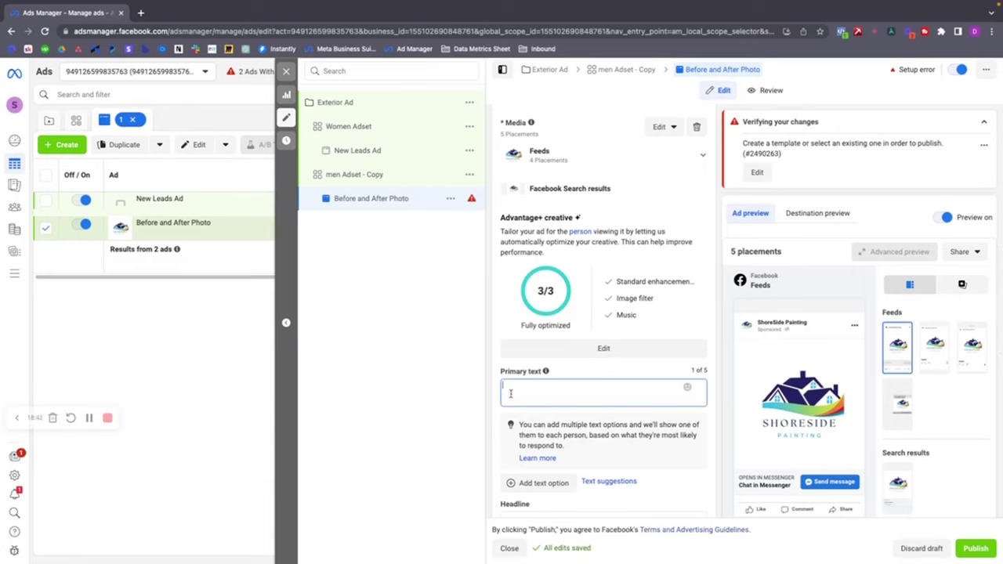
{"action": "type", "text": "NOW is the PERFECT time to upgrade your home with an Exterior Paint Job   Why Choose Us?   Professional, affordable & accurate free exterior painting quotes. Just need a name, address and email   What are you waiting for? Your dream home awaits!"}
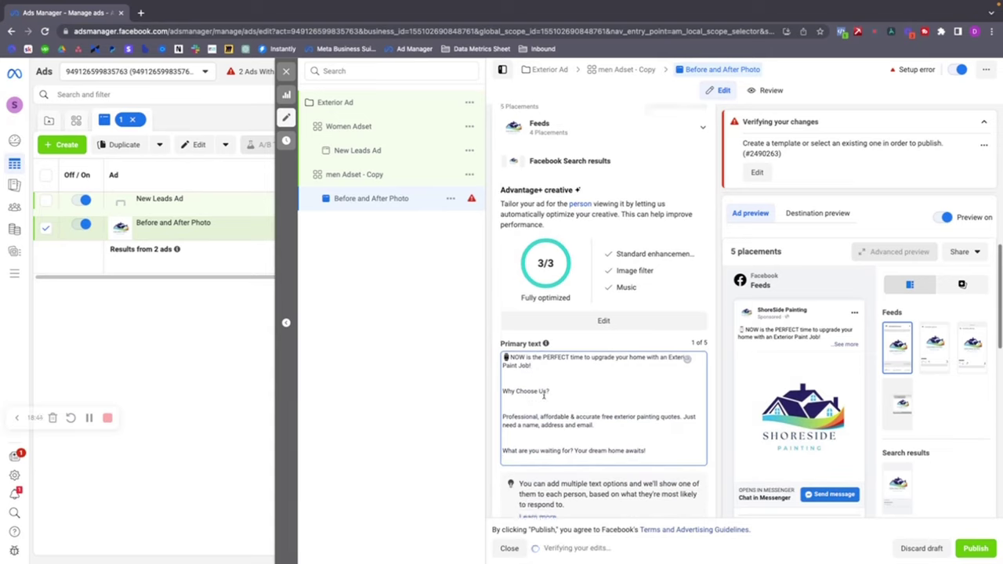
Remove "Just need a name, address and email." and the extra blank lines between paragraphs from the primary text
{"action": "scroll", "coordinate": [526, 377], "scroll_direction": "down", "scroll_amount": 1}
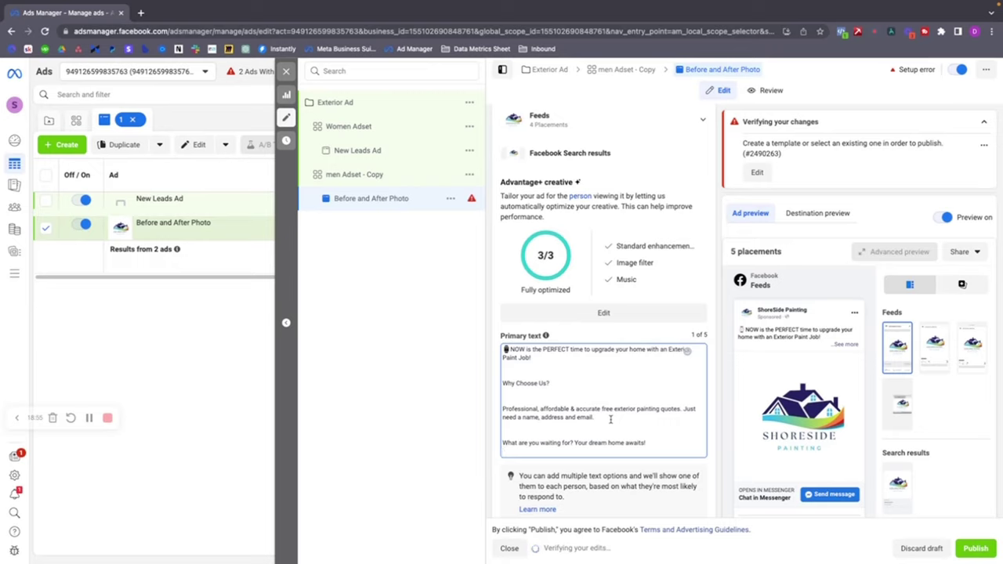
{"action": "left_click_drag", "start_coordinate": [612, 421], "coordinate": [686, 404]}
{"action": "key", "text": "BackSpace"}
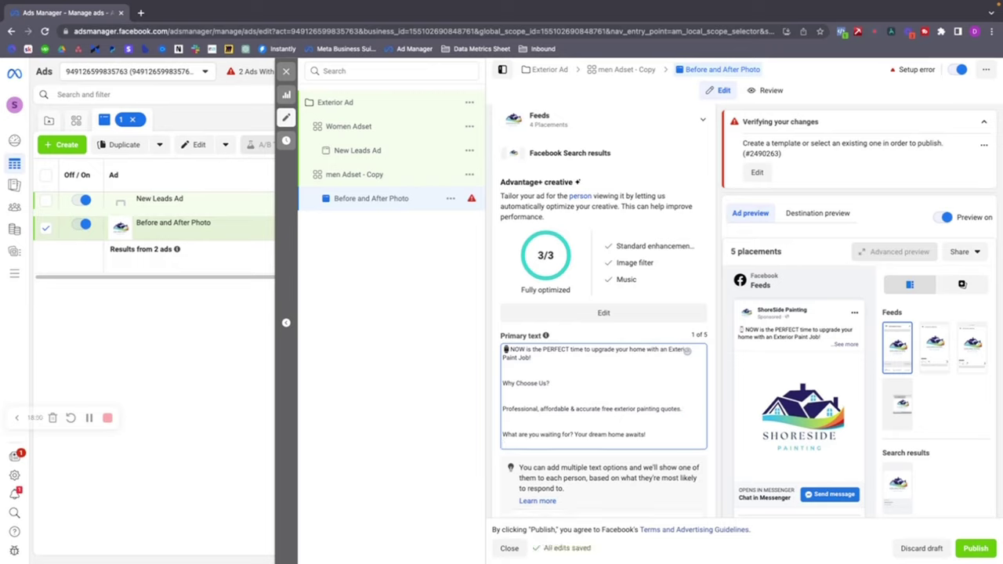
{"action": "left_click", "coordinate": [503, 426]}
{"action": "key", "text": "BackSpace"}
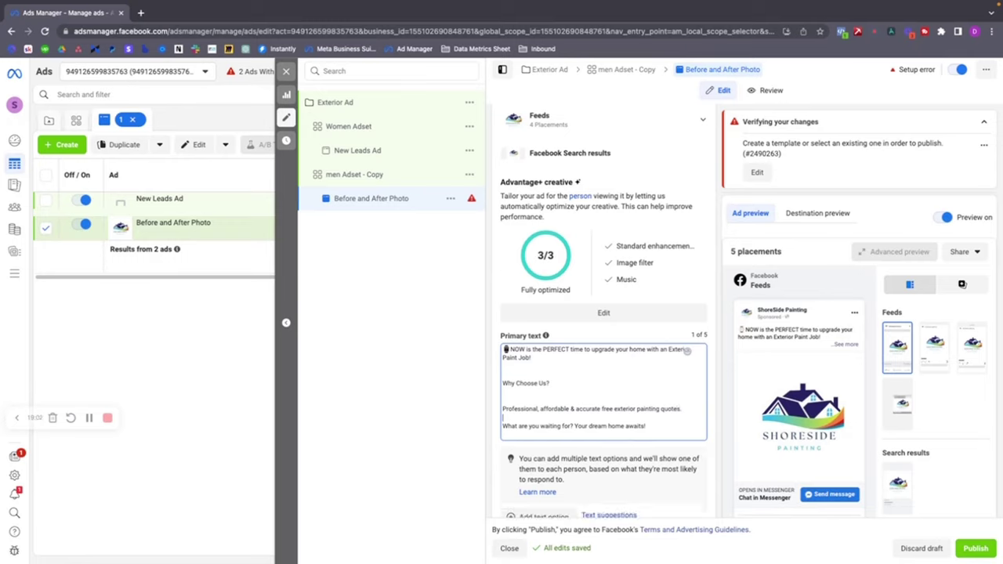
{"action": "left_click", "coordinate": [596, 396]}
{"action": "key", "text": "BackSpace"}
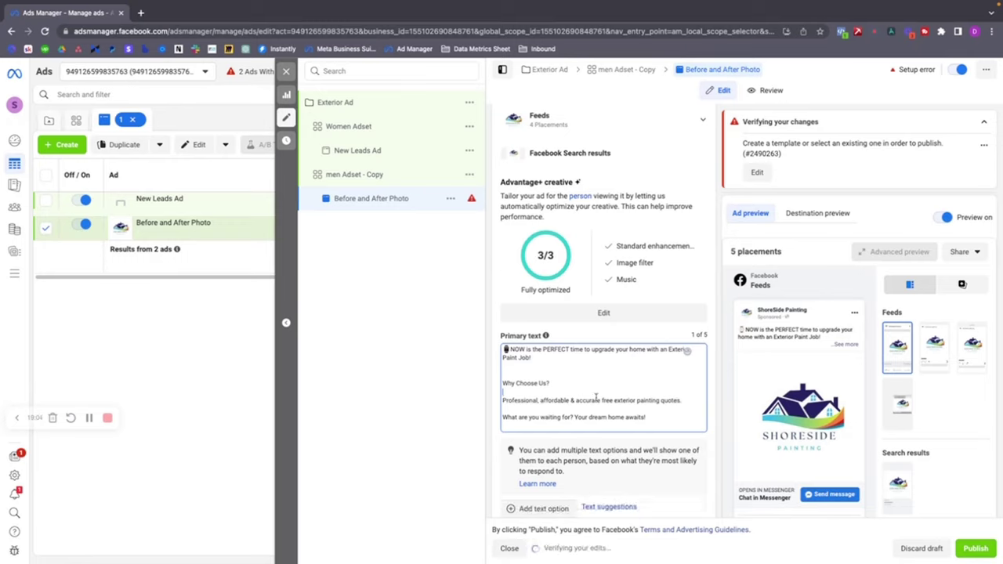
{"action": "left_click", "coordinate": [551, 374]}
{"action": "key", "text": "BackSpace"}
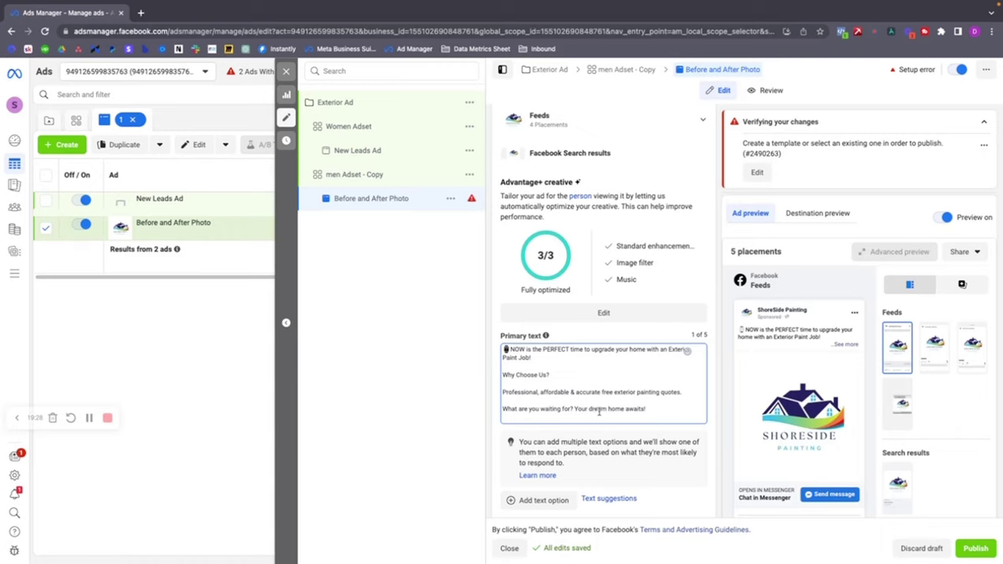
Replace the ad's headline with "Claim 10% Discount"
{"action": "scroll", "coordinate": [600, 411], "scroll_direction": "down", "scroll_amount": 2}
{"action": "triple_click", "coordinate": [622, 467]}
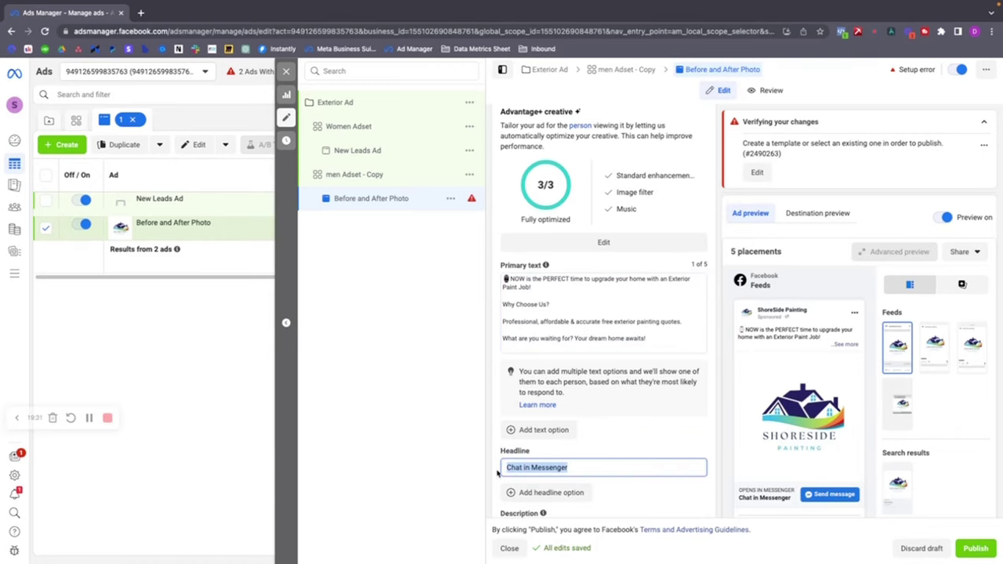
{"action": "scroll", "coordinate": [641, 415], "scroll_direction": "down", "scroll_amount": 5}
{"action": "key", "text": "BackSpace"}
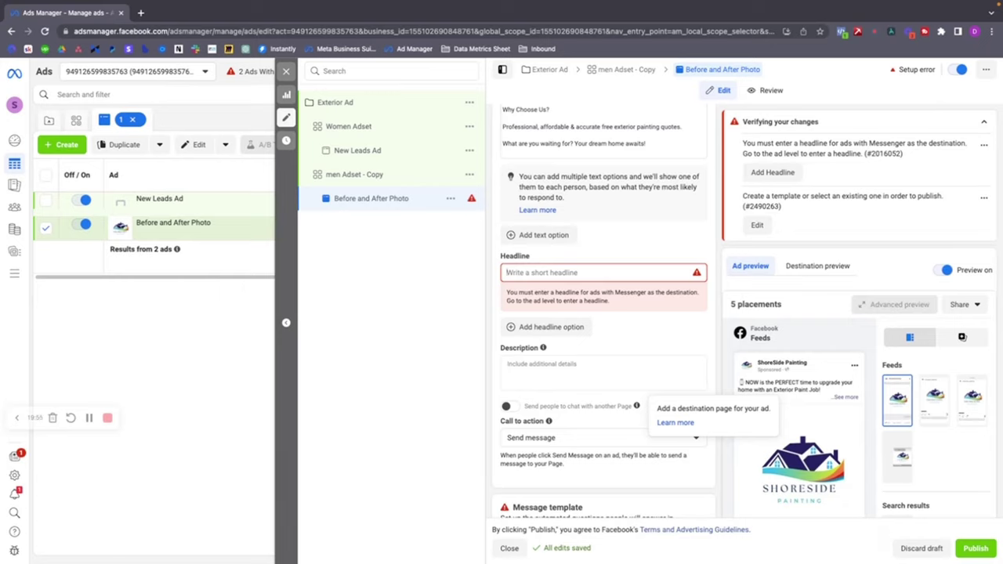
{"action": "type", "text": "Geto"}
{"action": "key", "text": "BackSpace"}
{"action": "key", "text": "BackSpace"}
{"action": "key", "text": "BackSpace"}
{"action": "type", "text": "cl"}
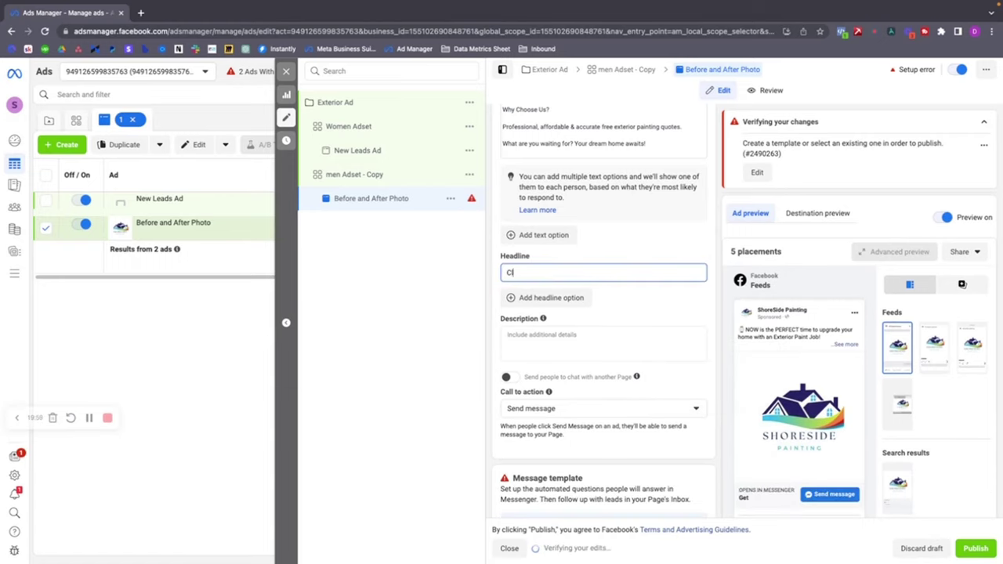
{"action": "type", "text": "aim 10% Discount"}
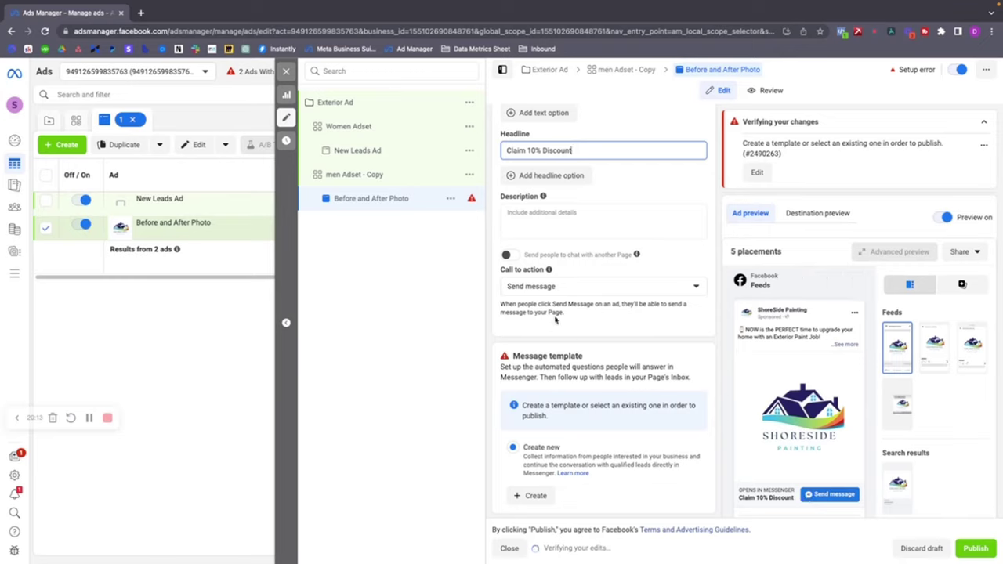
Keep the Send message call to action and set the ad description to "What are you waiting for? Your dream home awaits!"
{"action": "left_click", "coordinate": [531, 287]}
{"action": "left_click", "coordinate": [531, 288]}
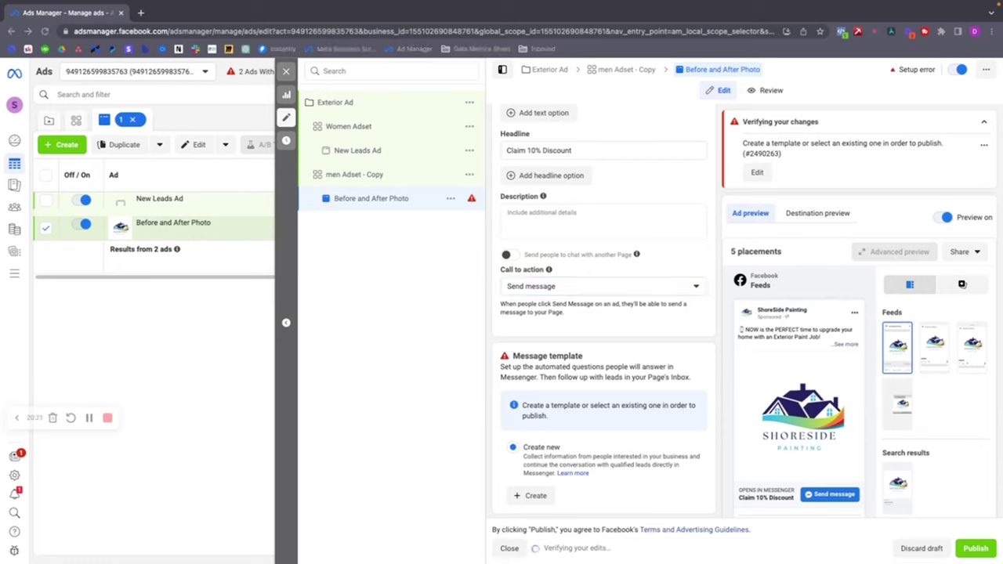
{"action": "left_click", "coordinate": [548, 209]}
{"action": "type", "text": "What are you waiting for? Your dream home awaits!"}
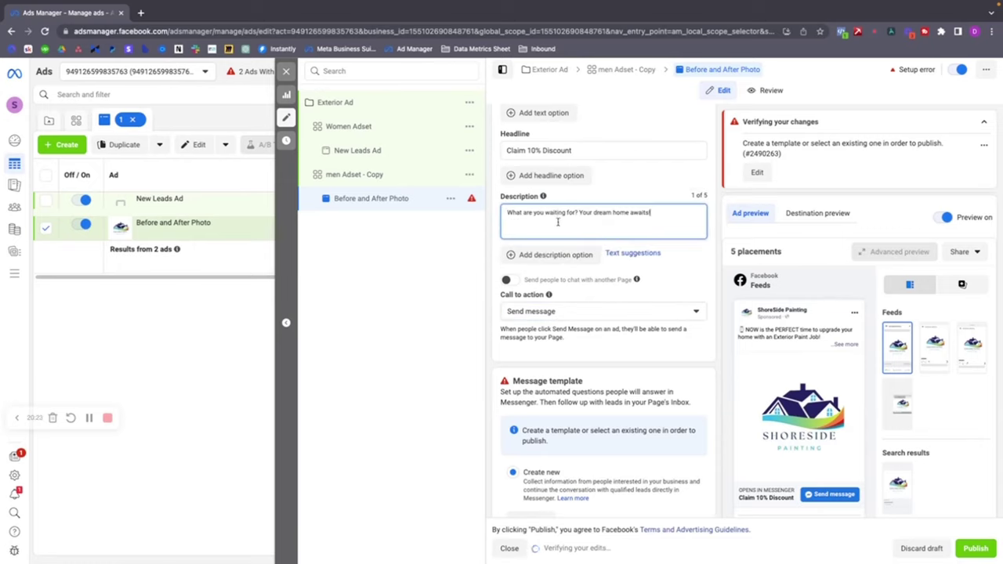
{"action": "scroll", "coordinate": [734, 311], "scroll_direction": "down", "scroll_amount": 1}
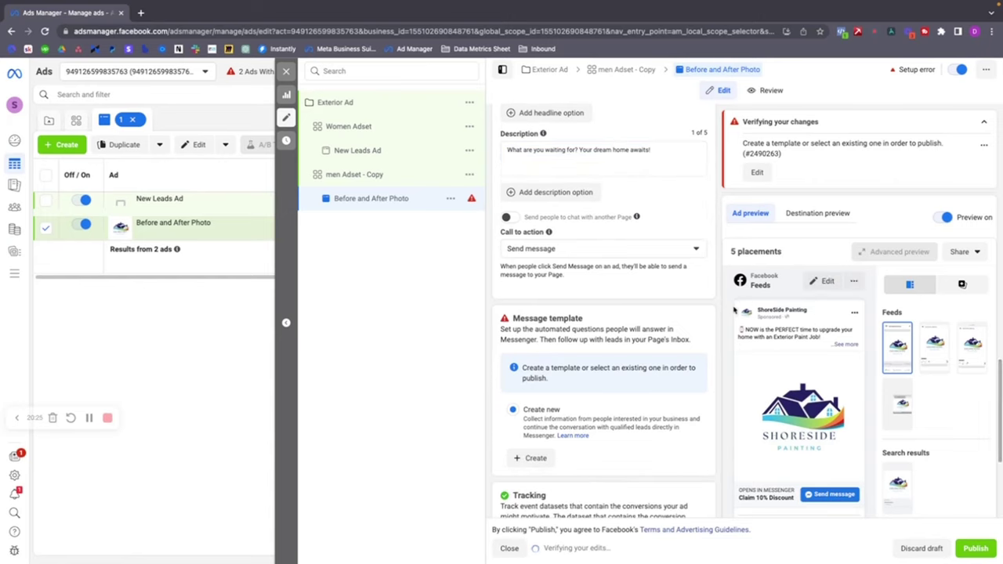
{"action": "scroll", "coordinate": [647, 196], "scroll_direction": "up", "scroll_amount": 3}
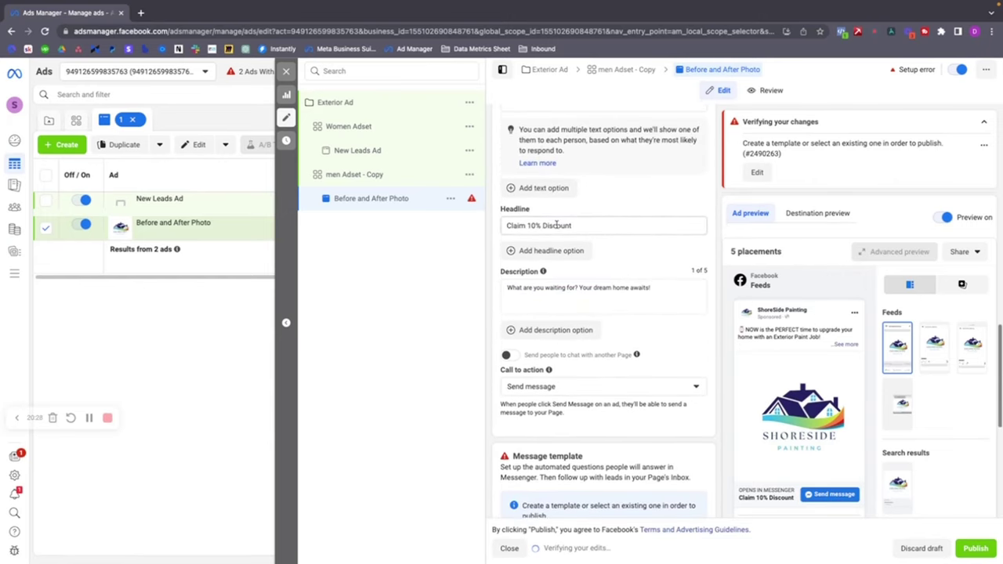
{"action": "scroll", "coordinate": [594, 243], "scroll_direction": "down", "scroll_amount": 2}
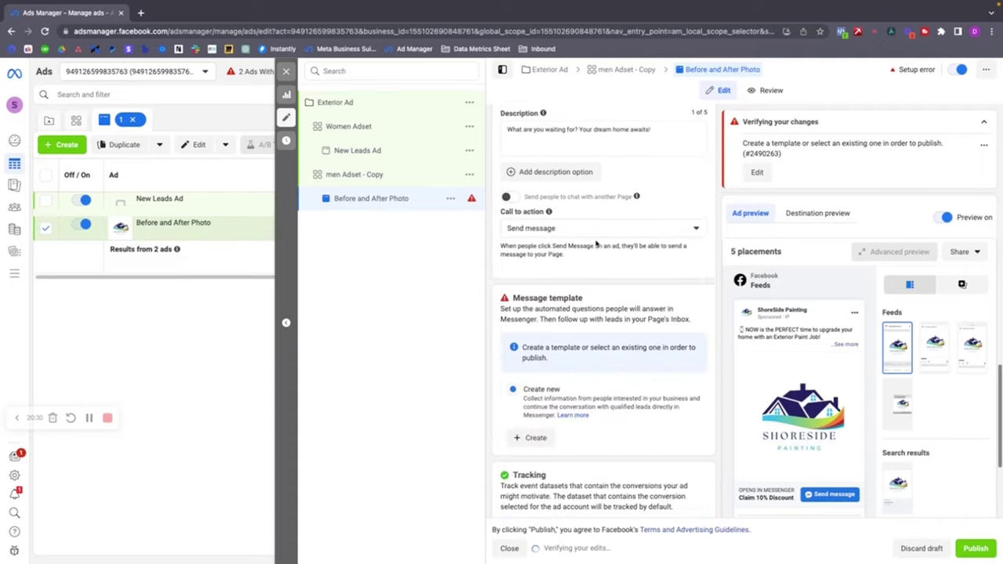
{"action": "scroll", "coordinate": [582, 232], "scroll_direction": "up", "scroll_amount": 2}
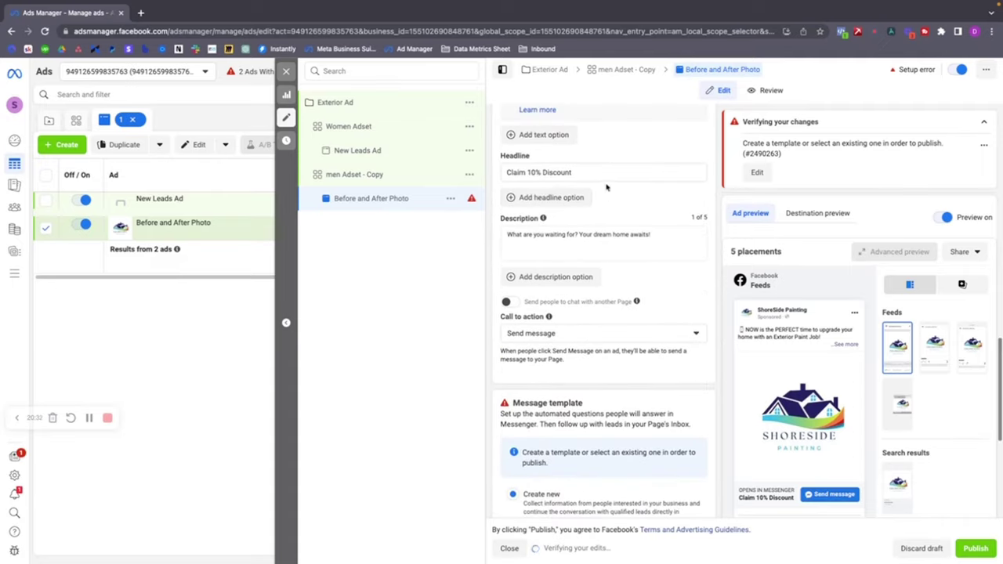
{"action": "double_click", "coordinate": [606, 174]}
{"action": "key", "text": "ctrl+a"}
{"action": "type", "text": "Get a"}
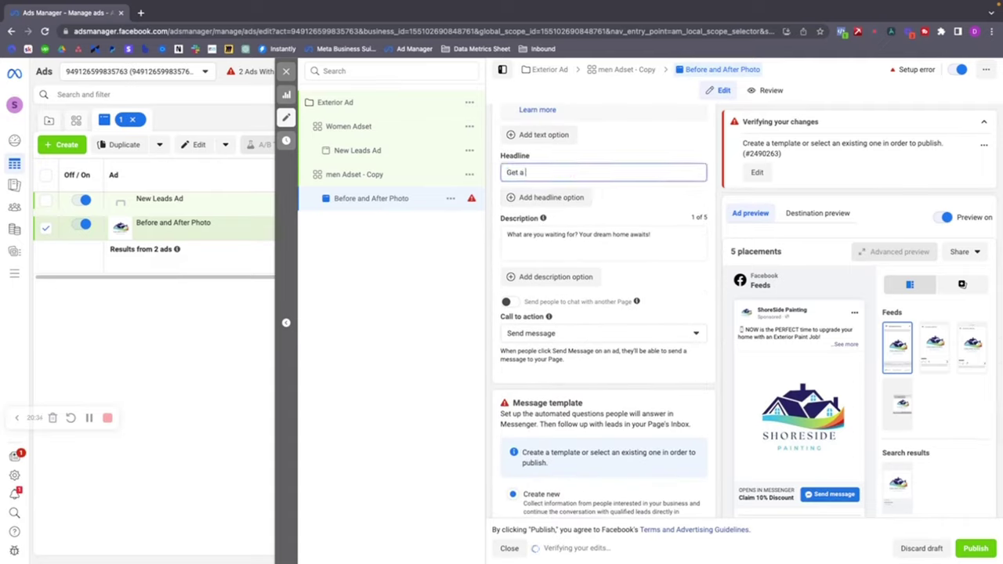
{"action": "key", "text": "BackSpace"}
{"action": "key", "text": "BackSpace"}
{"action": "type", "text": "A Quote"}
{"action": "key", "text": "BackSpace"}
{"action": "key", "text": "BackSpace"}
{"action": "key", "text": "BackSpace"}
{"action": "key", "text": "BackSpace"}
{"action": "key", "text": "BackSpace"}
{"action": "key", "text": "BackSpace"}
{"action": "key", "text": "BackSpace"}
{"action": "key", "text": "BackSpace"}
{"action": "key", "text": "BackSpace"}
{"action": "key", "text": "BackSpace"}
{"action": "key", "text": "BackSpace"}
{"action": "key", "text": "ctrl+z"}
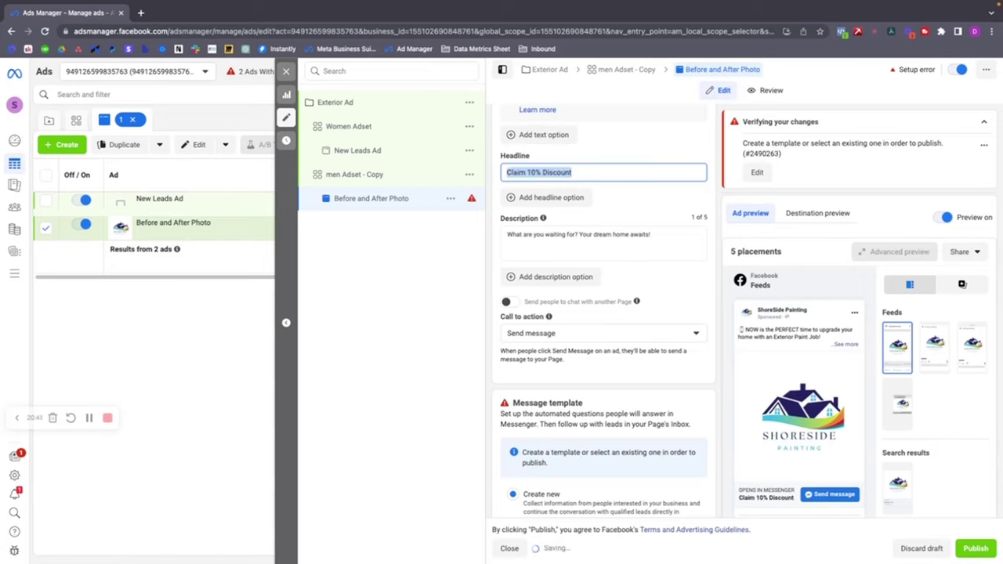
{"action": "left_click", "coordinate": [662, 198]}
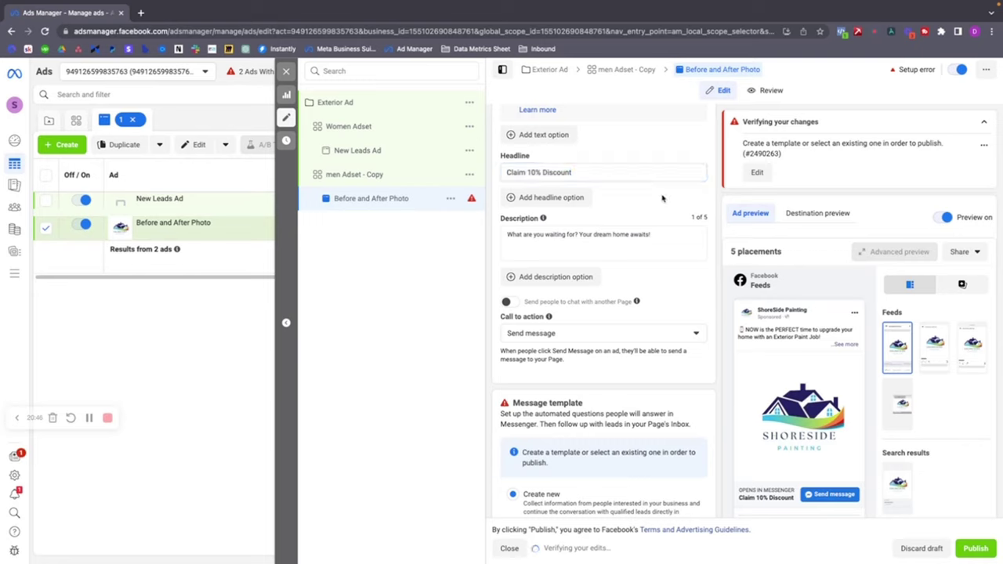
Create a new message template and replace "representatives" with "team memeber" in its welcome message
{"action": "scroll", "coordinate": [664, 199], "scroll_direction": "down", "scroll_amount": 1}
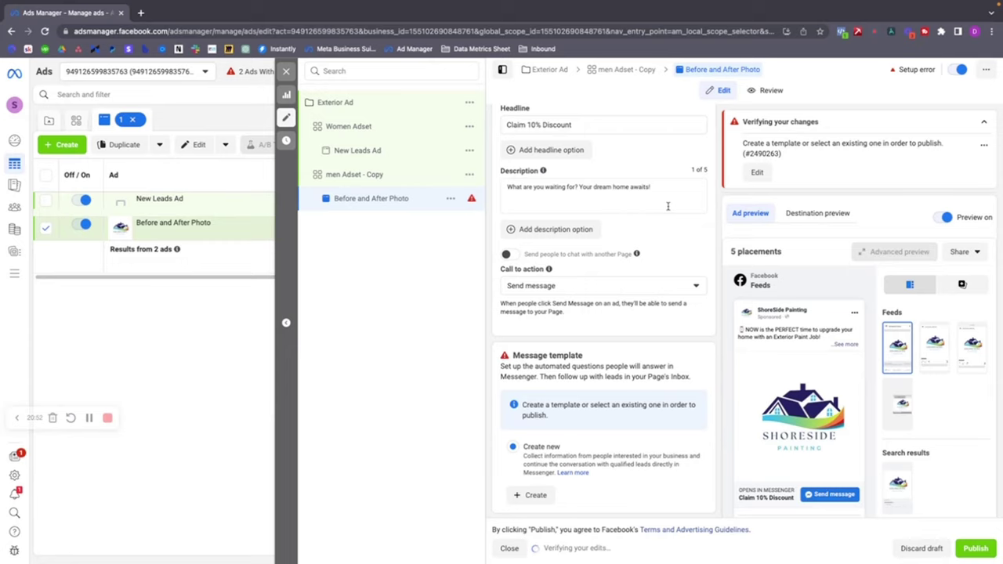
{"action": "scroll", "coordinate": [678, 218], "scroll_direction": "down", "scroll_amount": 1}
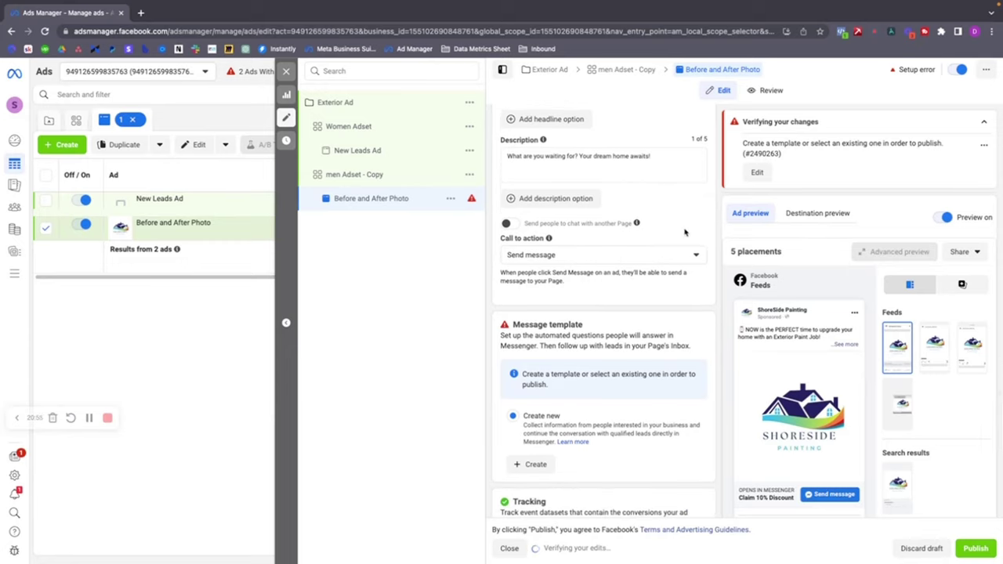
{"action": "scroll", "coordinate": [685, 232], "scroll_direction": "down", "scroll_amount": 2}
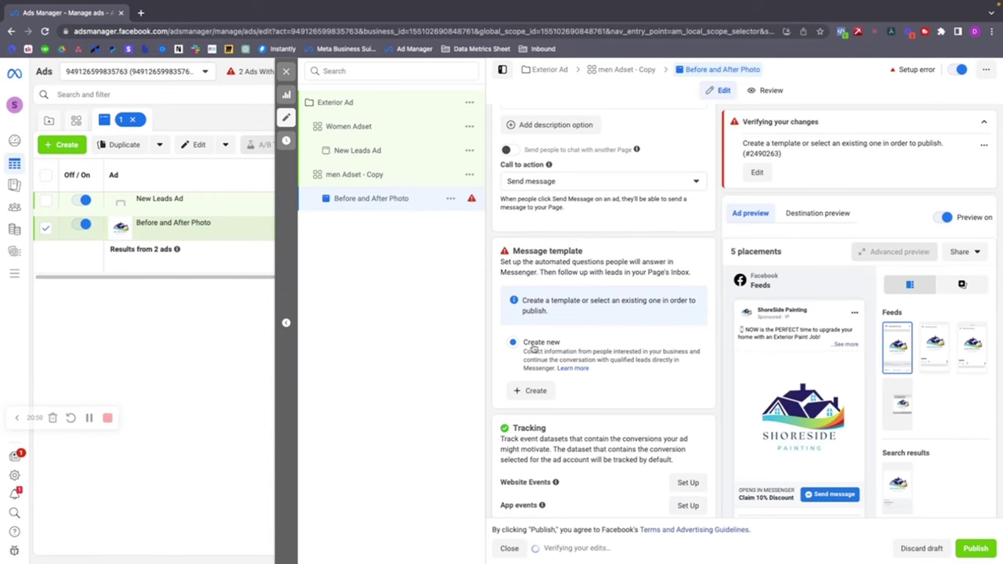
{"action": "left_click", "coordinate": [531, 391]}
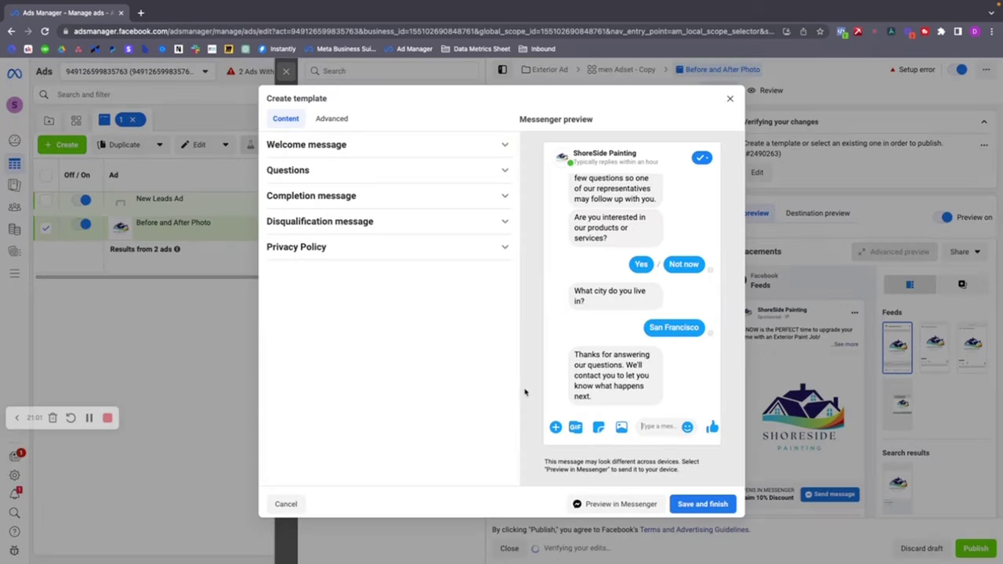
{"action": "left_click", "coordinate": [376, 145]}
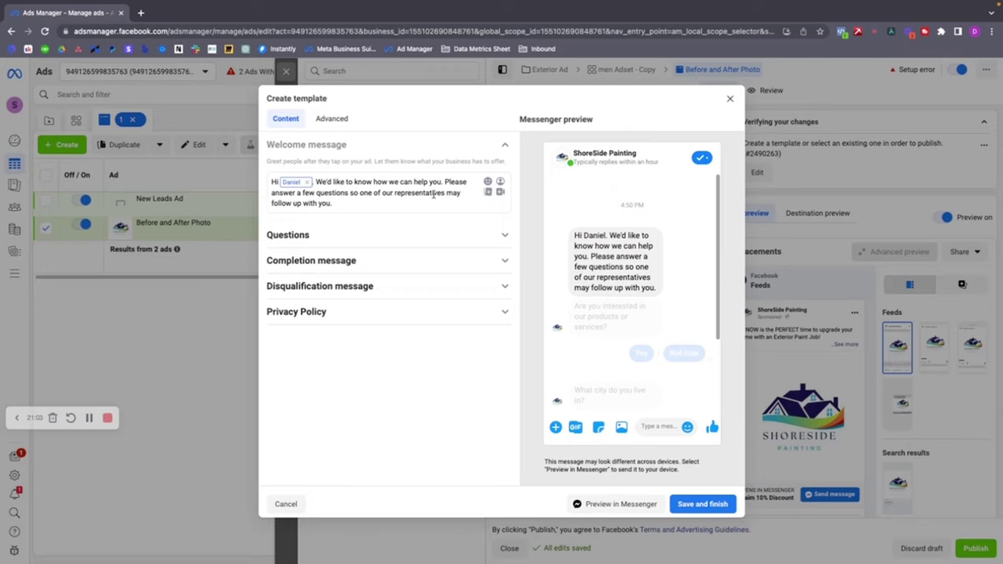
{"action": "double_click", "coordinate": [406, 196]}
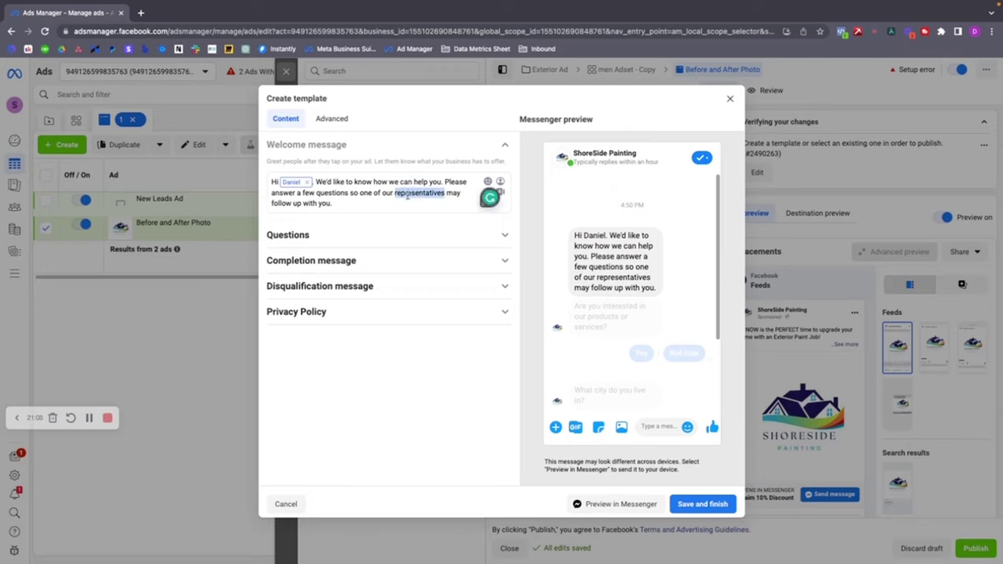
{"action": "type", "text": "team"}
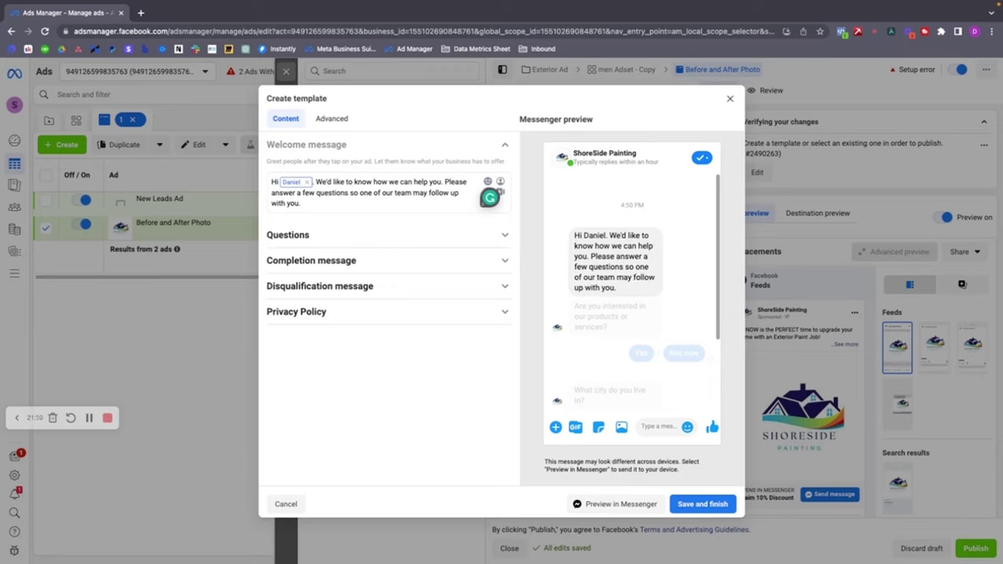
{"action": "type", "text": " c"}
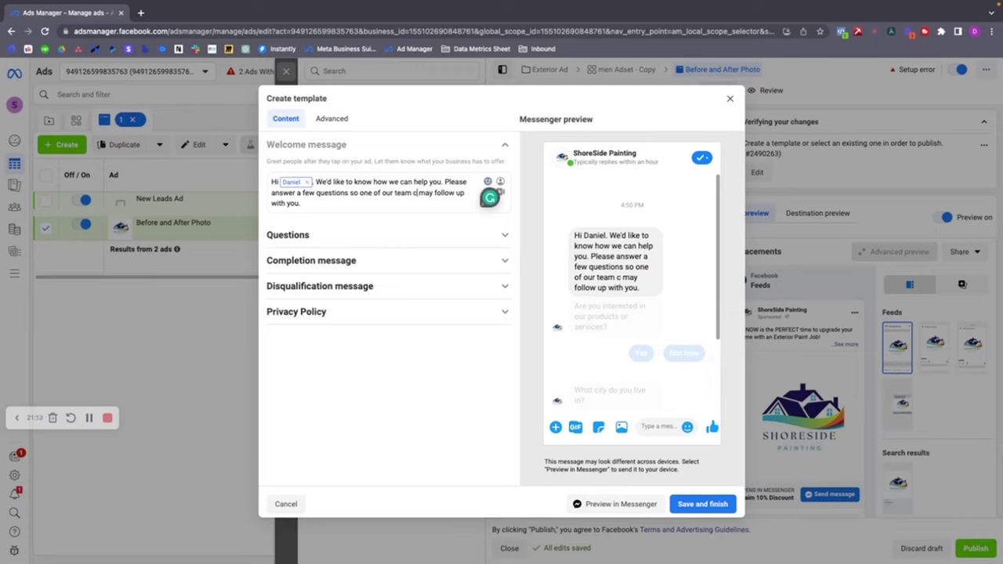
{"action": "key", "text": "BackSpace"}
{"action": "type", "text": "memeber"}
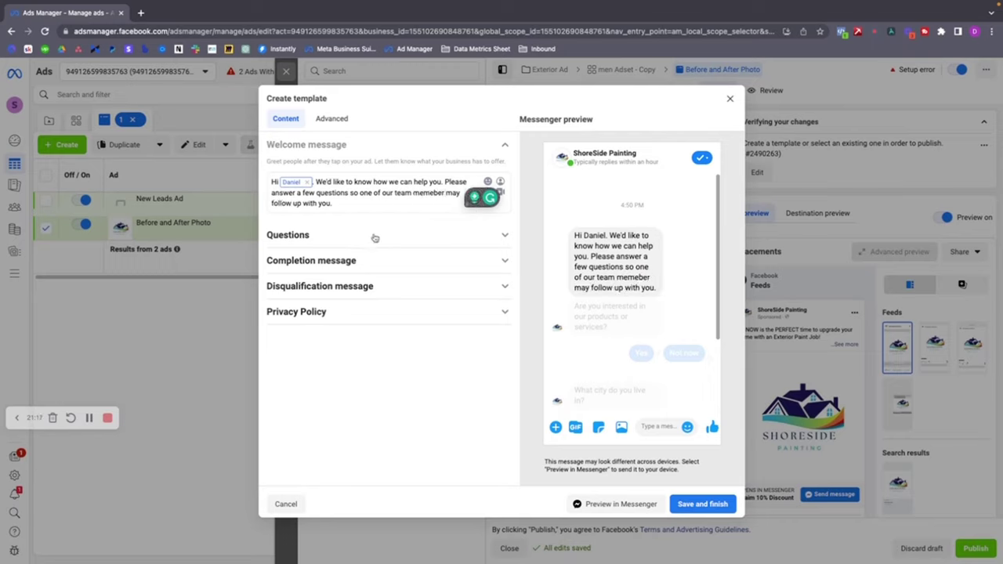
Reword the template's first custom question as "Are you interested in a Free Estimate?"
{"action": "left_click", "coordinate": [375, 238]}
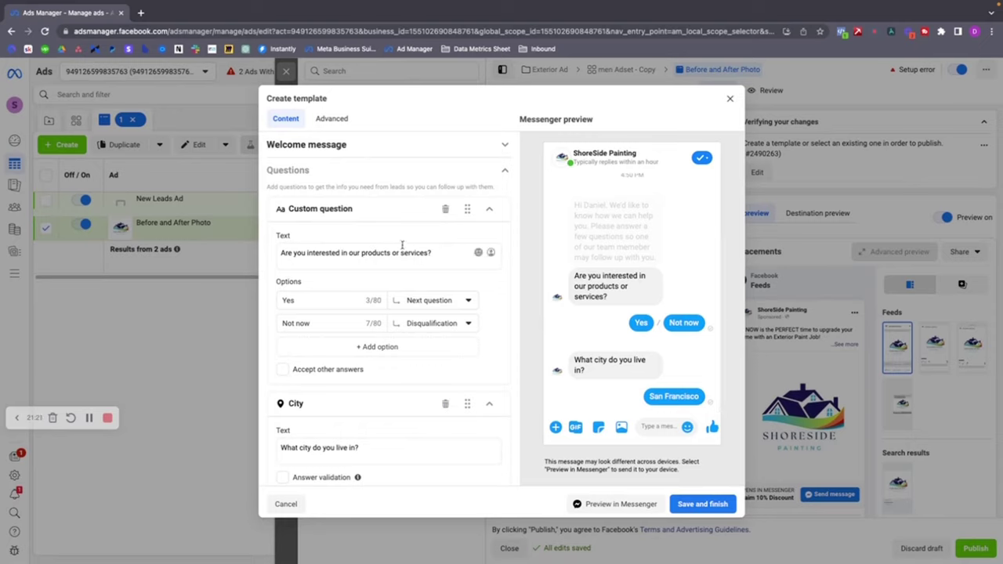
{"action": "left_click_drag", "start_coordinate": [432, 253], "coordinate": [350, 253]}
{"action": "type", "text": "our"}
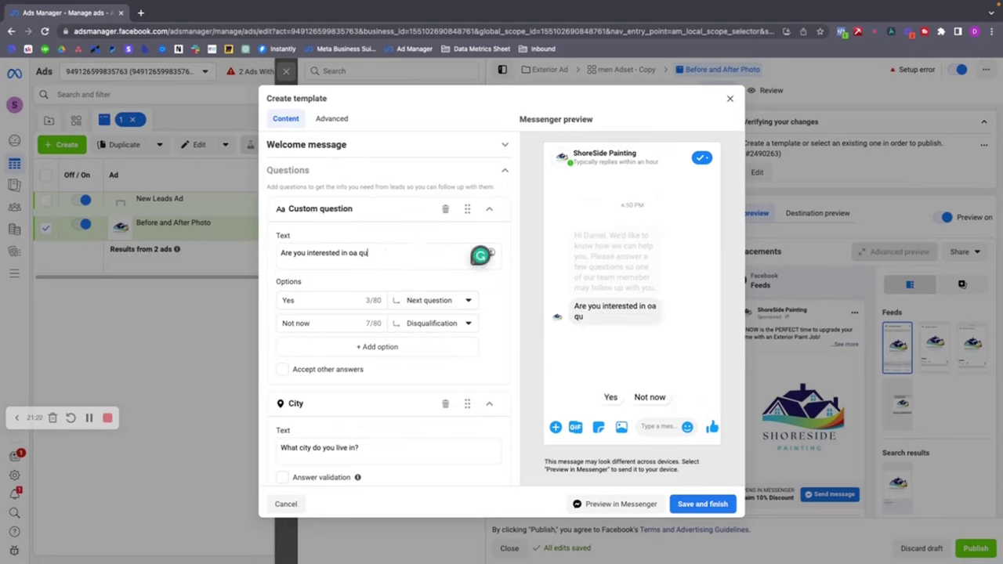
{"action": "key", "text": "BackSpace"}
{"action": "key", "text": "BackSpace"}
{"action": "key", "text": "BackSpace"}
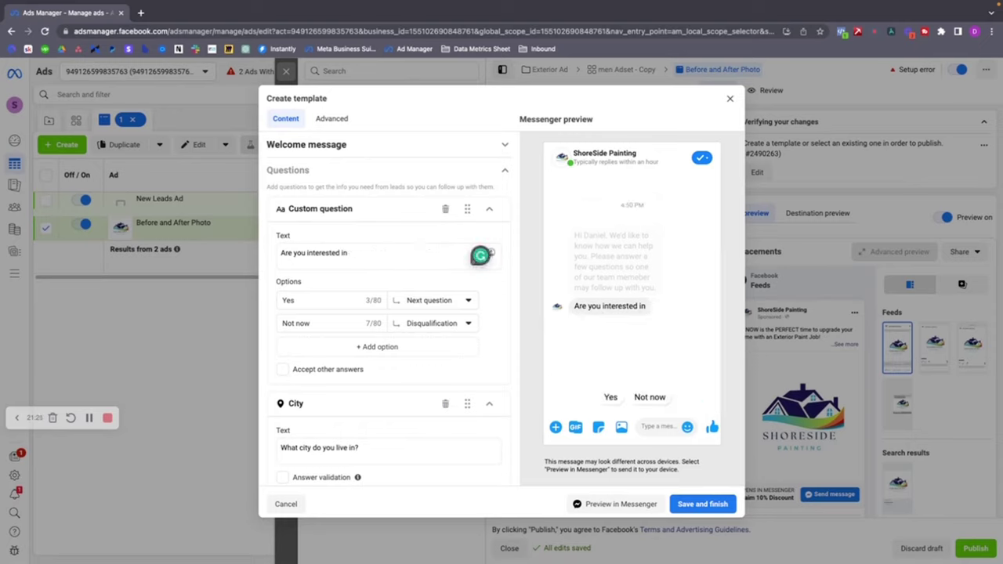
{"action": "type", "text": "a Free Estima"}
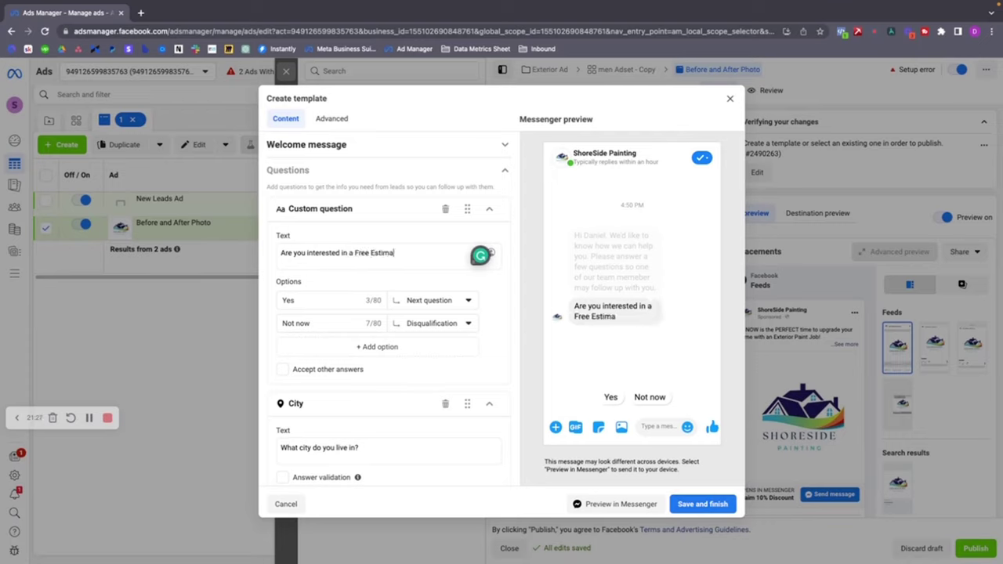
{"action": "type", "text": "te"}
{"action": "left_click", "coordinate": [384, 252]}
{"action": "left_click", "coordinate": [396, 280]}
{"action": "scroll", "coordinate": [399, 257], "scroll_direction": "down", "scroll_amount": 1}
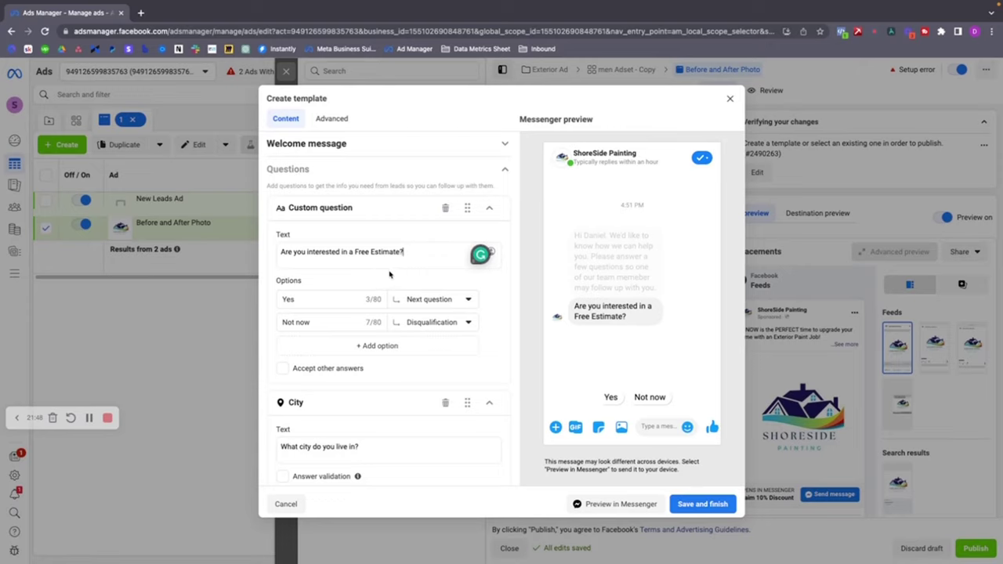
Delete the City question from the message template
{"action": "scroll", "coordinate": [385, 276], "scroll_direction": "down", "scroll_amount": 1}
{"action": "scroll", "coordinate": [385, 277], "scroll_direction": "down", "scroll_amount": 1}
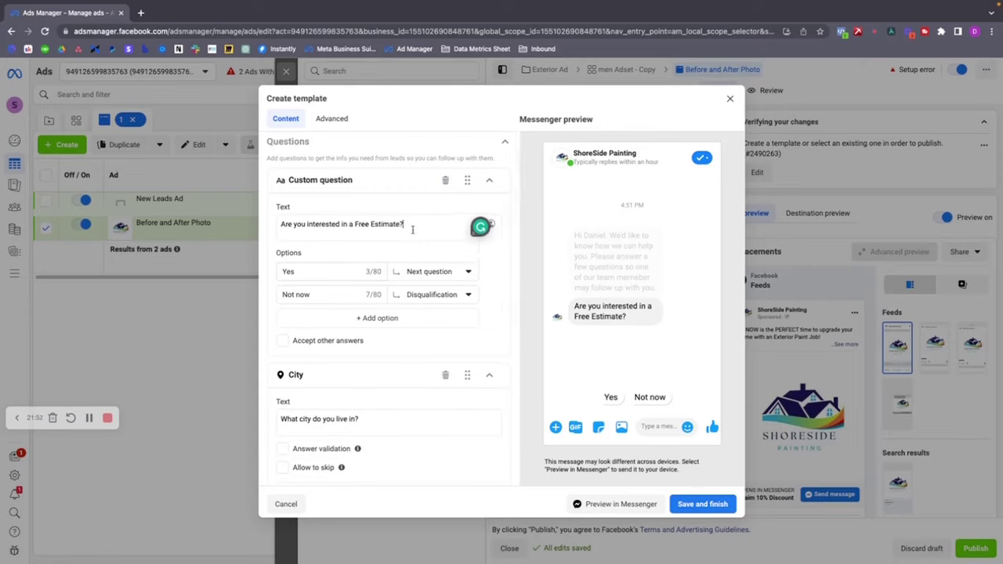
{"action": "scroll", "coordinate": [344, 298], "scroll_direction": "down", "scroll_amount": 3}
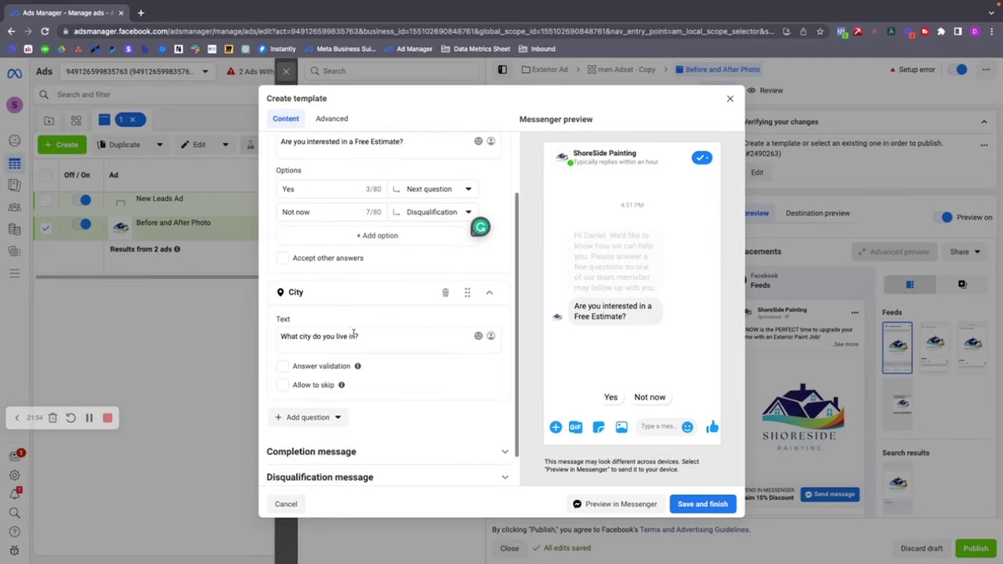
{"action": "left_click", "coordinate": [357, 335]}
{"action": "scroll", "coordinate": [377, 335], "scroll_direction": "down", "scroll_amount": 1}
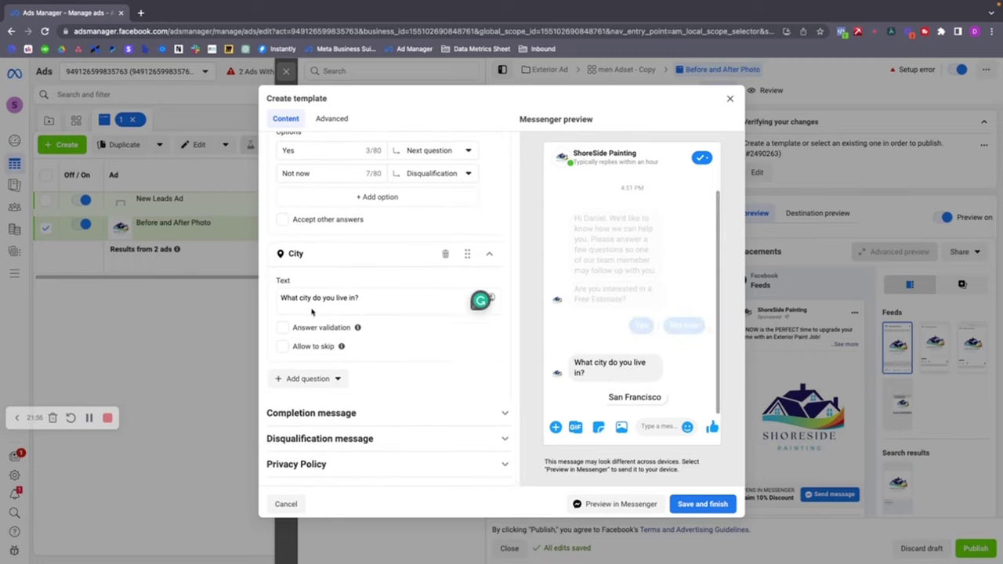
{"action": "left_click_drag", "start_coordinate": [362, 298], "coordinate": [263, 296]}
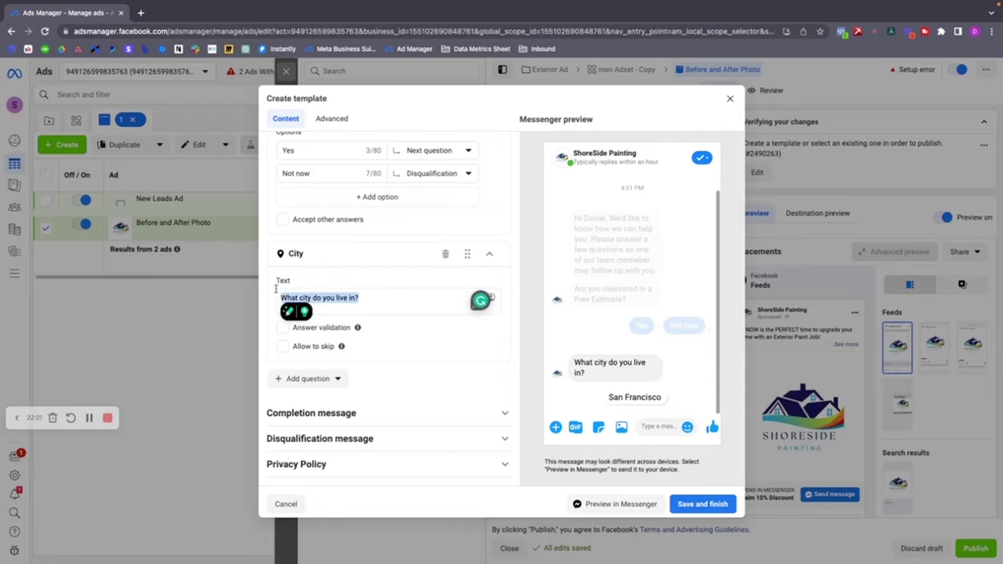
{"action": "left_click", "coordinate": [445, 254]}
Add a second custom question to the template with the text "What Type of Project is It?"
{"action": "left_click", "coordinate": [287, 378]}
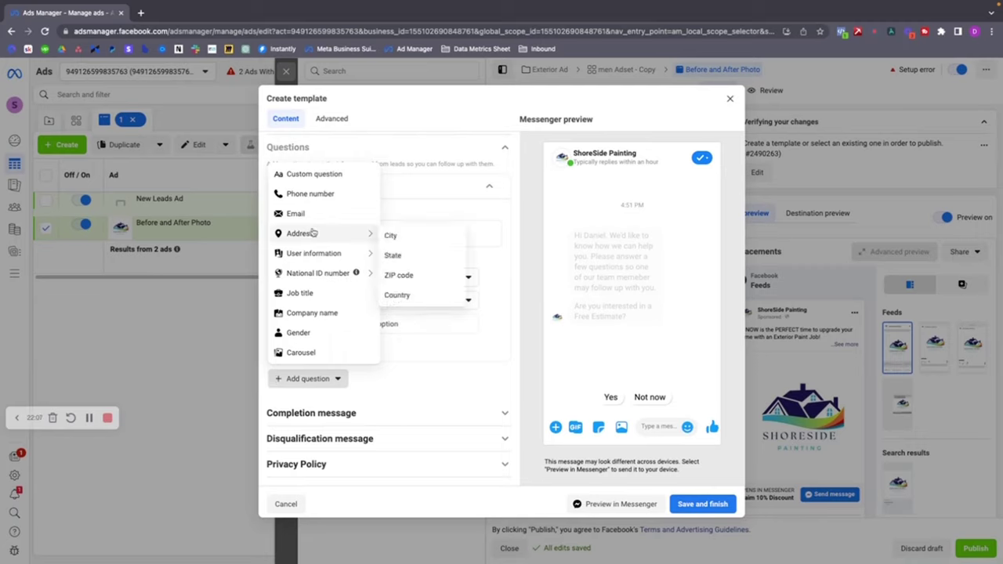
{"action": "left_click", "coordinate": [311, 175]}
{"action": "left_click", "coordinate": [334, 420]}
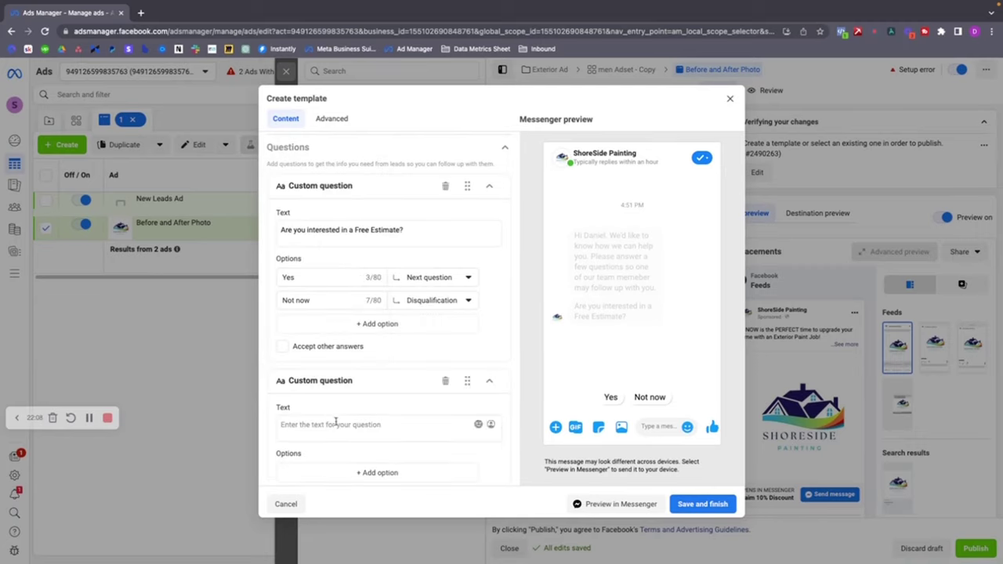
{"action": "type", "text": "What"}
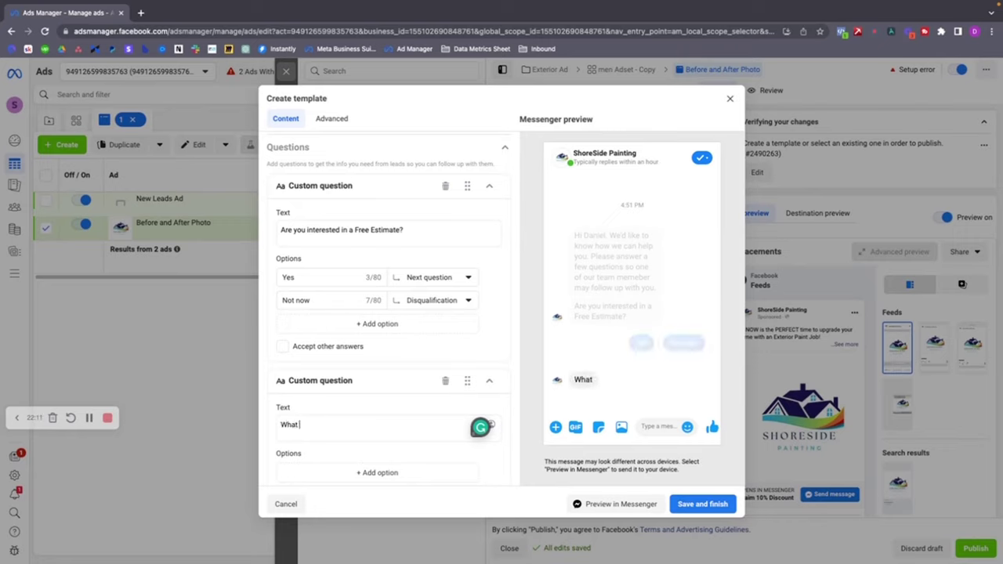
{"action": "type", "text": " Type of Project is It?"}
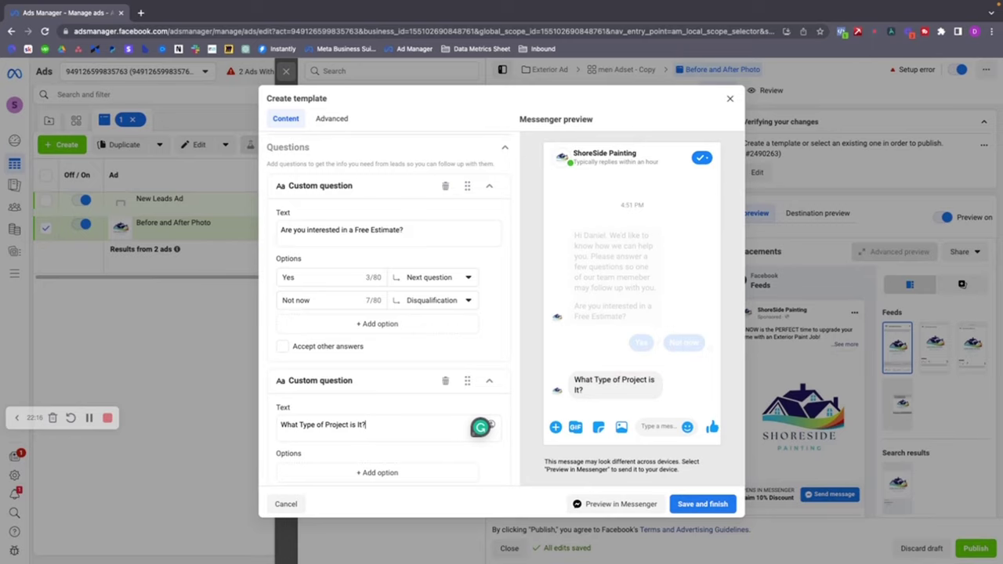
Add the answer options Exterior and Interior to the project type question, keeping Next question as the follow-up for Exterior
{"action": "scroll", "coordinate": [329, 408], "scroll_direction": "down", "scroll_amount": 3}
{"action": "left_click", "coordinate": [338, 347]}
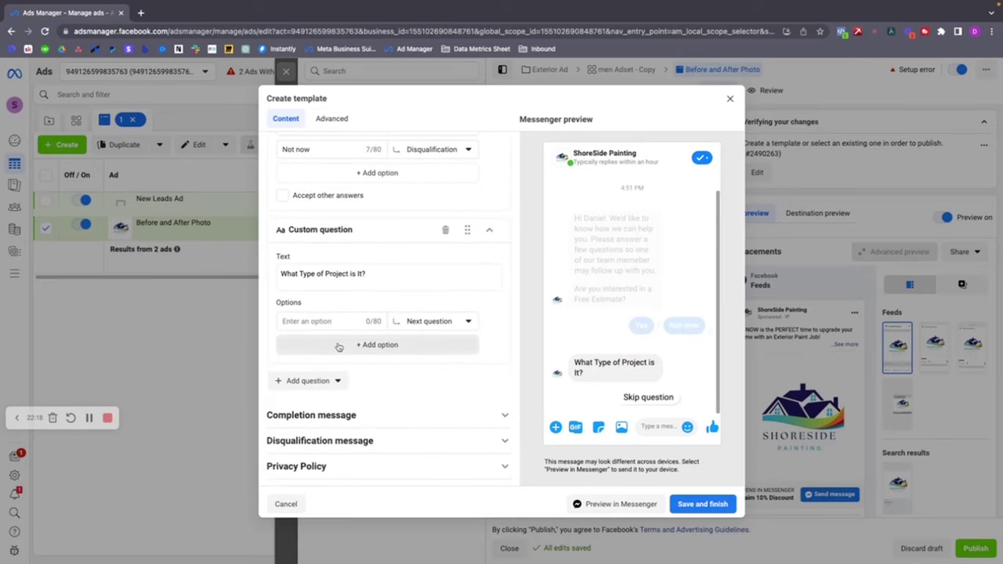
{"action": "left_click", "coordinate": [338, 347]}
{"action": "left_click", "coordinate": [313, 279]}
{"action": "type", "text": "Exterior"}
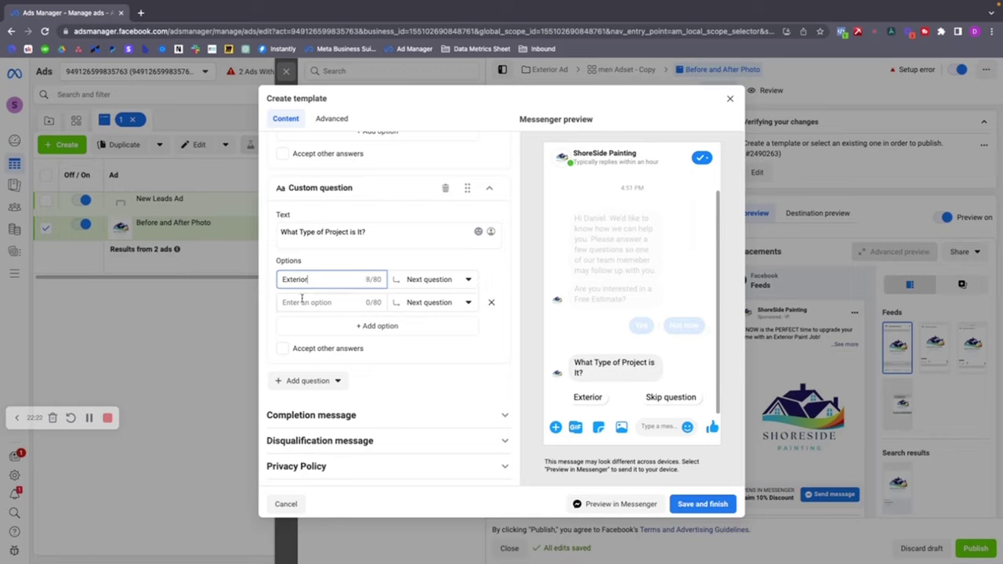
{"action": "left_click", "coordinate": [329, 302]}
{"action": "type", "text": "Interior"}
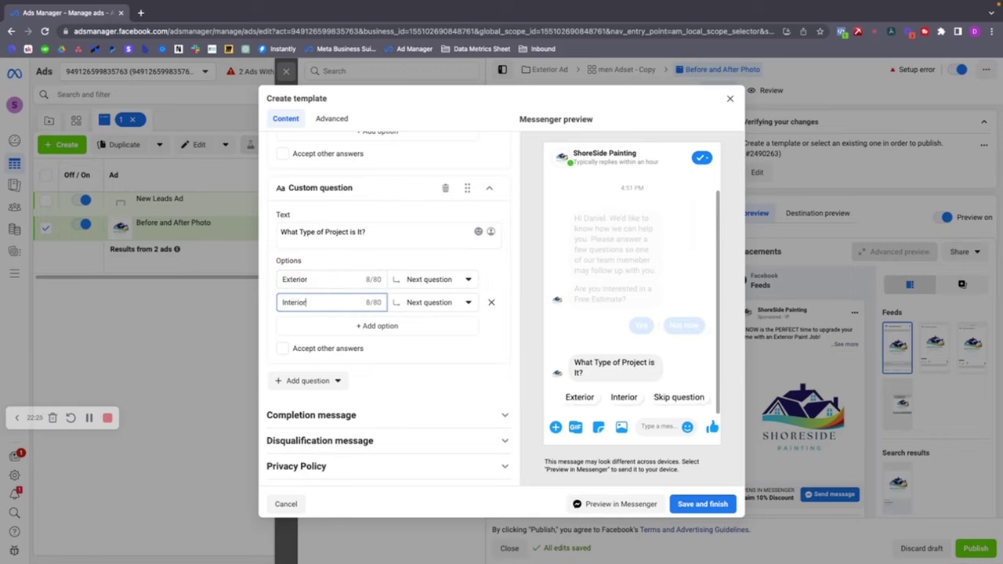
{"action": "scroll", "coordinate": [392, 274], "scroll_direction": "up", "scroll_amount": 1}
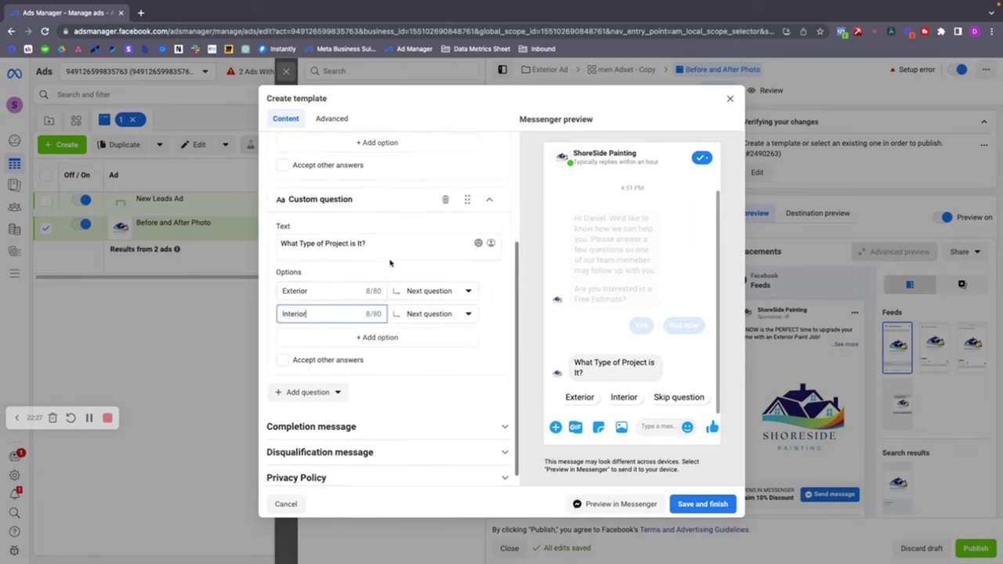
{"action": "left_click", "coordinate": [428, 295]}
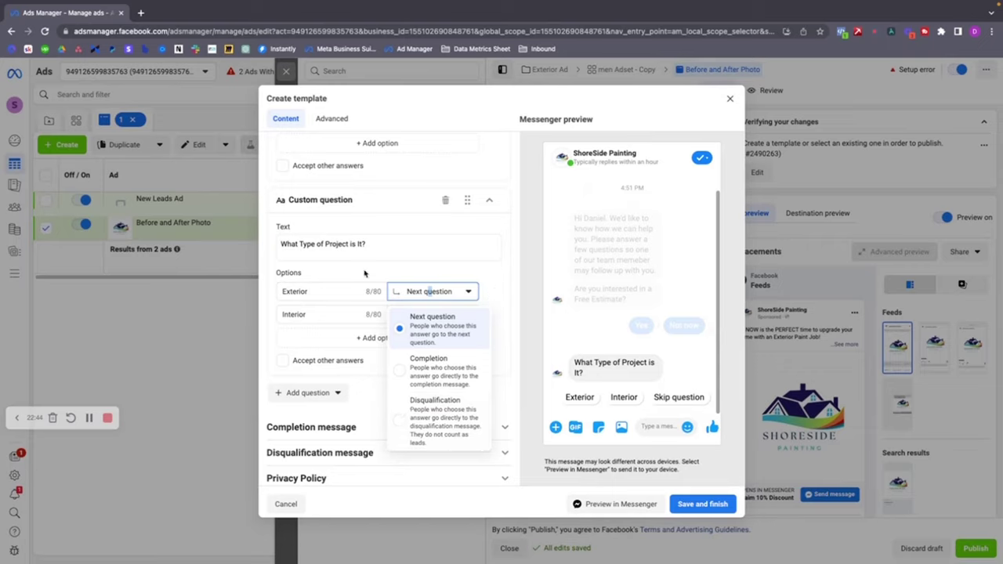
{"action": "left_click", "coordinate": [382, 271]}
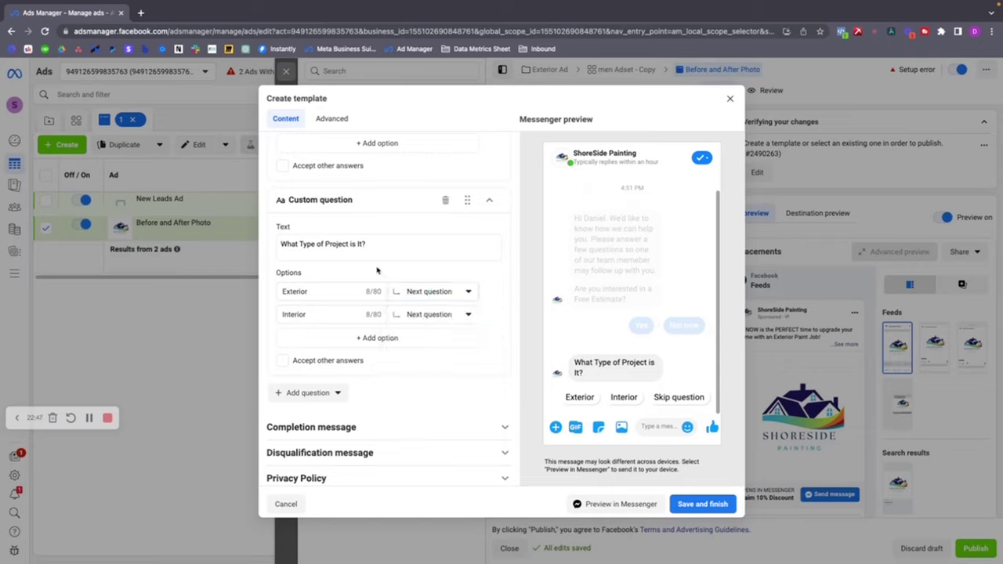
Examine the follow-up choices for the Interior answer, the completion message section and the question types that can be added
{"action": "left_click", "coordinate": [424, 297]}
{"action": "left_click", "coordinate": [427, 287]}
{"action": "left_click", "coordinate": [420, 313]}
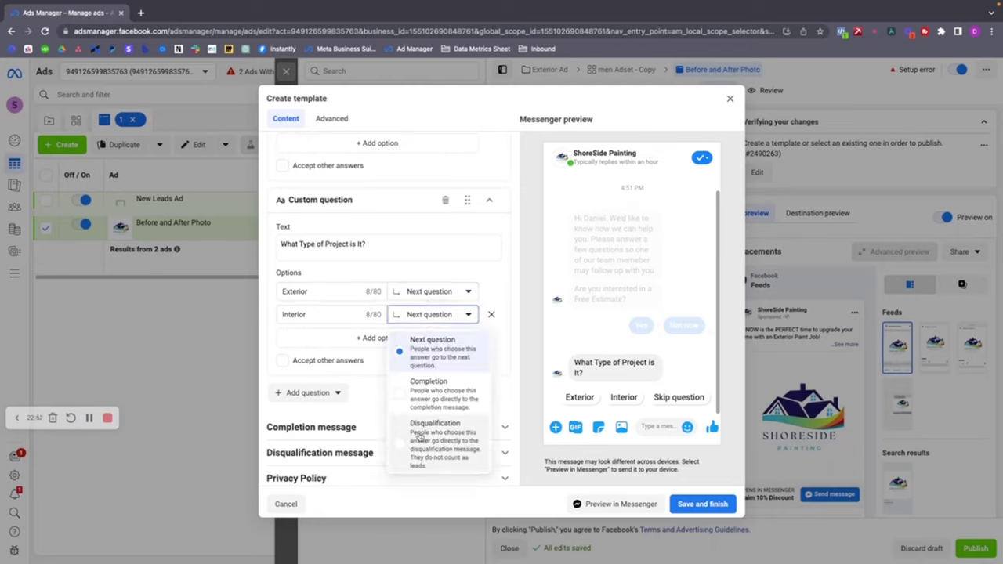
{"action": "left_click", "coordinate": [413, 271]}
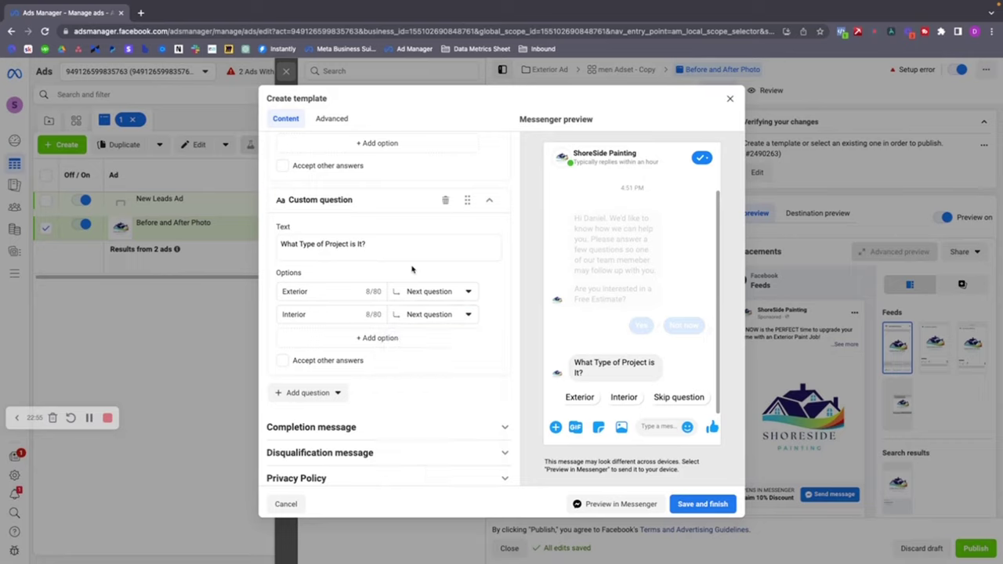
{"action": "scroll", "coordinate": [403, 324], "scroll_direction": "down", "scroll_amount": 1}
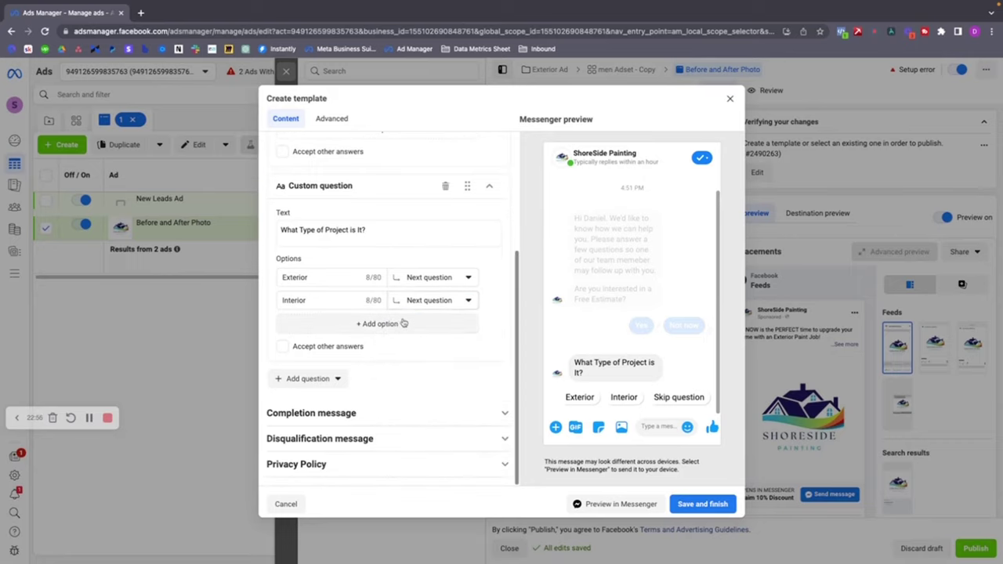
{"action": "left_click", "coordinate": [371, 413]}
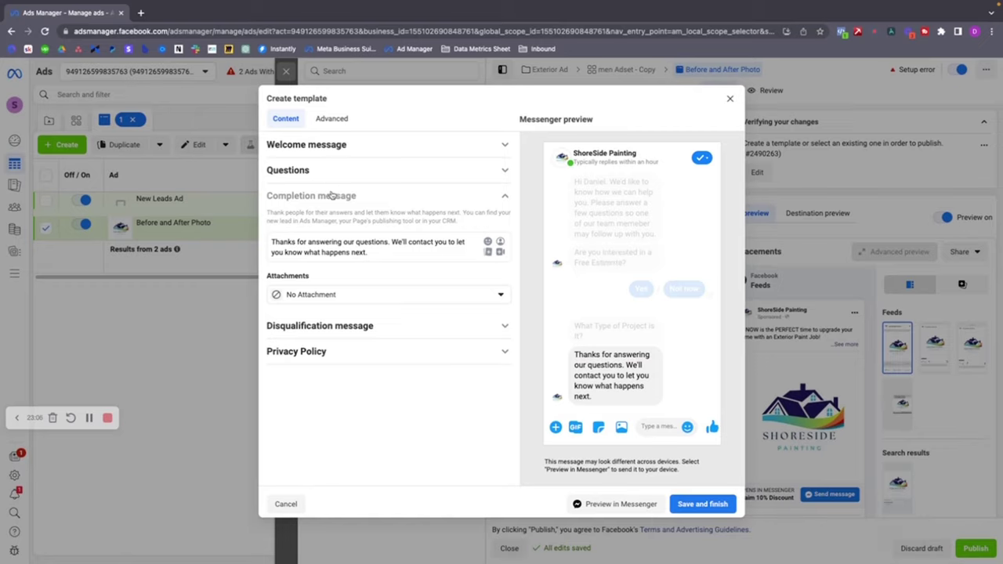
{"action": "left_click", "coordinate": [408, 174]}
{"action": "scroll", "coordinate": [342, 374], "scroll_direction": "down", "scroll_amount": 5}
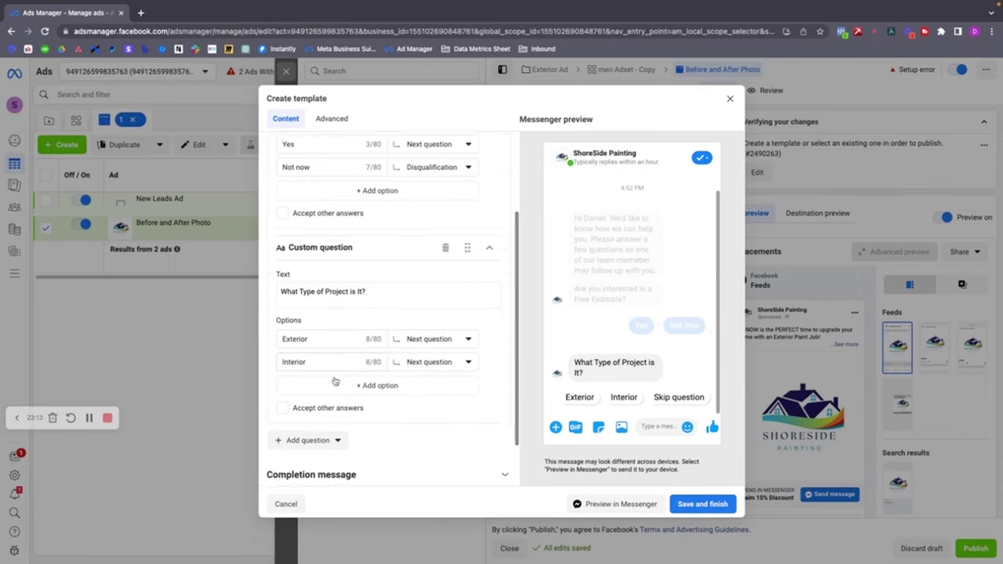
{"action": "left_click", "coordinate": [306, 393]}
{"action": "mouse_move", "coordinate": [298, 282]}
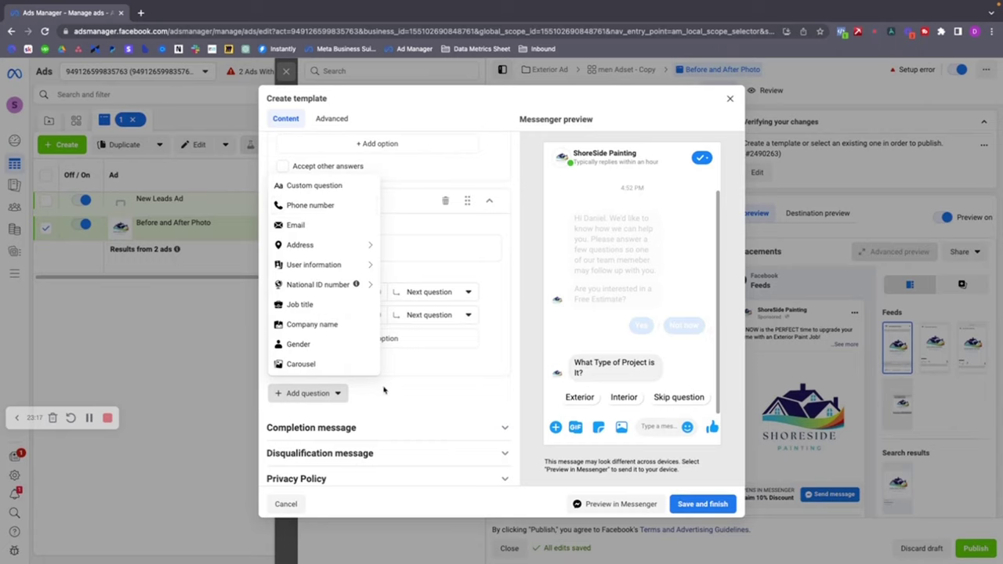
{"action": "left_click", "coordinate": [404, 404]}
Reword the template's completion message as "Thanks for answering our questions. We'll contact you very shortly!"
{"action": "left_click", "coordinate": [395, 433]}
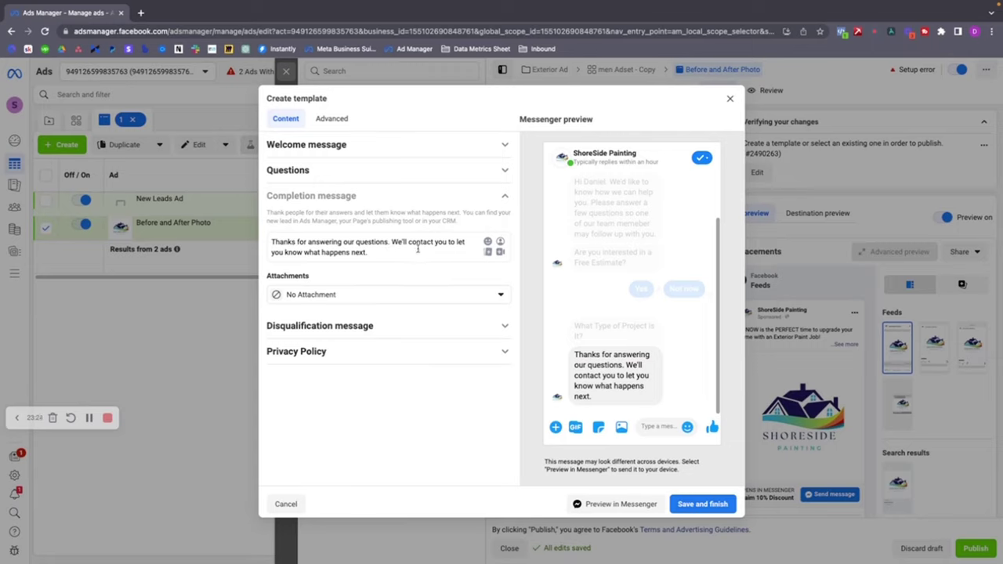
{"action": "left_click_drag", "start_coordinate": [392, 256], "coordinate": [440, 240]}
{"action": "type", "text": "ou sho"}
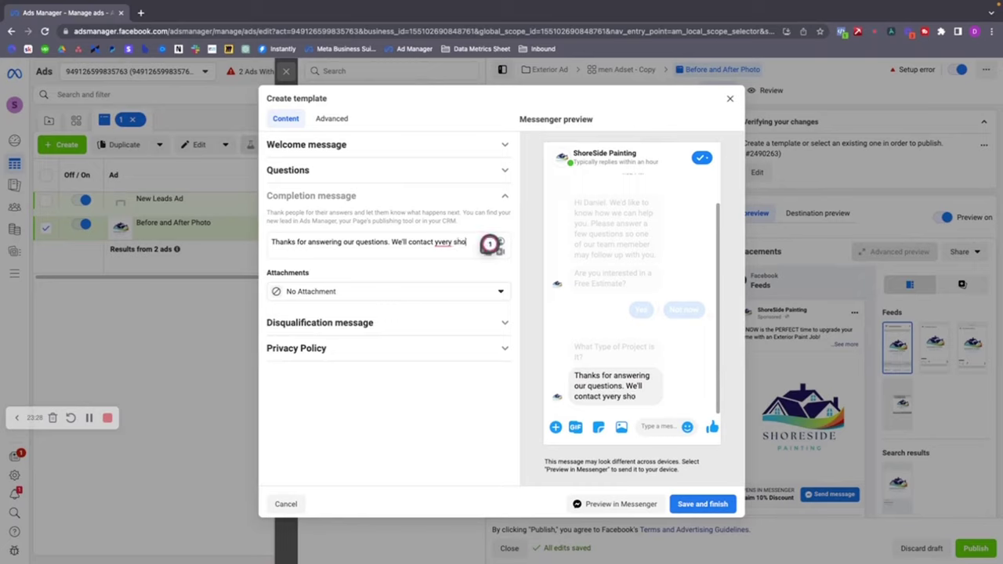
{"action": "key", "text": "BackSpace"}
{"action": "key", "text": "BackSpace"}
{"action": "key", "text": "BackSpace"}
{"action": "key", "text": "BackSpace"}
{"action": "key", "text": "BackSpace"}
{"action": "key", "text": "BackSpace"}
{"action": "key", "text": "BackSpace"}
{"action": "type", "text": "yve"}
{"action": "key", "text": "BackSpace"}
{"action": "key", "text": "BackSpace"}
{"action": "key", "text": "BackSpace"}
{"action": "key", "text": "BackSpace"}
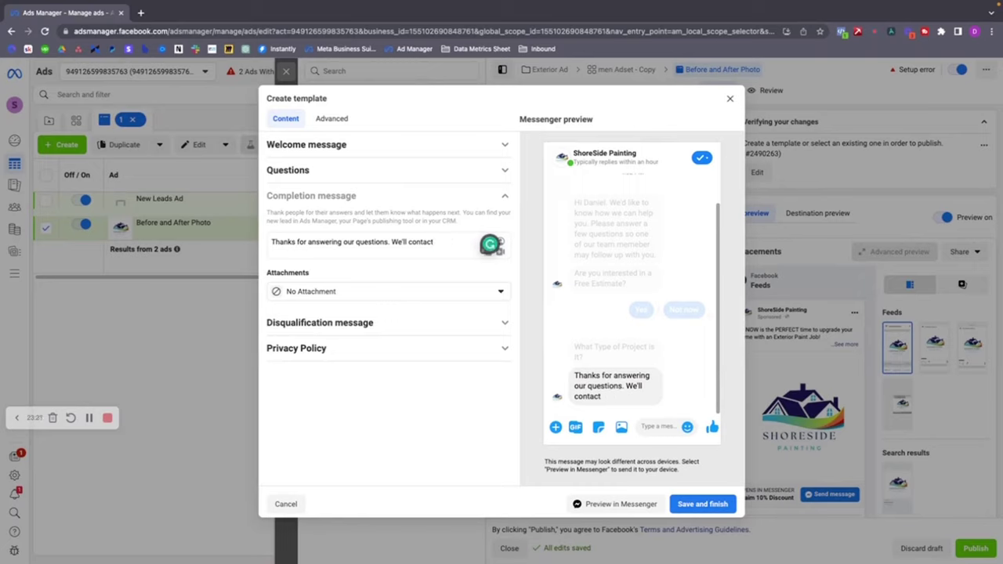
{"action": "type", "text": "you very shortly!"}
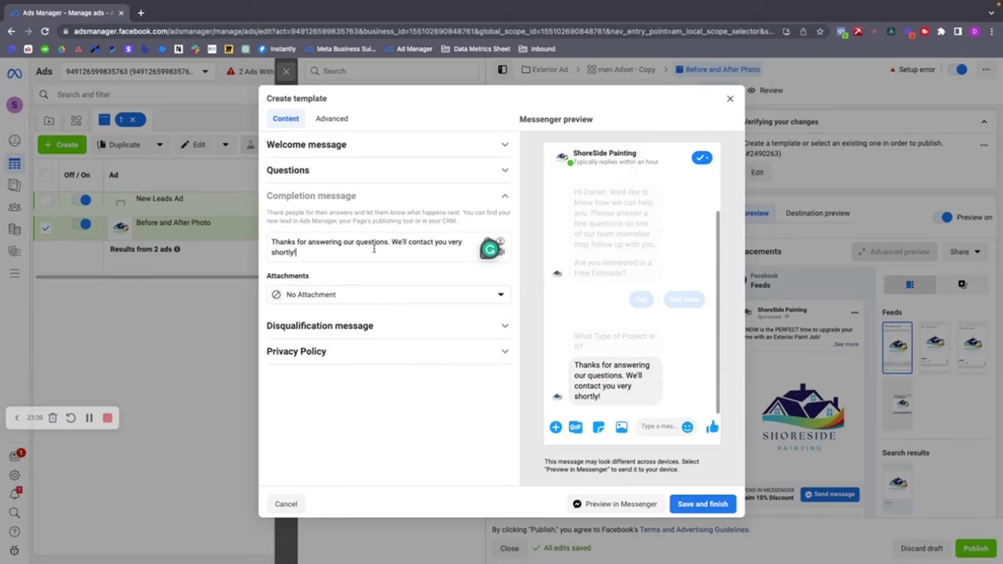
Reword the disqualification message as "Thanks for your interest, but we don't provide exterior painting services"
{"action": "left_click", "coordinate": [389, 323]}
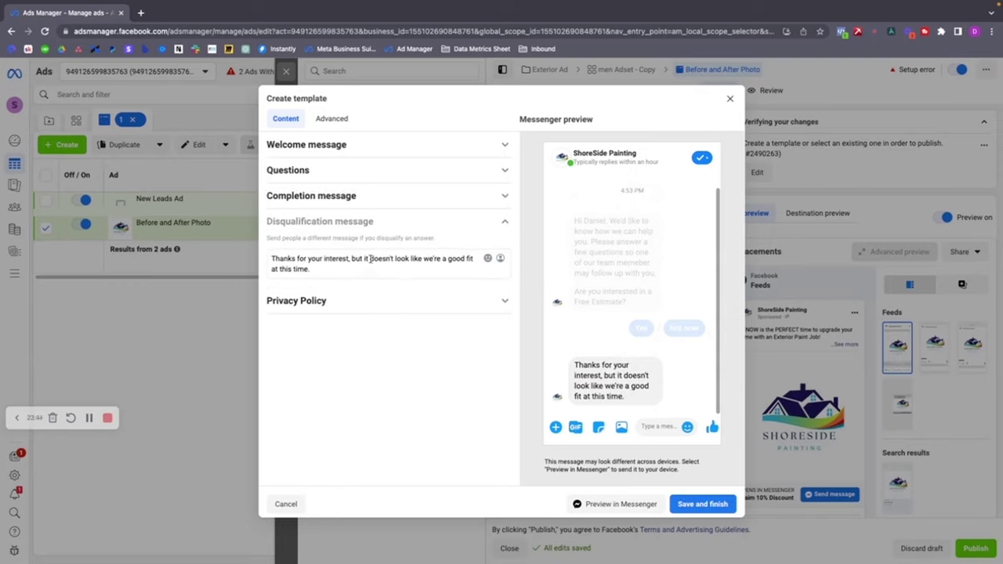
{"action": "left_click_drag", "start_coordinate": [371, 258], "coordinate": [382, 277]}
{"action": "key", "text": "BackSpace"}
{"action": "key", "text": "BackSpace"}
{"action": "key", "text": "BackSpace"}
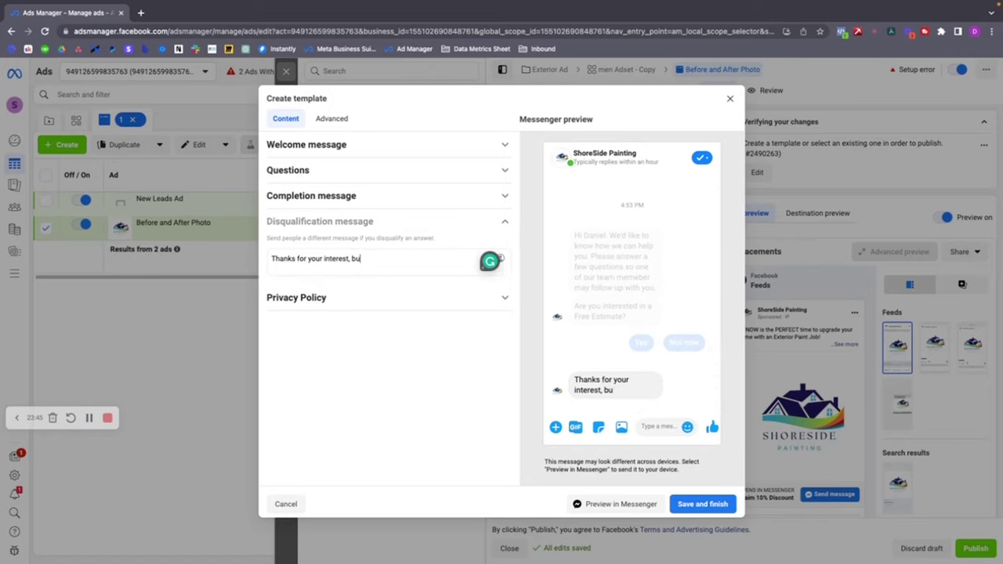
{"action": "type", "text": "we d"}
{"action": "key", "text": "BackSpace"}
{"action": "key", "text": "BackSpace"}
{"action": "key", "text": "BackSpace"}
{"action": "key", "text": "BackSpace"}
{"action": "type", "text": "we don't provide exter"}
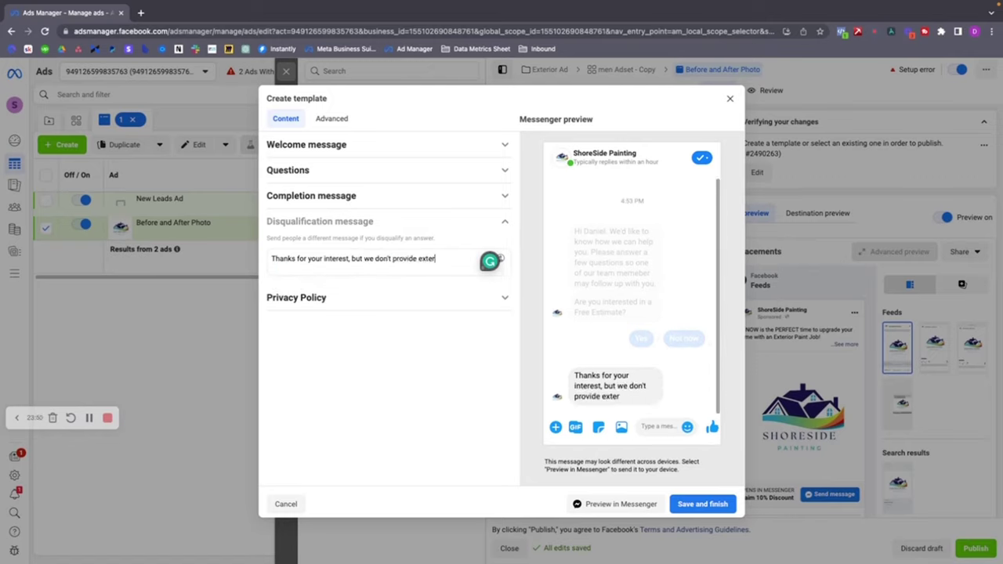
{"action": "type", "text": "ior painting services"}
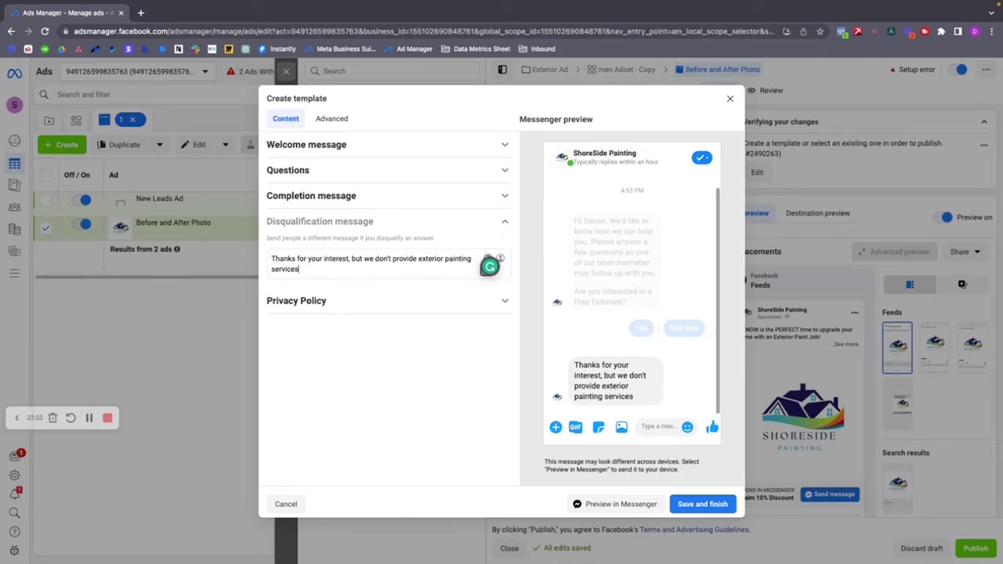
Replace the word "exterior" with "interior" in the template's disqualification message
{"action": "left_click", "coordinate": [385, 298]}
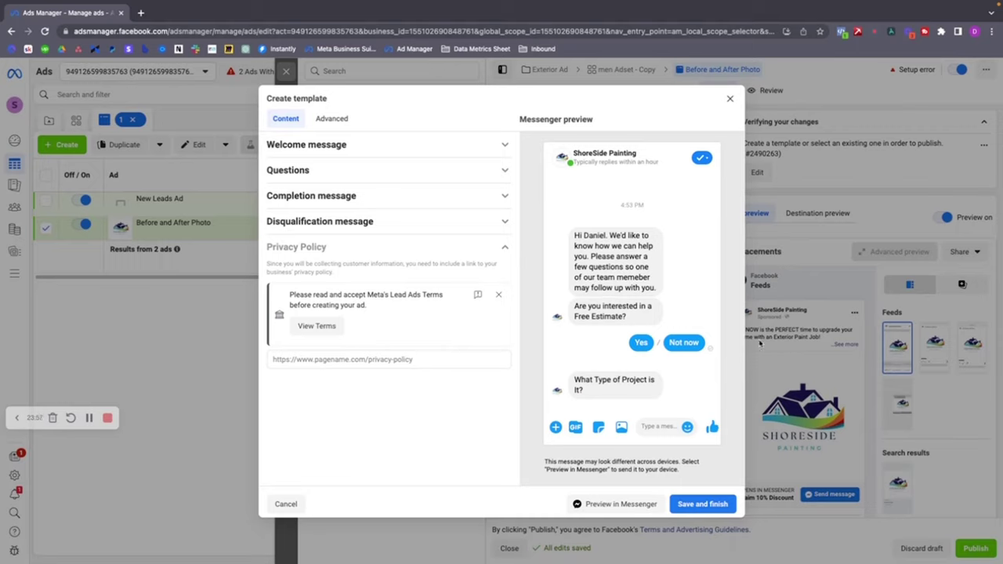
{"action": "left_click", "coordinate": [481, 223]}
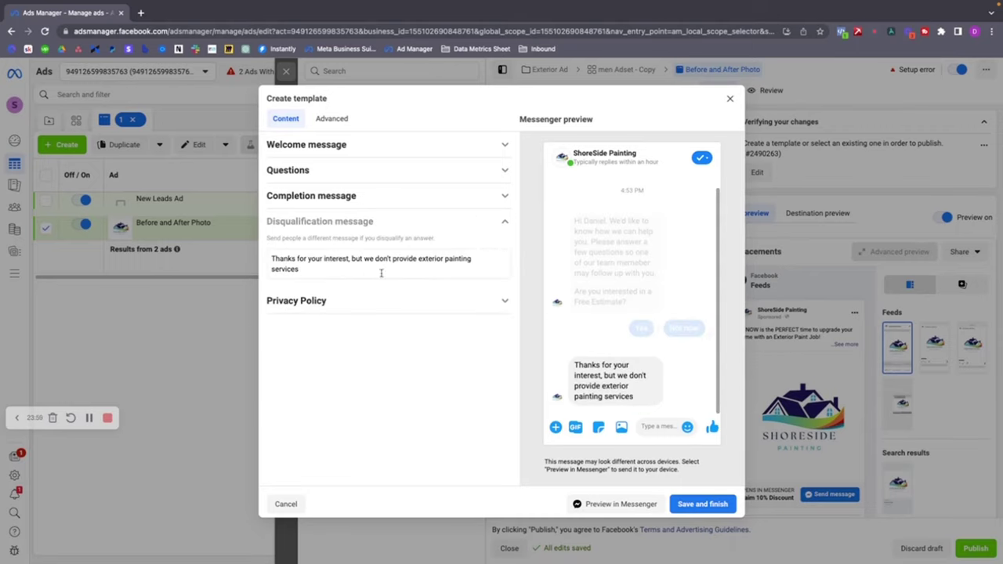
{"action": "double_click", "coordinate": [422, 261]}
{"action": "type", "text": "itne"}
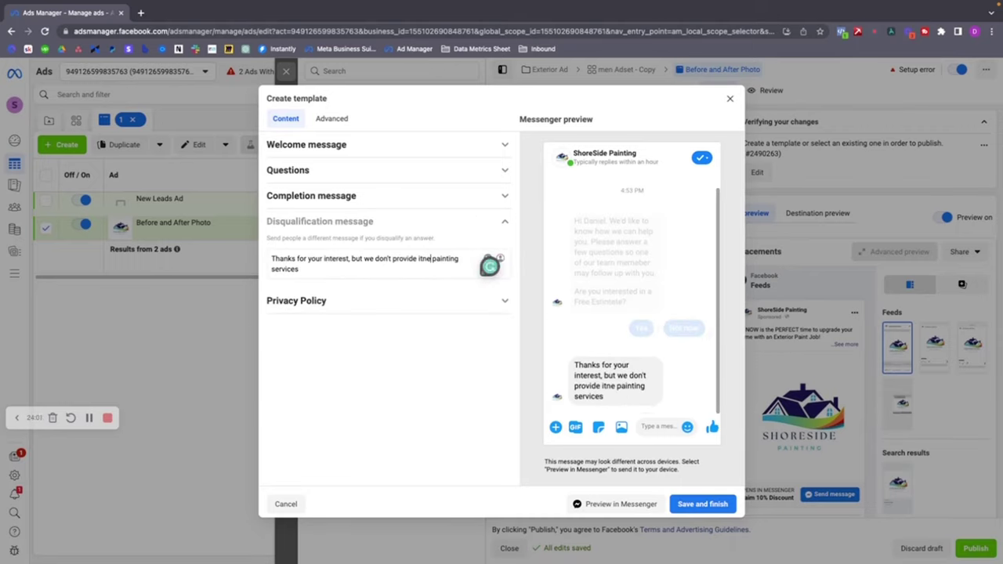
{"action": "key", "text": "BackSpace"}
{"action": "key", "text": "BackSpace"}
{"action": "key", "text": "BackSpace"}
{"action": "key", "text": "BackSpace"}
{"action": "type", "text": "interior"}
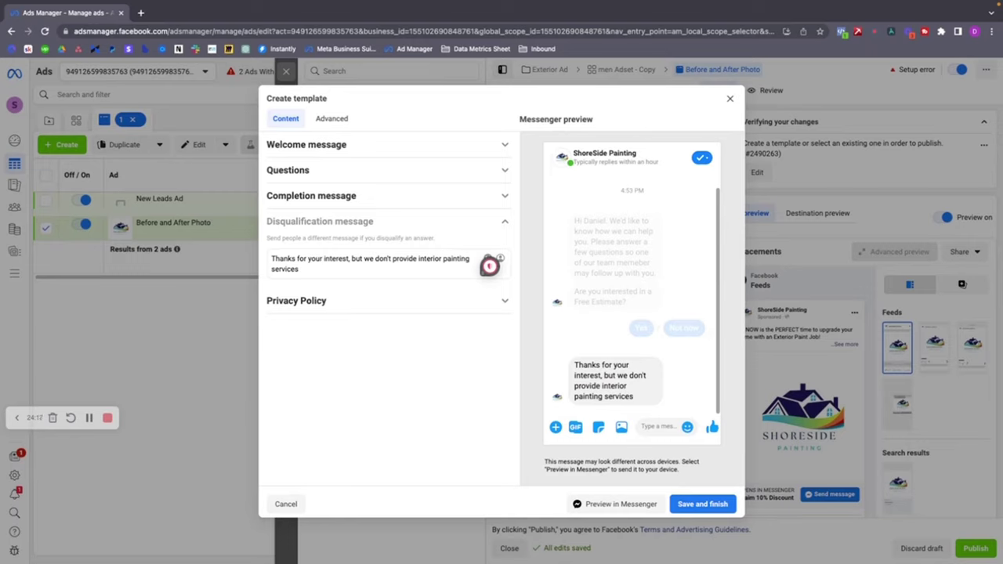
Check the template's privacy policy link field and discard the message template
{"action": "left_click", "coordinate": [496, 306]}
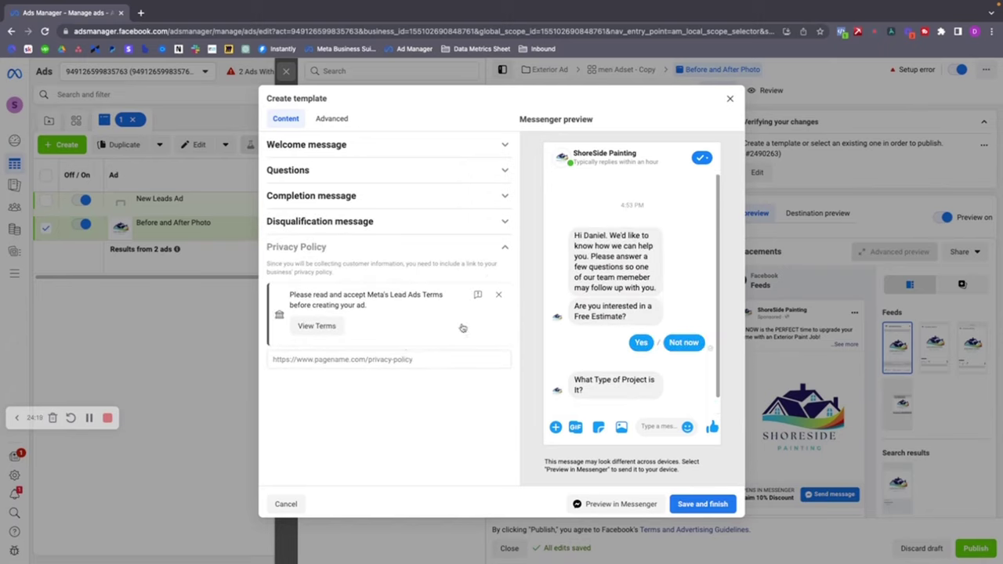
{"action": "left_click", "coordinate": [392, 360]}
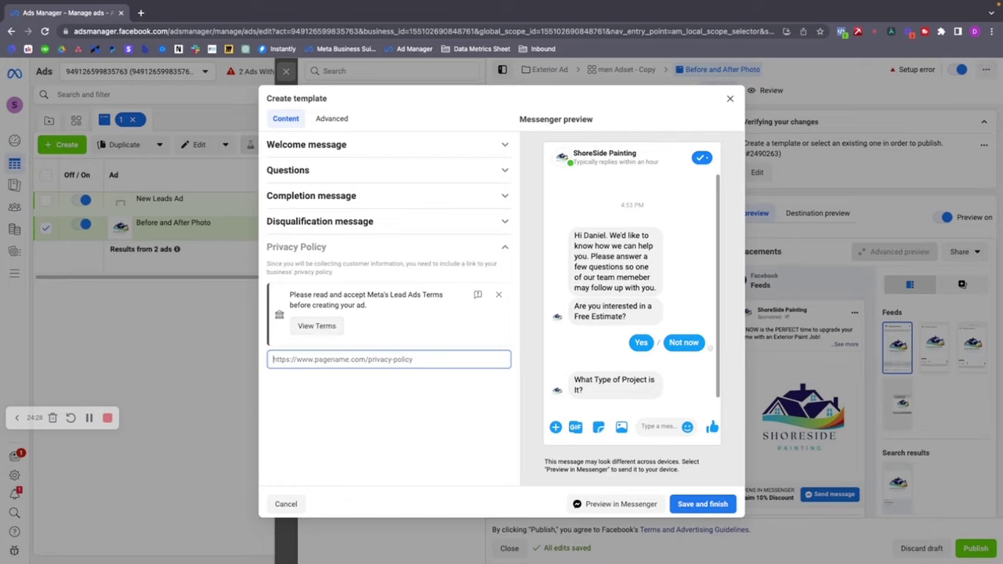
{"action": "left_click", "coordinate": [729, 98]}
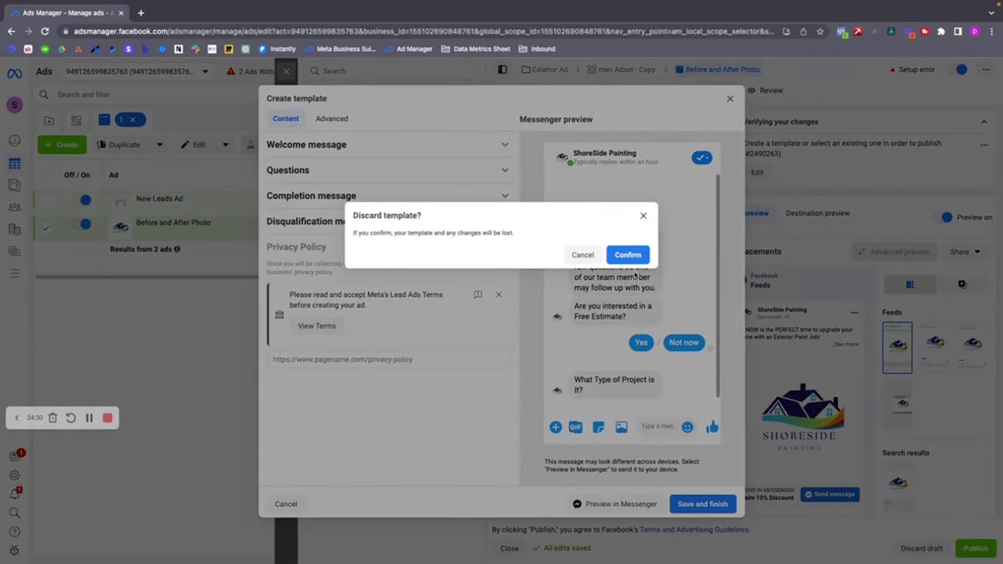
{"action": "left_click", "coordinate": [628, 255]}
Look over the ad's remaining sections and review the Exterior Ad campaign's objective, A/B test and budget settings
{"action": "scroll", "coordinate": [551, 229], "scroll_direction": "down", "scroll_amount": 4}
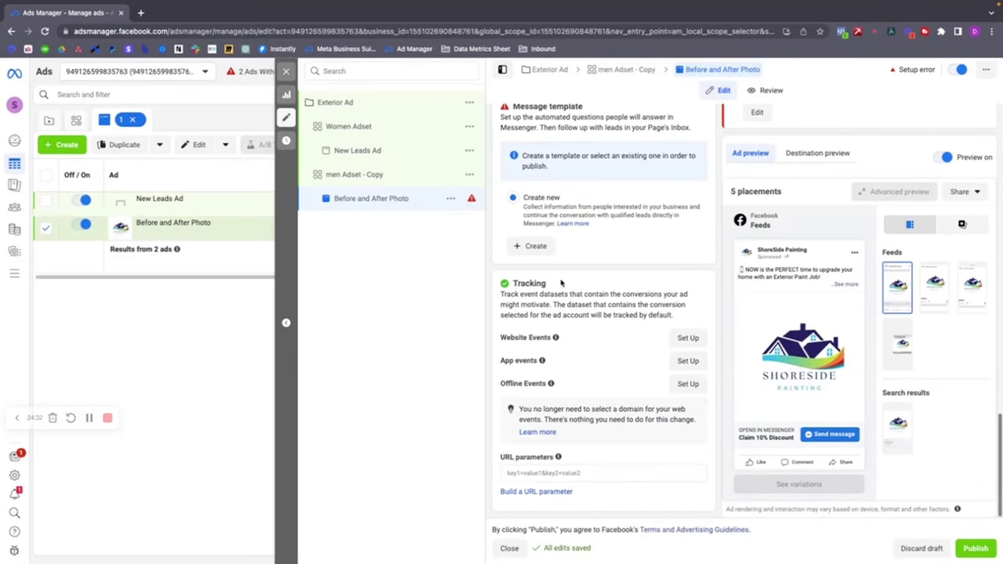
{"action": "scroll", "coordinate": [551, 231], "scroll_direction": "up", "scroll_amount": 6}
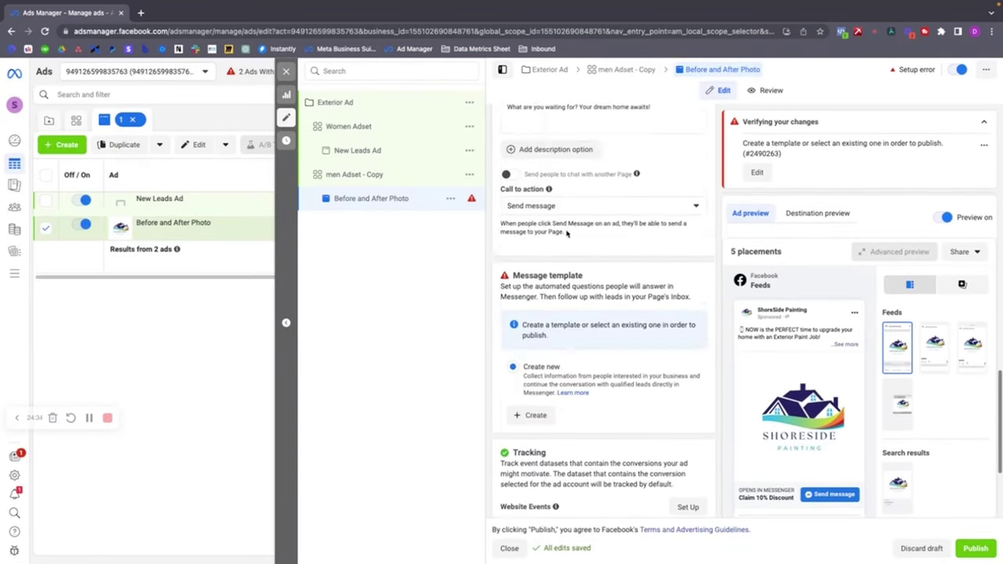
{"action": "left_click", "coordinate": [386, 113]}
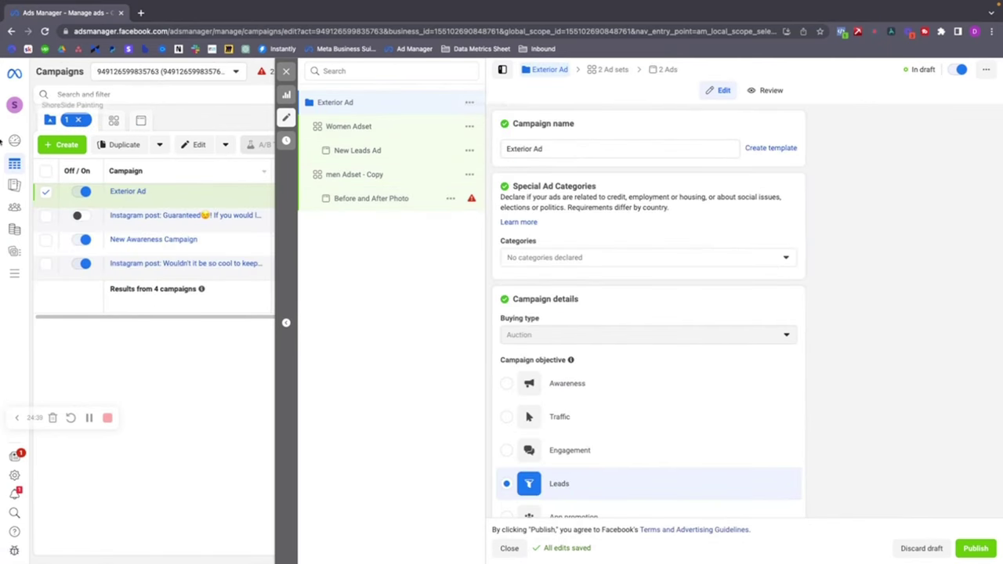
{"action": "scroll", "coordinate": [626, 313], "scroll_direction": "down", "scroll_amount": 3}
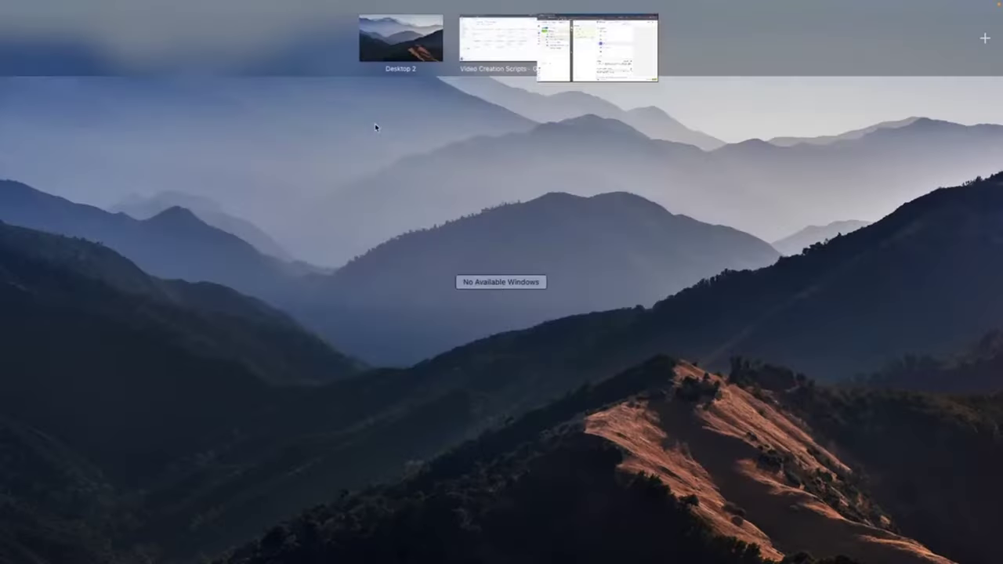
{"action": "key", "text": "ctrl+Up"}
{"action": "key", "text": "Escape"}
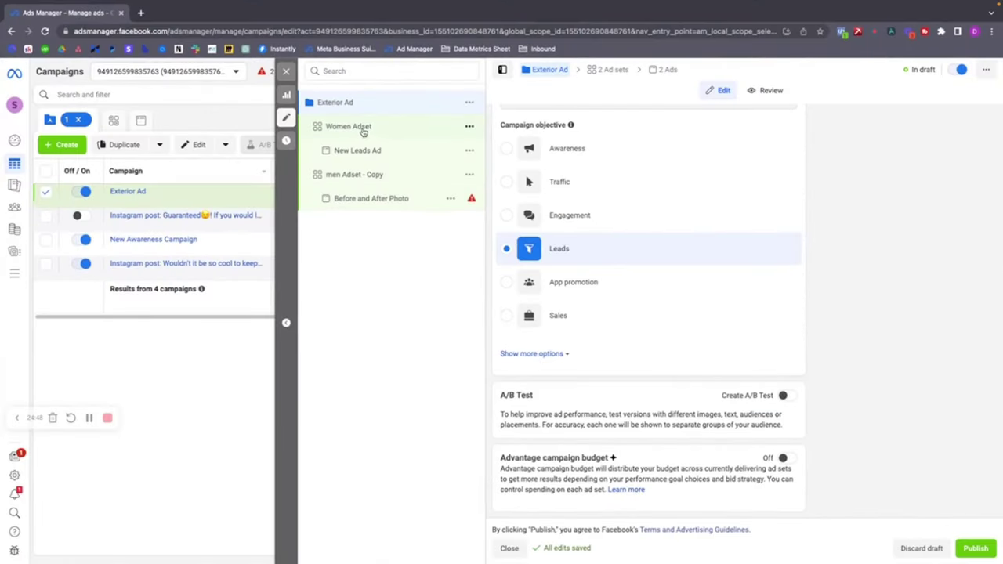
Review the Women Adset's conversion location, daily budget, schedule and audience settings
{"action": "left_click", "coordinate": [362, 128]}
{"action": "scroll", "coordinate": [497, 210], "scroll_direction": "down", "scroll_amount": 2}
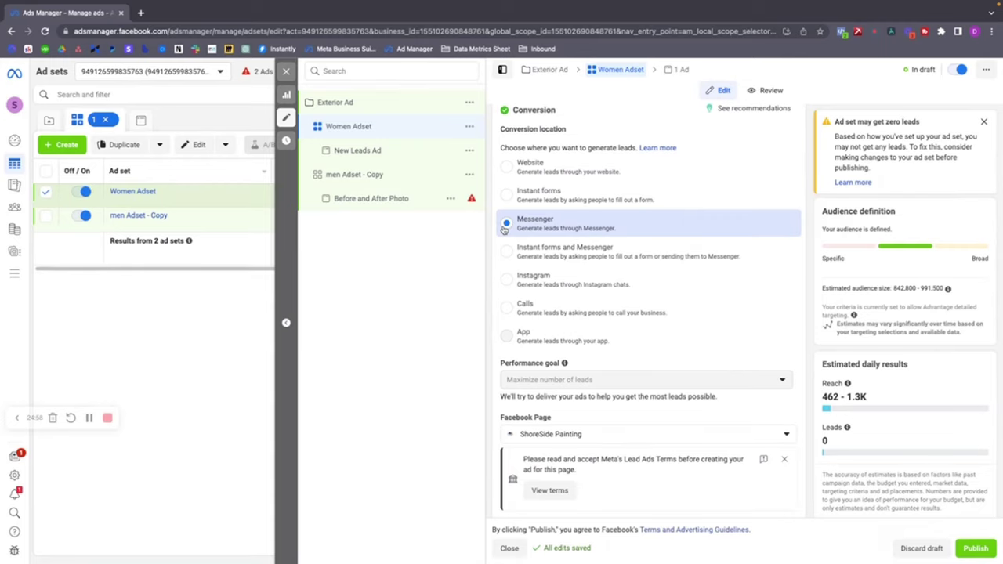
{"action": "scroll", "coordinate": [679, 258], "scroll_direction": "down", "scroll_amount": 2}
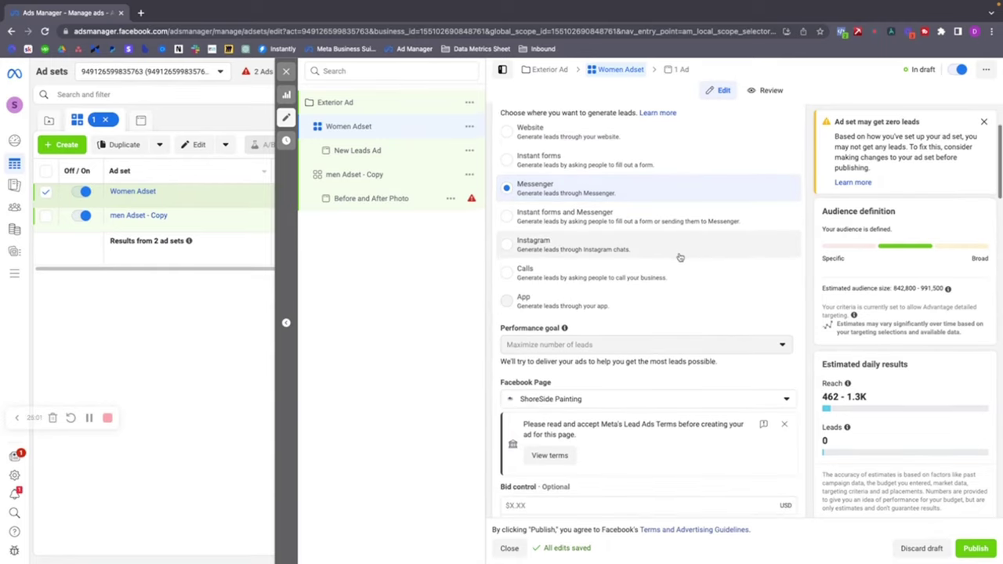
{"action": "scroll", "coordinate": [676, 255], "scroll_direction": "down", "scroll_amount": 2}
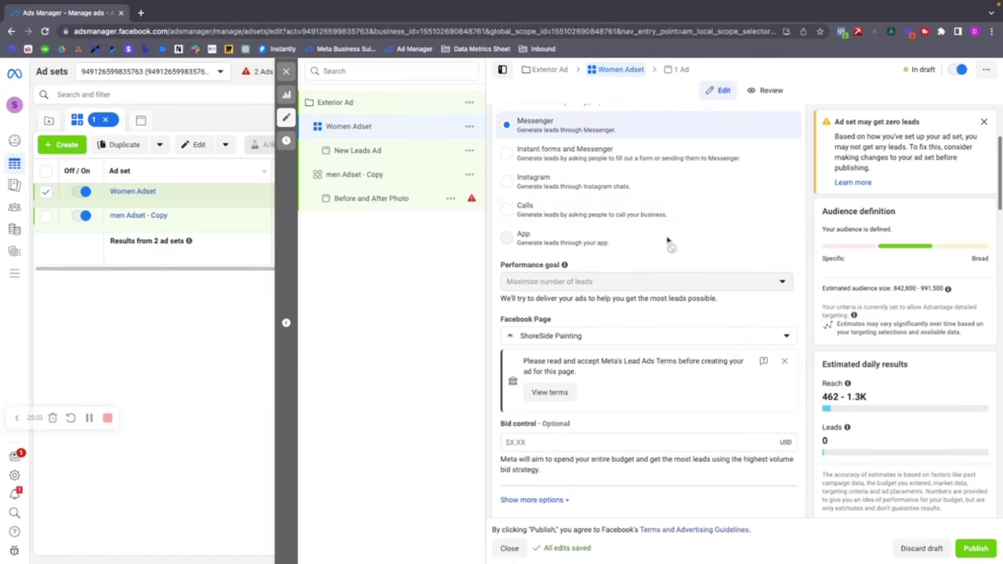
{"action": "scroll", "coordinate": [635, 223], "scroll_direction": "down", "scroll_amount": 3}
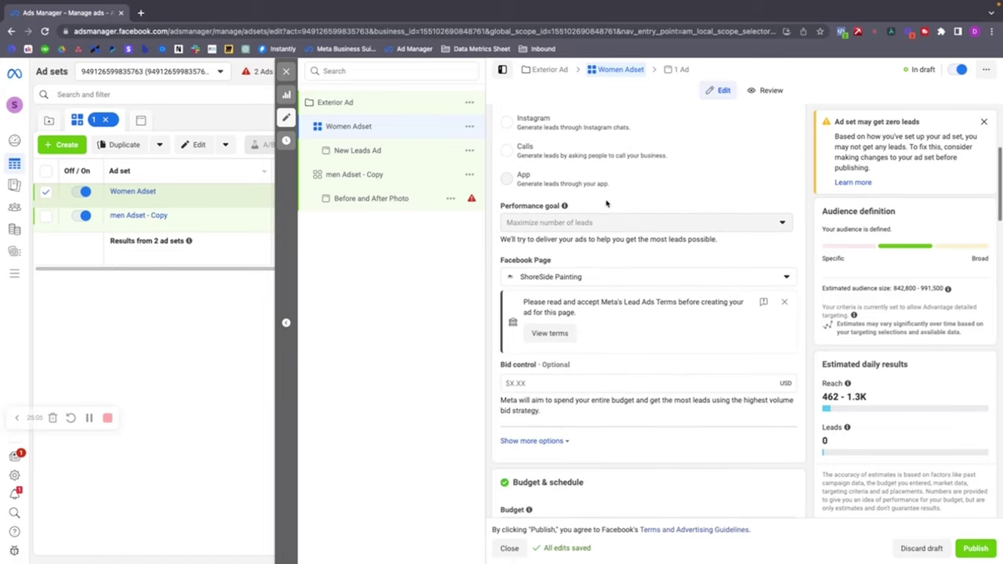
{"action": "scroll", "coordinate": [601, 204], "scroll_direction": "down", "scroll_amount": 10}
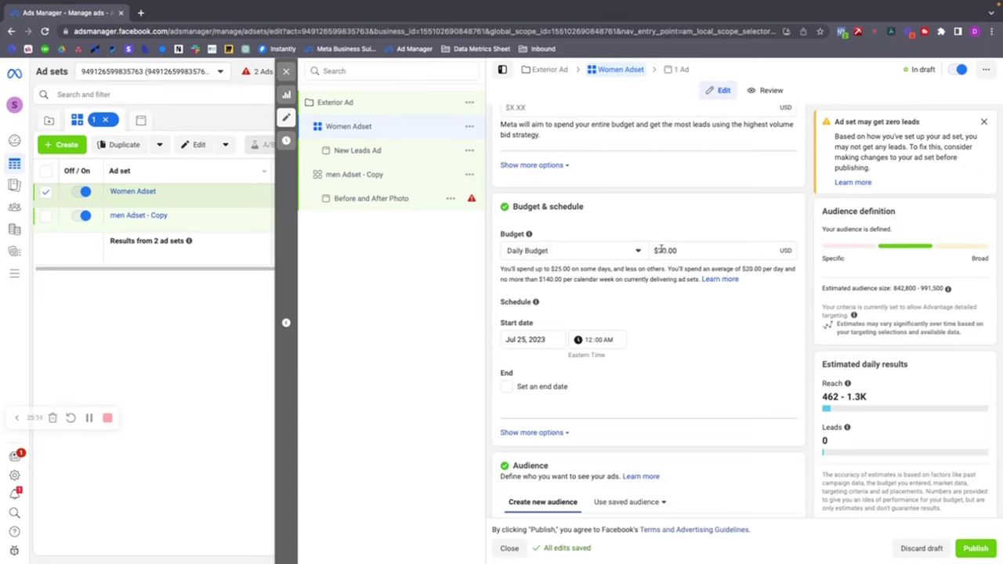
{"action": "scroll", "coordinate": [657, 251], "scroll_direction": "down", "scroll_amount": 1}
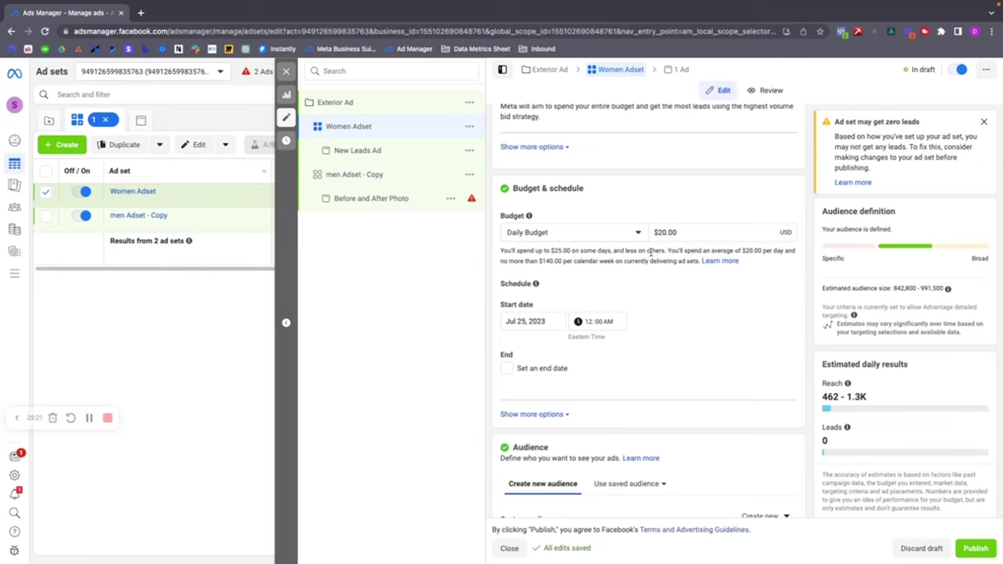
{"action": "scroll", "coordinate": [653, 251], "scroll_direction": "down", "scroll_amount": 5}
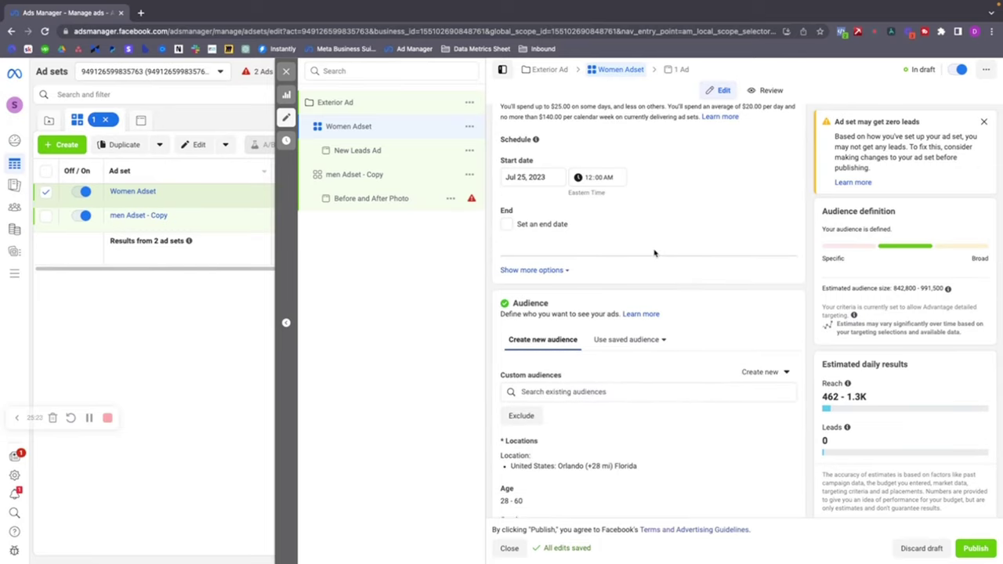
{"action": "scroll", "coordinate": [653, 254], "scroll_direction": "up", "scroll_amount": 5}
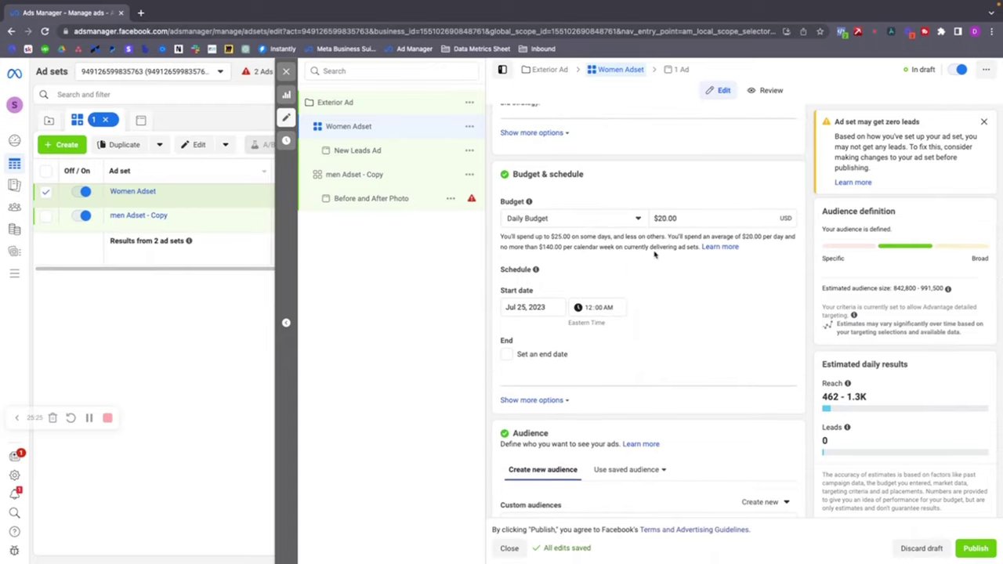
{"action": "scroll", "coordinate": [657, 251], "scroll_direction": "down", "scroll_amount": 10}
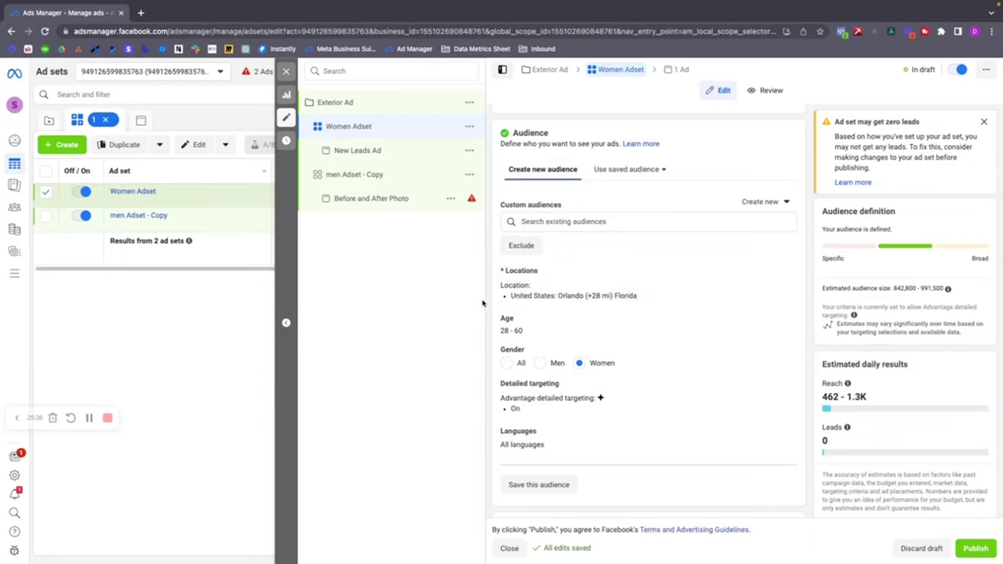
Review the Women Adset's Orlando location targeting, age, gender and language settings and its manual placements
{"action": "left_click", "coordinate": [780, 273]}
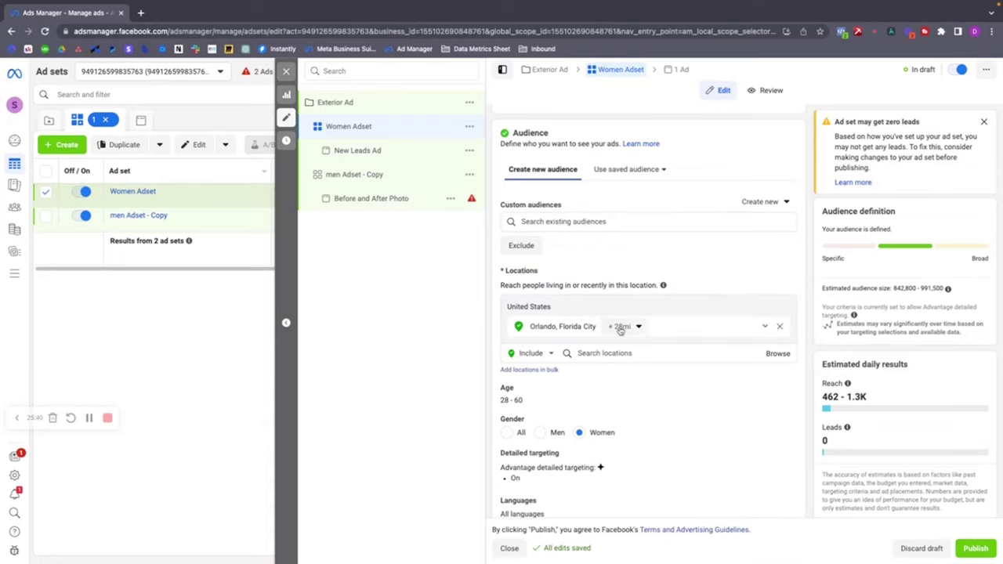
{"action": "scroll", "coordinate": [633, 329], "scroll_direction": "down", "scroll_amount": 1}
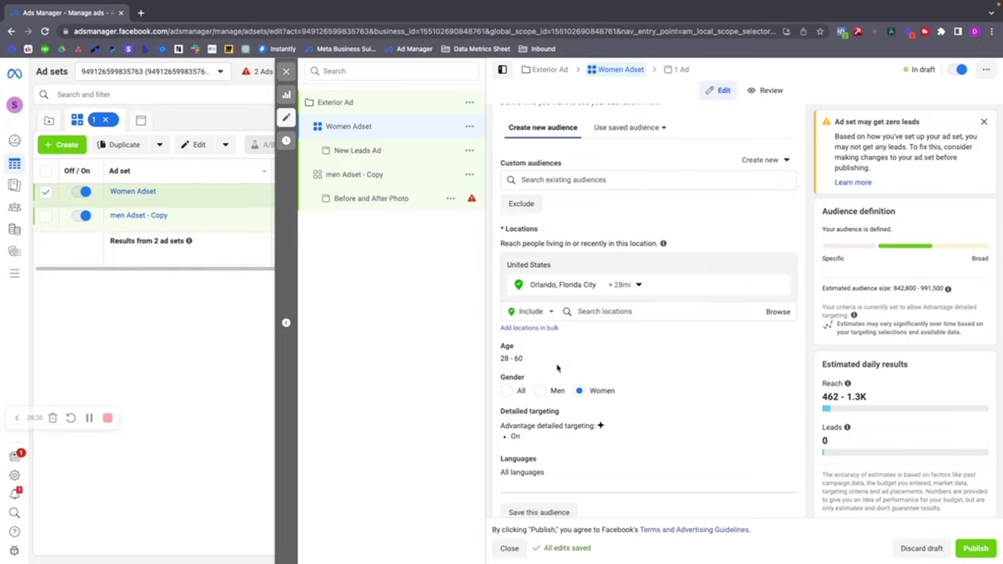
{"action": "scroll", "coordinate": [547, 380], "scroll_direction": "down", "scroll_amount": 2}
{"action": "scroll", "coordinate": [547, 380], "scroll_direction": "down", "scroll_amount": 1}
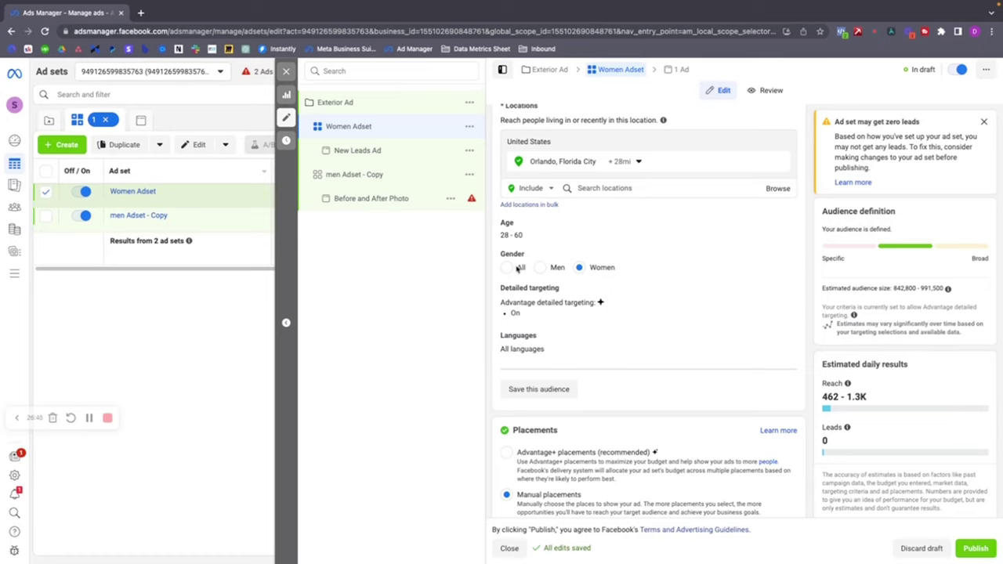
{"action": "scroll", "coordinate": [548, 271], "scroll_direction": "down", "scroll_amount": 5}
{"action": "scroll", "coordinate": [568, 271], "scroll_direction": "down", "scroll_amount": 4}
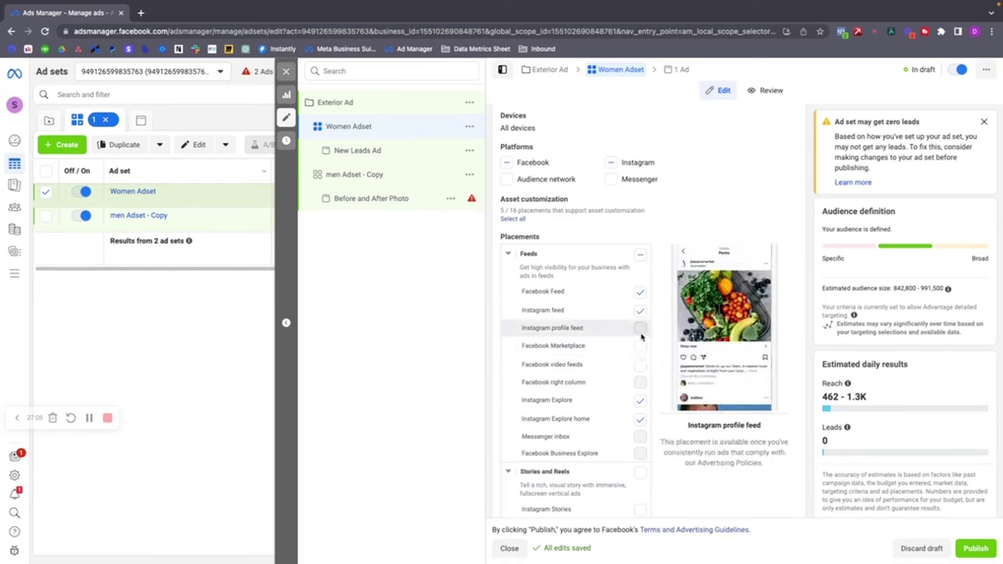
{"action": "scroll", "coordinate": [640, 368], "scroll_direction": "down", "scroll_amount": 3}
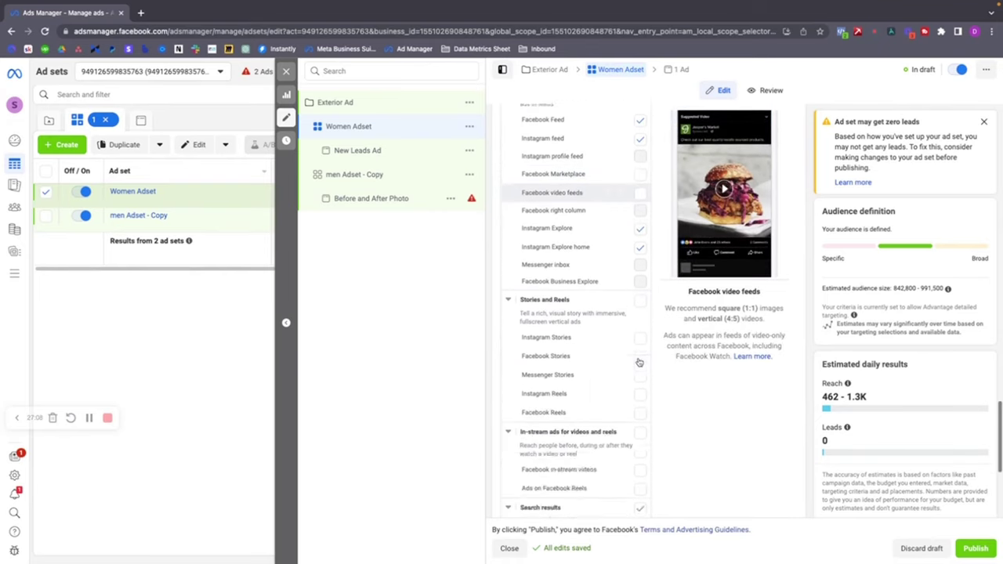
Look over the New Leads Ad, then examine the Before and After Photo ad's media and Advantage+ creative settings
{"action": "left_click", "coordinate": [383, 151]}
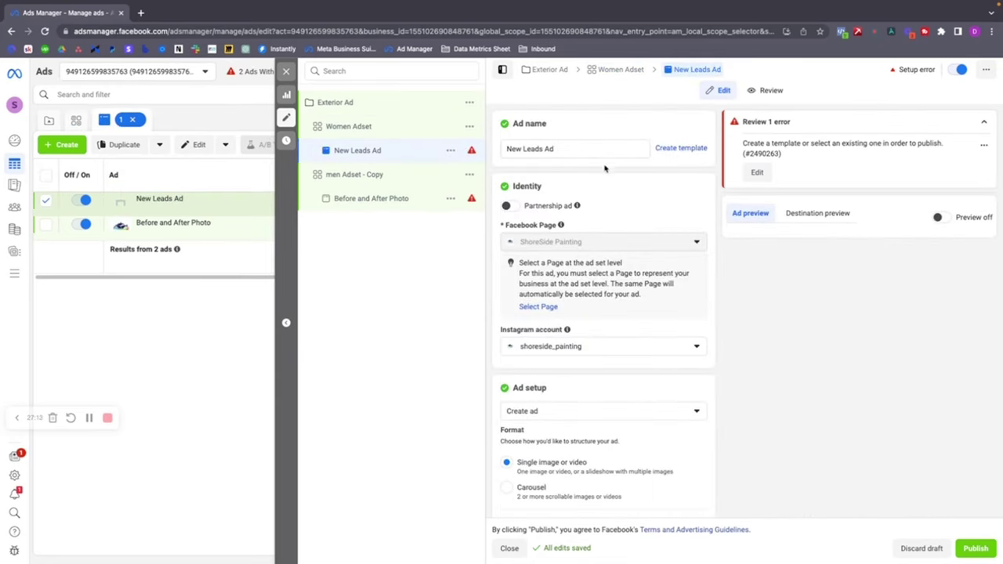
{"action": "scroll", "coordinate": [607, 165], "scroll_direction": "down", "scroll_amount": 7}
{"action": "left_click", "coordinate": [372, 200]}
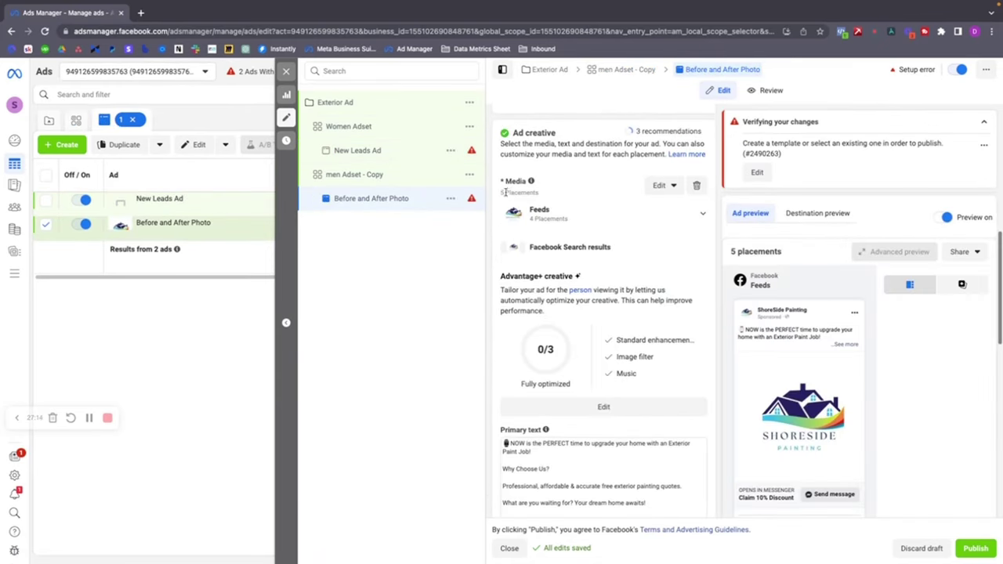
{"action": "scroll", "coordinate": [571, 163], "scroll_direction": "down", "scroll_amount": 3}
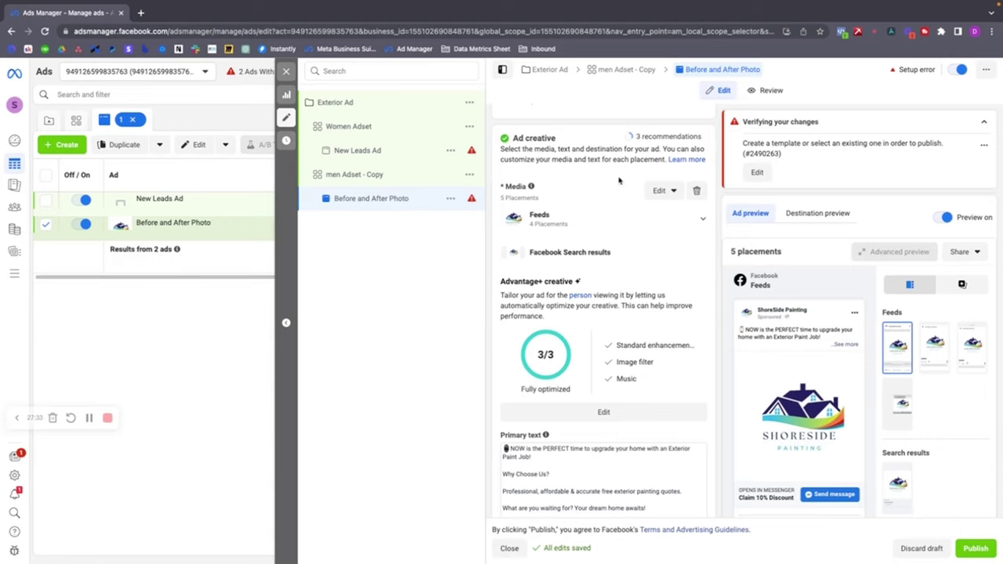
{"action": "scroll", "coordinate": [603, 198], "scroll_direction": "down", "scroll_amount": 5}
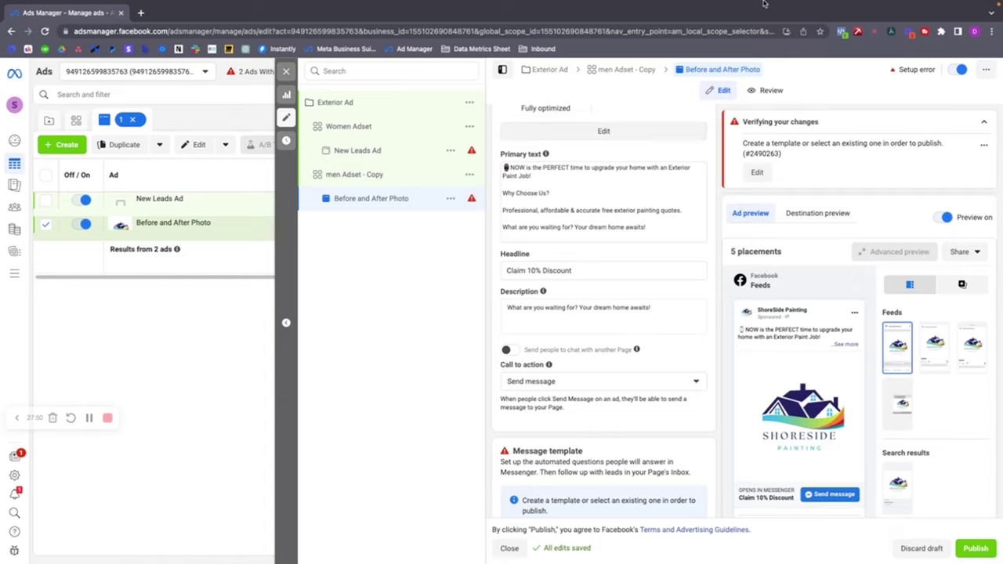
Check the Before and After Photo ad's primary text, headline and description
{"action": "mouse_move", "coordinate": [764, 5]}
{"action": "left_click", "coordinate": [666, 230]}
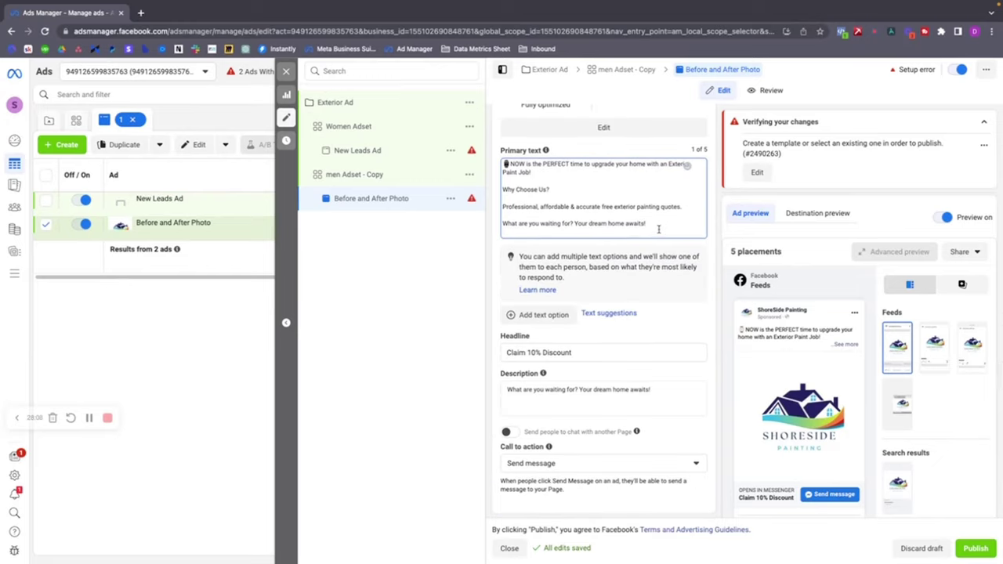
{"action": "scroll", "coordinate": [553, 203], "scroll_direction": "down", "scroll_amount": 1}
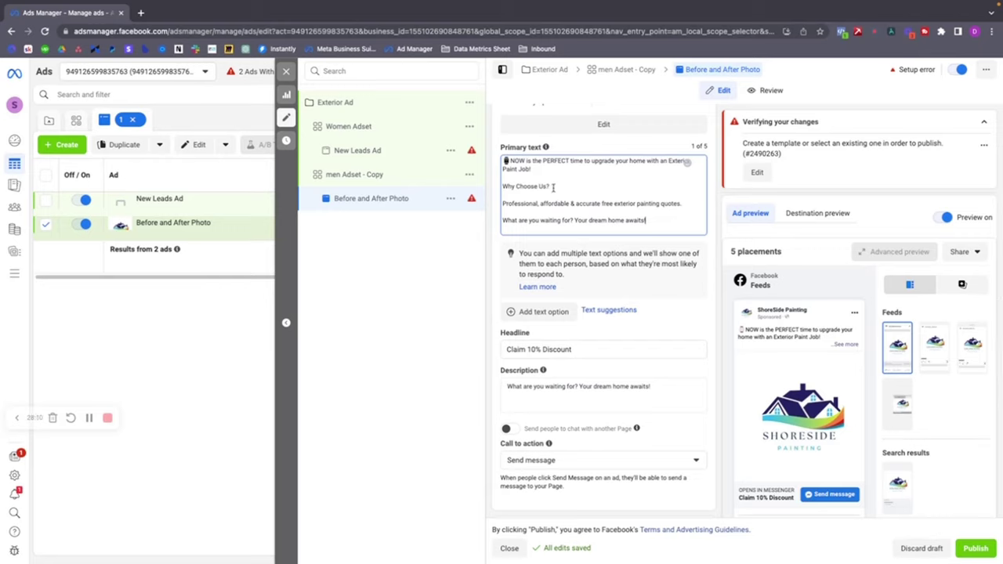
{"action": "left_click", "coordinate": [540, 350]}
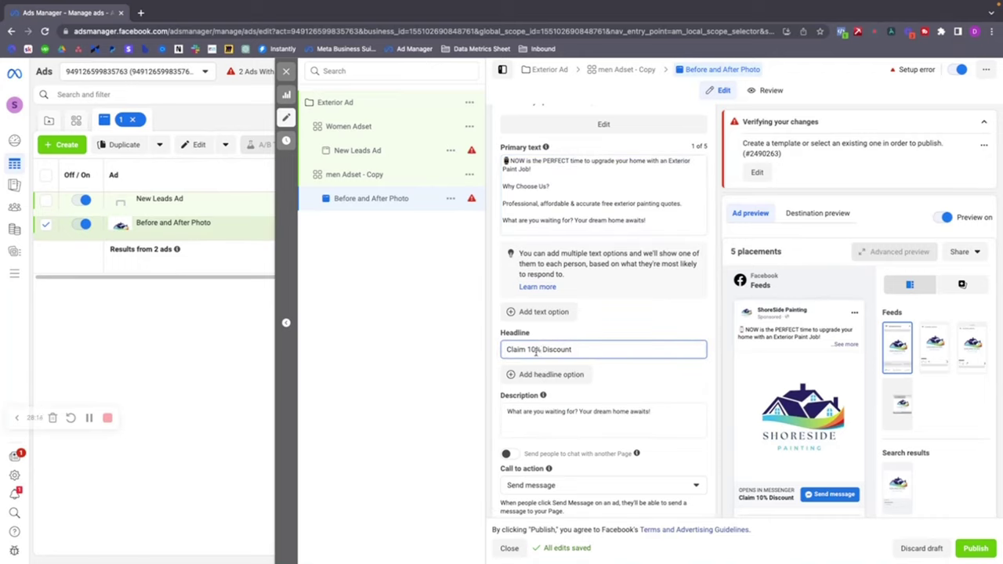
{"action": "scroll", "coordinate": [638, 384], "scroll_direction": "down", "scroll_amount": 1}
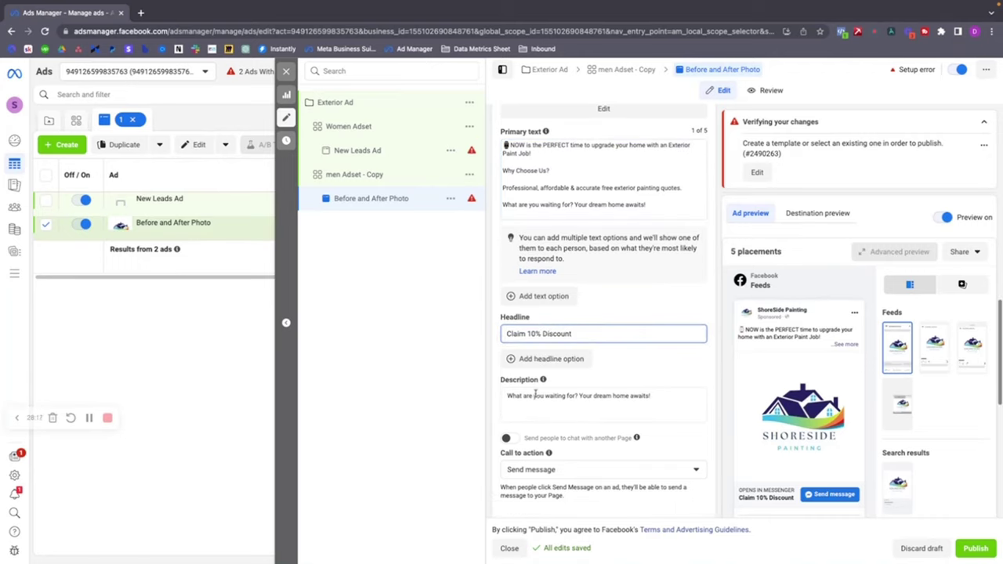
{"action": "scroll", "coordinate": [554, 398], "scroll_direction": "down", "scroll_amount": 5}
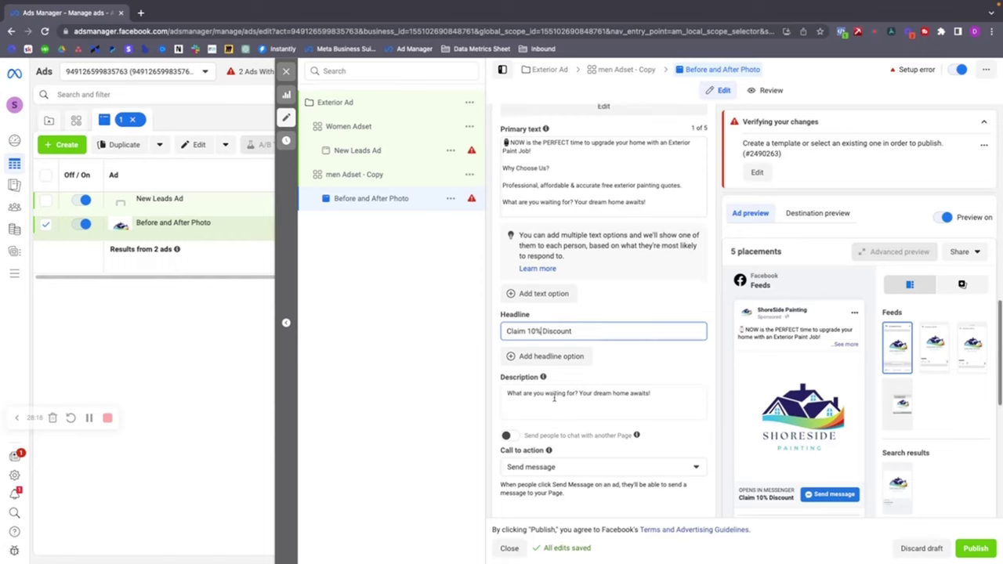
Check the ad's call-to-action options, message template section and website events tracking information
{"action": "left_click", "coordinate": [524, 255]}
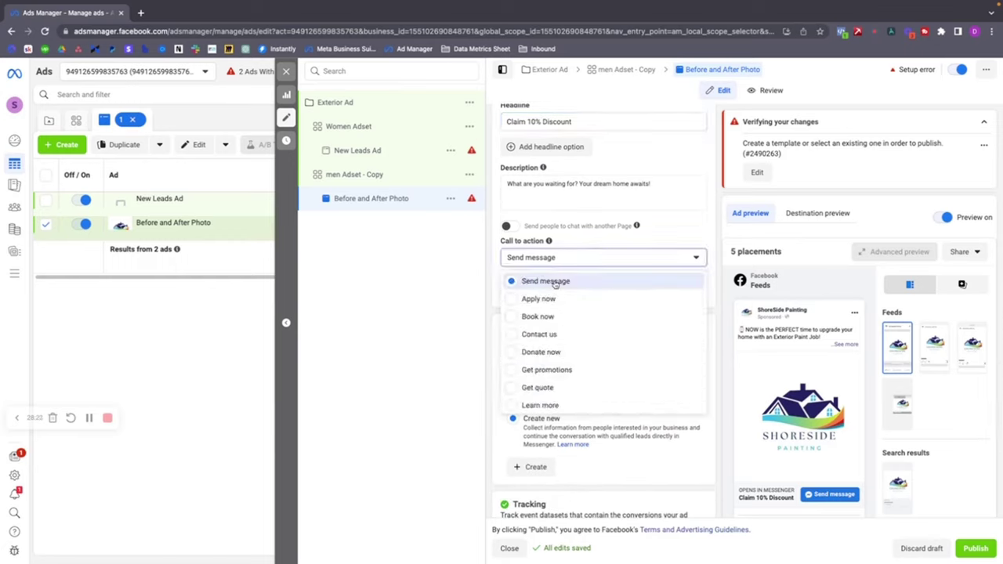
{"action": "left_click", "coordinate": [569, 257]}
{"action": "scroll", "coordinate": [567, 258], "scroll_direction": "down", "scroll_amount": 4}
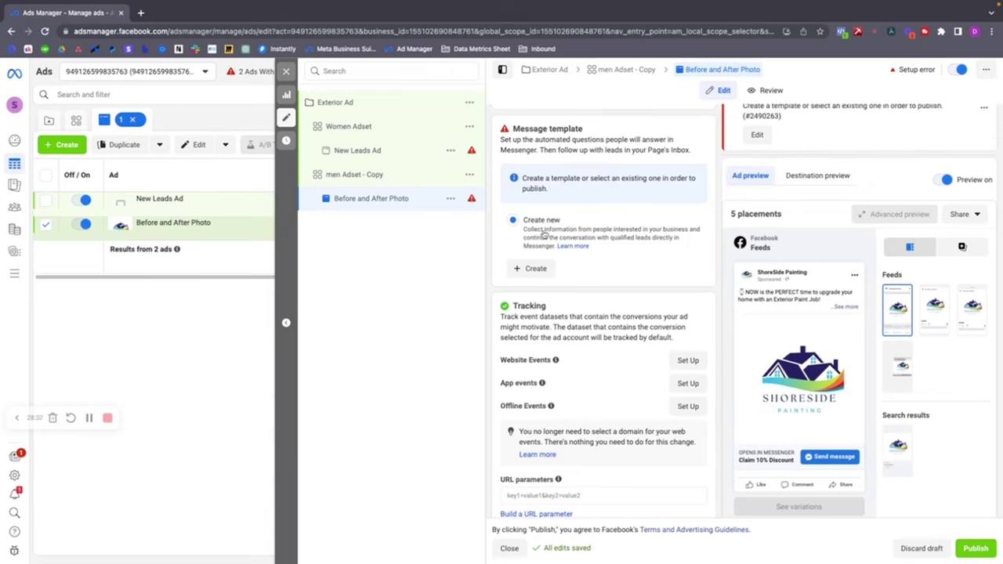
{"action": "scroll", "coordinate": [543, 235], "scroll_direction": "down", "scroll_amount": 1}
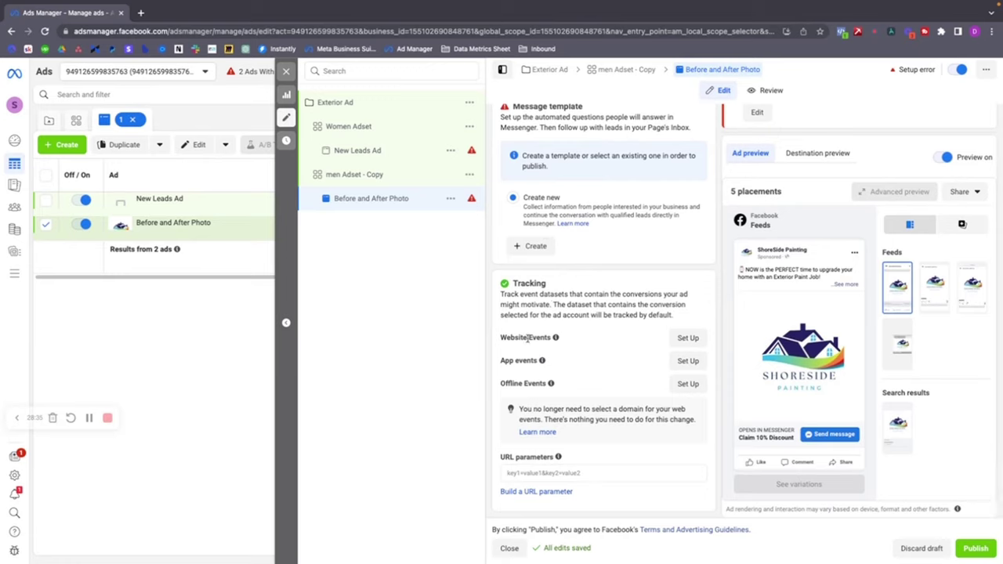
{"action": "mouse_move", "coordinate": [555, 337]}
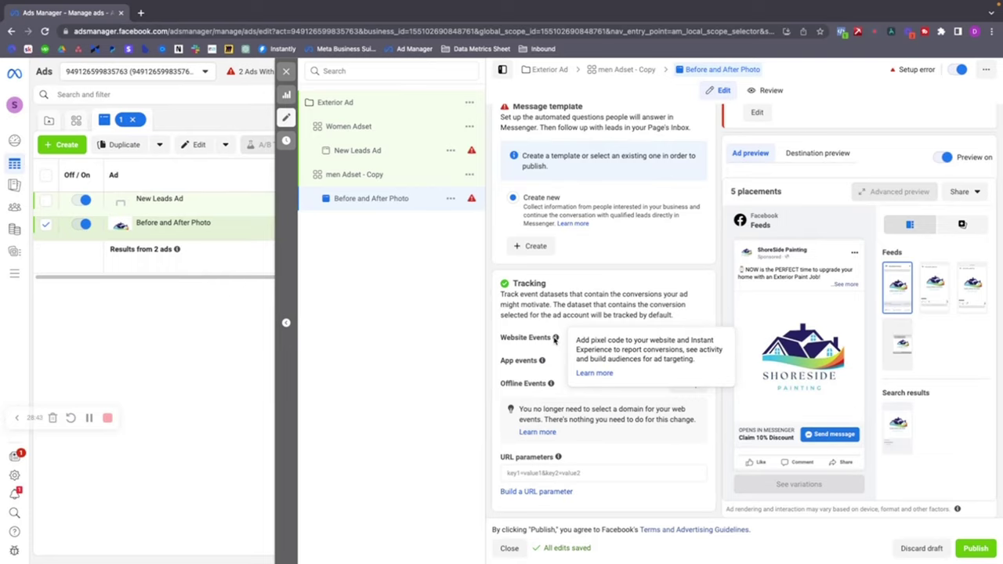
Close the ad editor without publishing the draft items and switch to another ad account
{"action": "scroll", "coordinate": [555, 338], "scroll_direction": "up", "scroll_amount": 10}
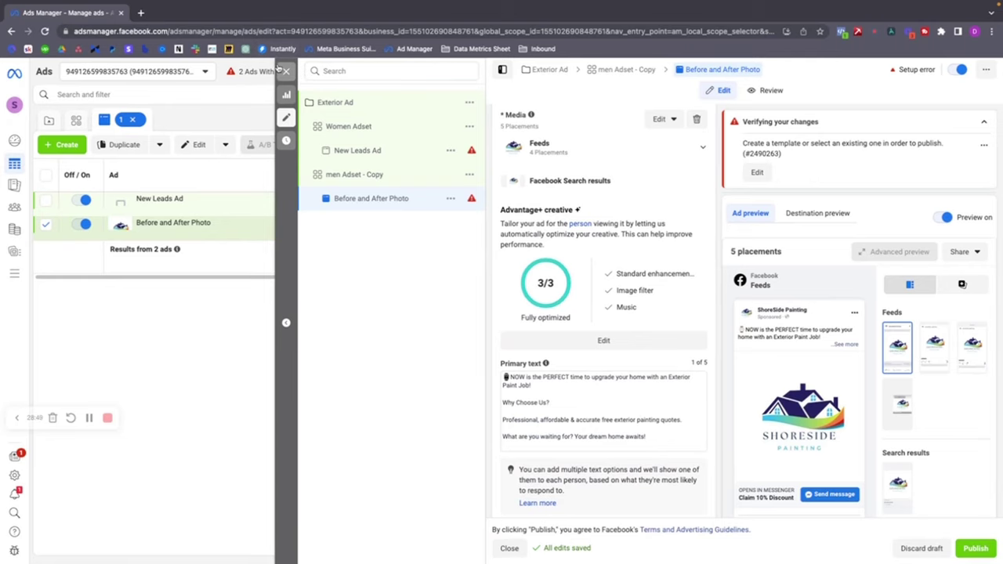
{"action": "left_click", "coordinate": [285, 71]}
{"action": "left_click", "coordinate": [530, 285]}
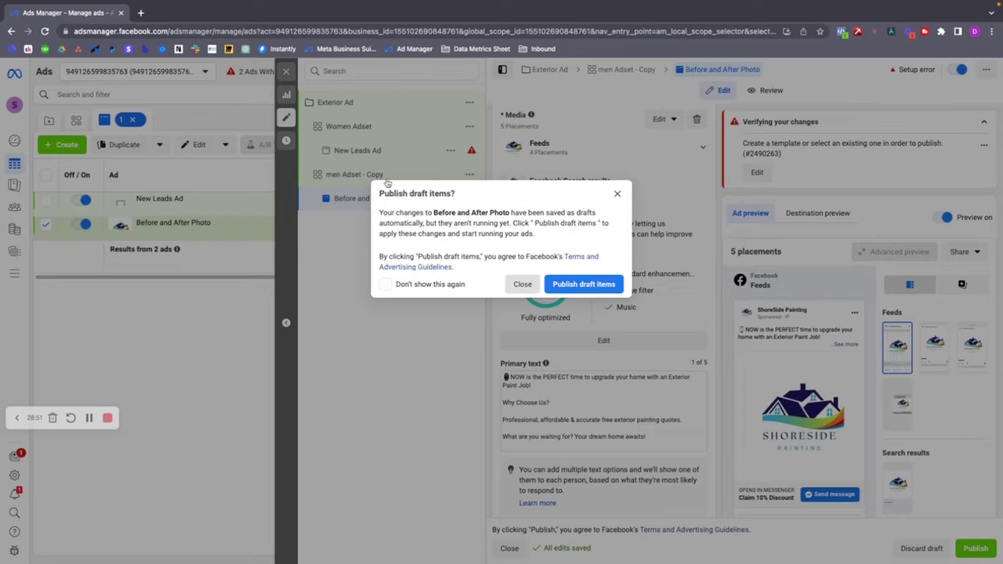
{"action": "left_click", "coordinate": [181, 72]}
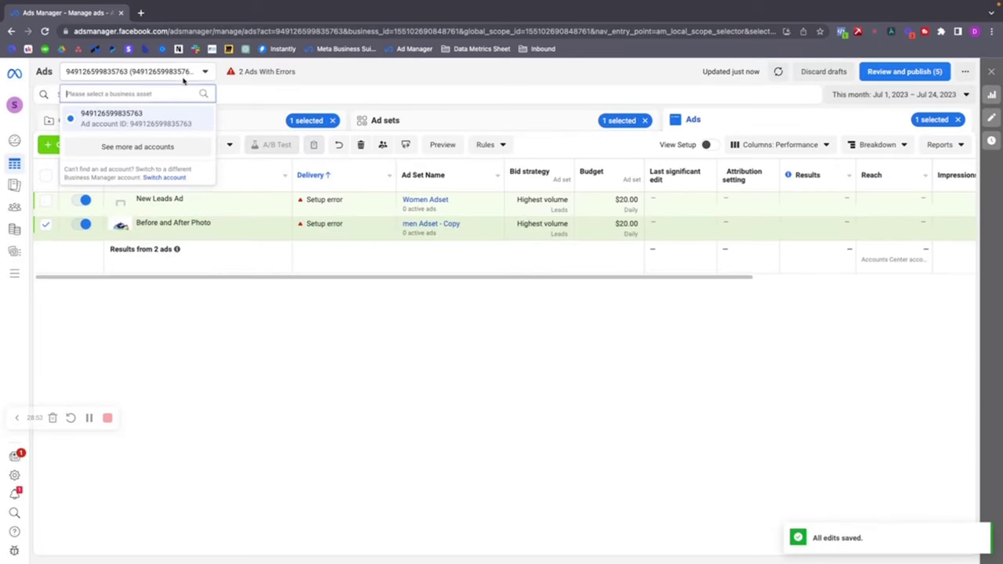
{"action": "left_click", "coordinate": [163, 150]}
{"action": "left_click", "coordinate": [110, 220]}
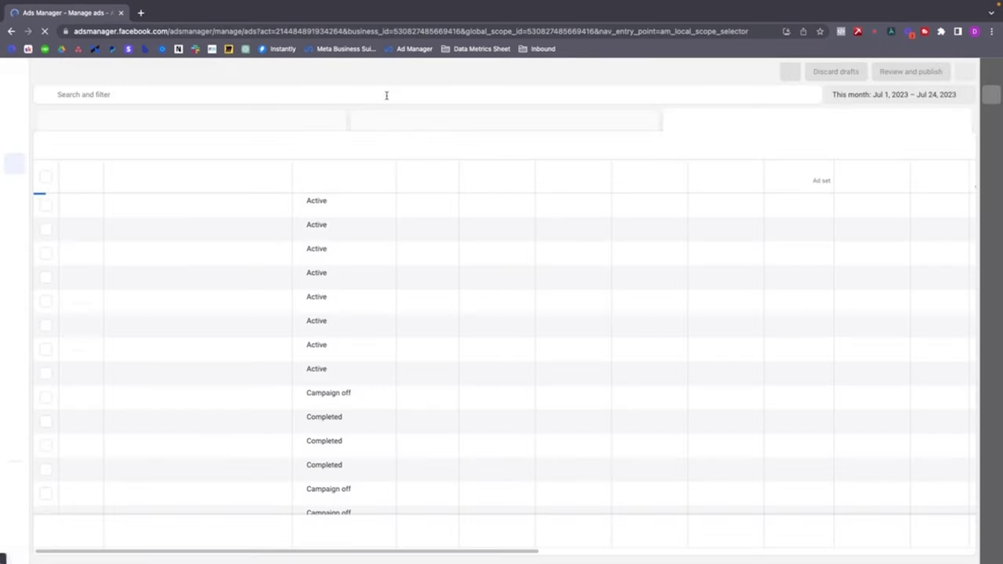
Inspect the campaign named New, its Testing confirmation ad set and its Transformation (case study Carousel) – Copy ad
{"action": "mouse_move", "coordinate": [195, 229]}
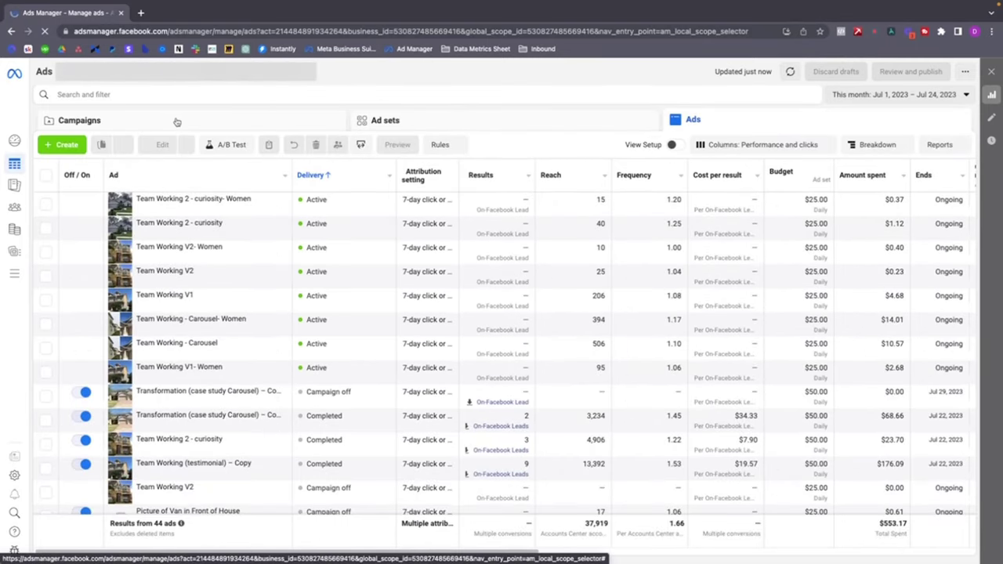
{"action": "left_click", "coordinate": [177, 122]}
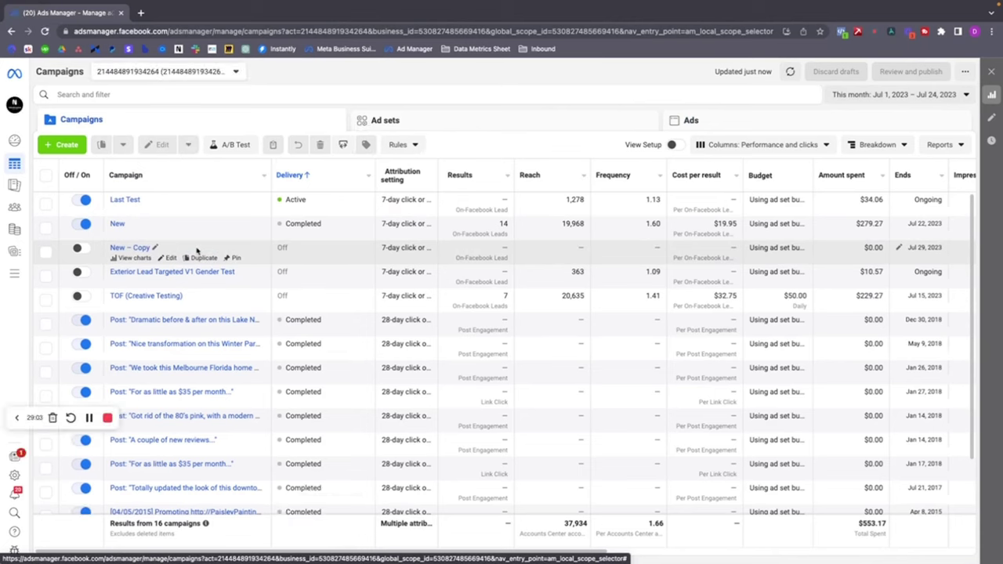
{"action": "left_click", "coordinate": [169, 234]}
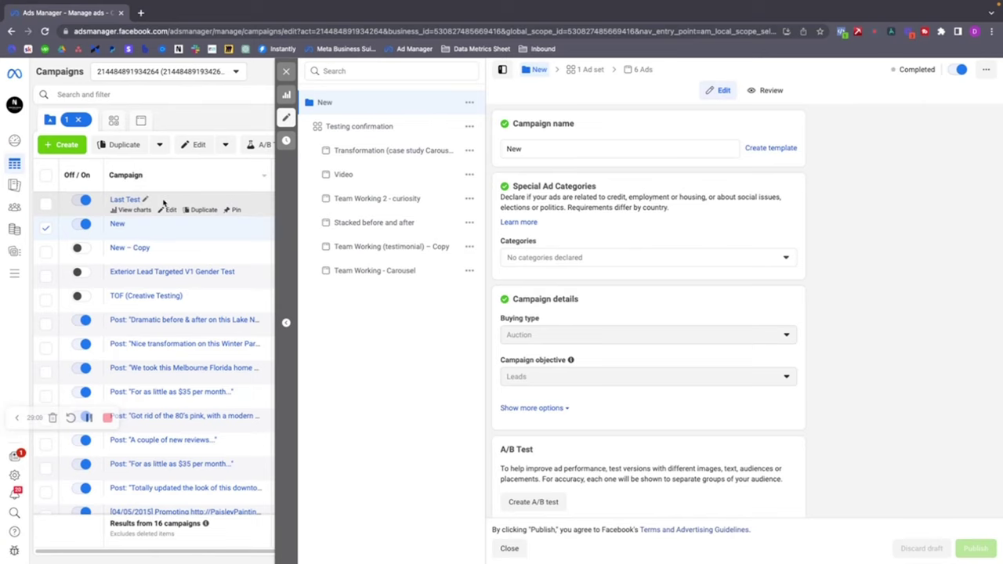
{"action": "left_click", "coordinate": [380, 128]}
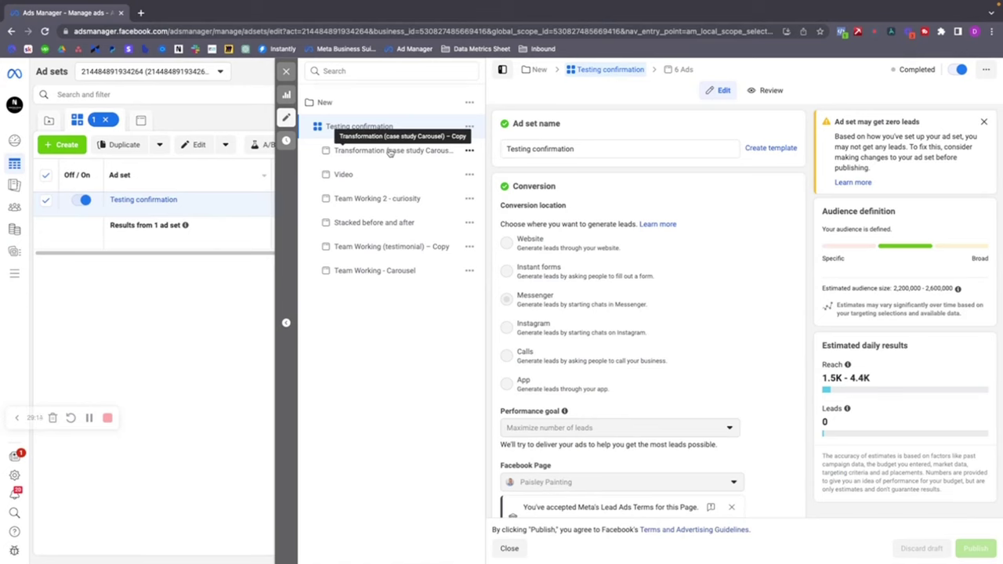
{"action": "left_click", "coordinate": [390, 150]}
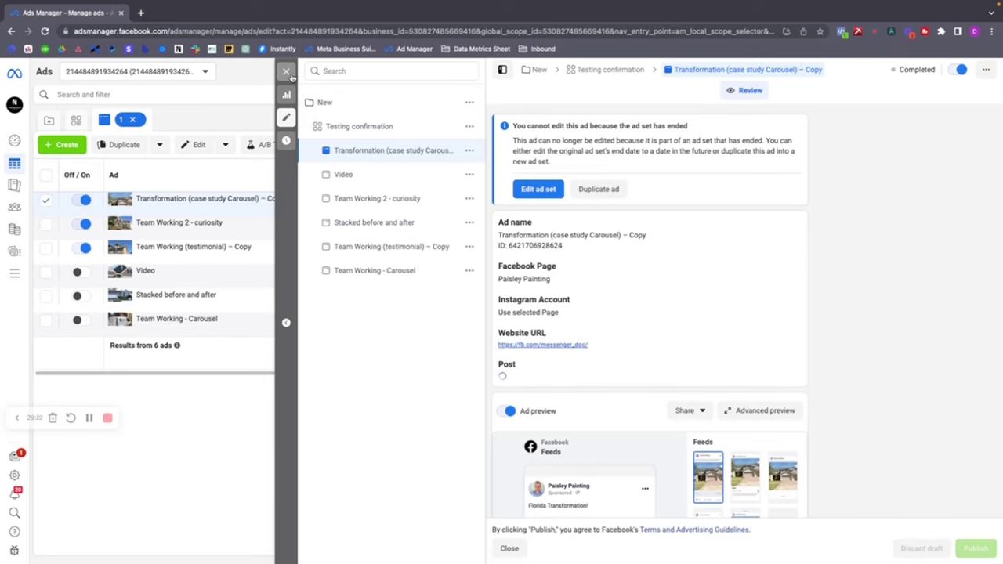
{"action": "left_click", "coordinate": [287, 72]}
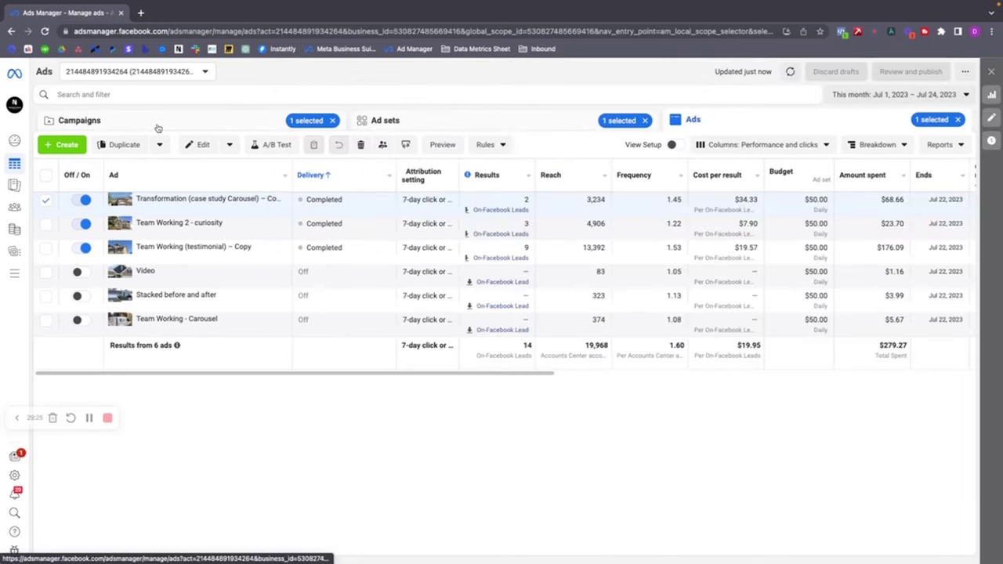
Return to the campaign list and compare the lead results of the New and TOF (Creative Testing) campaigns
{"action": "left_click", "coordinate": [158, 128]}
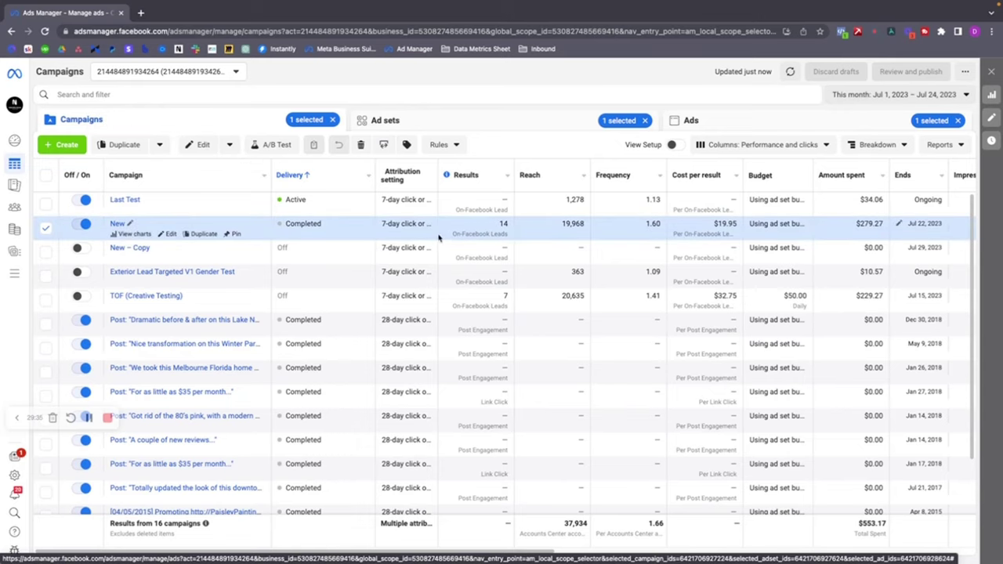
{"action": "triple_click", "coordinate": [502, 227]}
{"action": "double_click", "coordinate": [504, 295]}
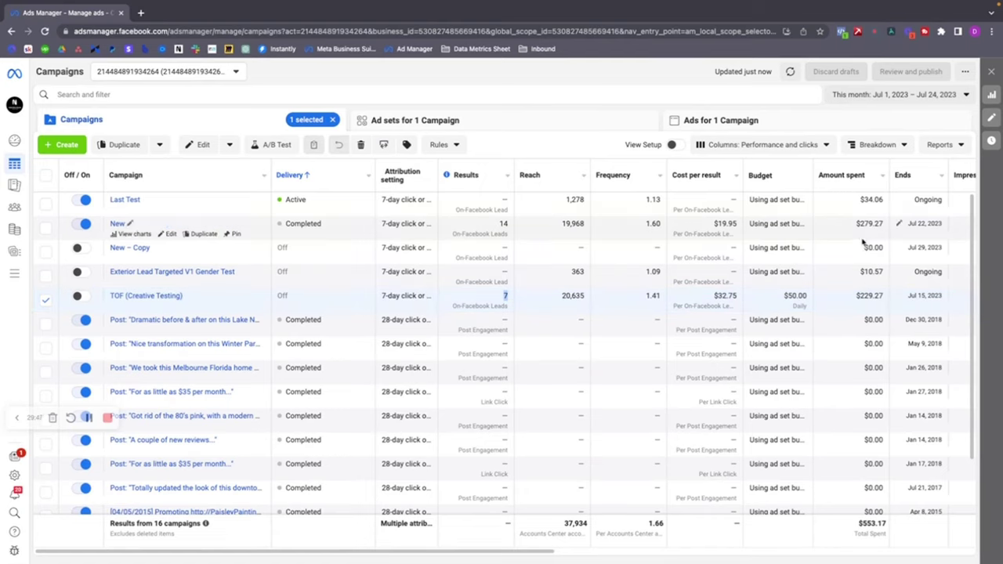
Set the campaign report's date range to Jul 1, 2023 – Jul 22, 2023
{"action": "left_click", "coordinate": [924, 95]}
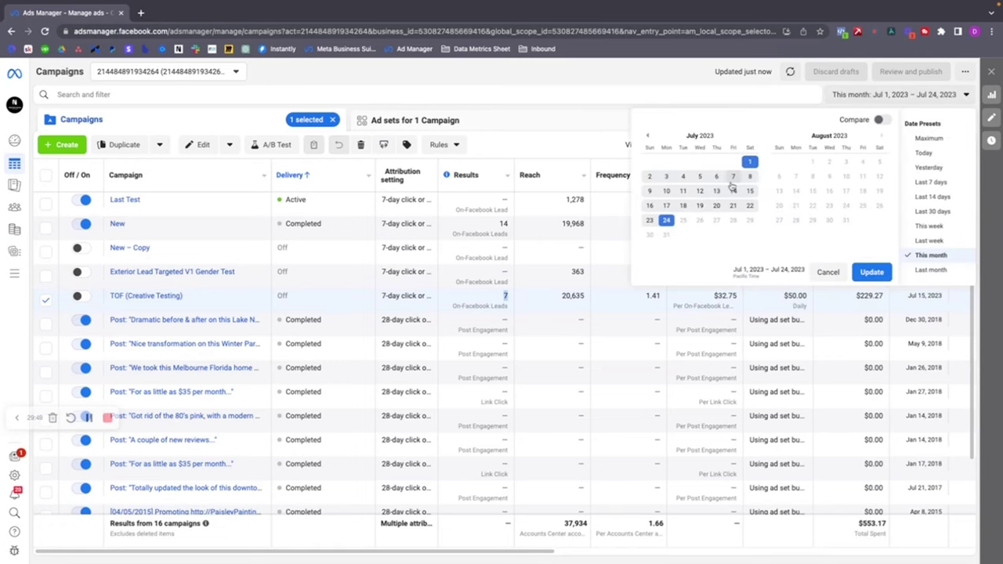
{"action": "left_click", "coordinate": [750, 161]}
{"action": "left_click", "coordinate": [749, 206]}
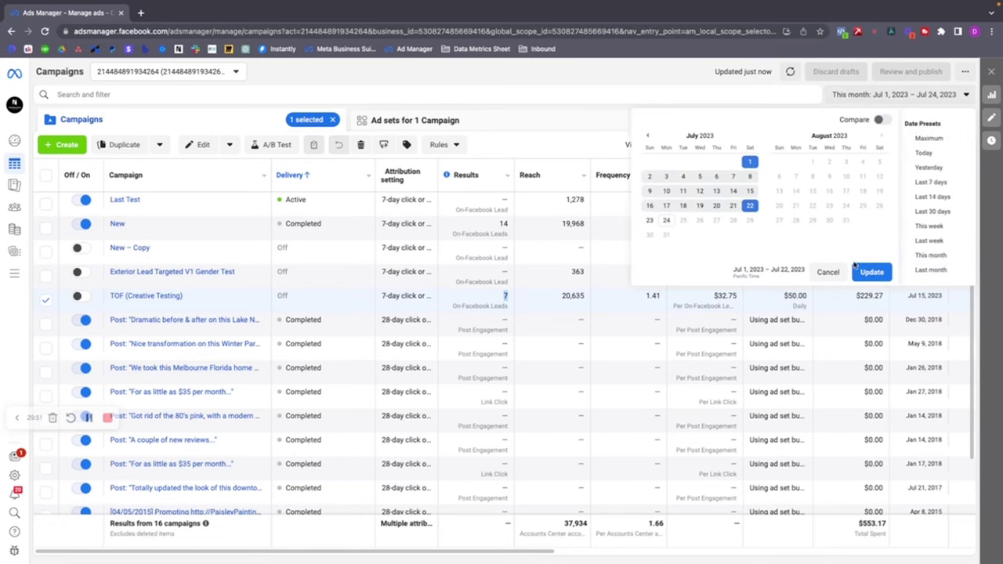
{"action": "left_click", "coordinate": [859, 271]}
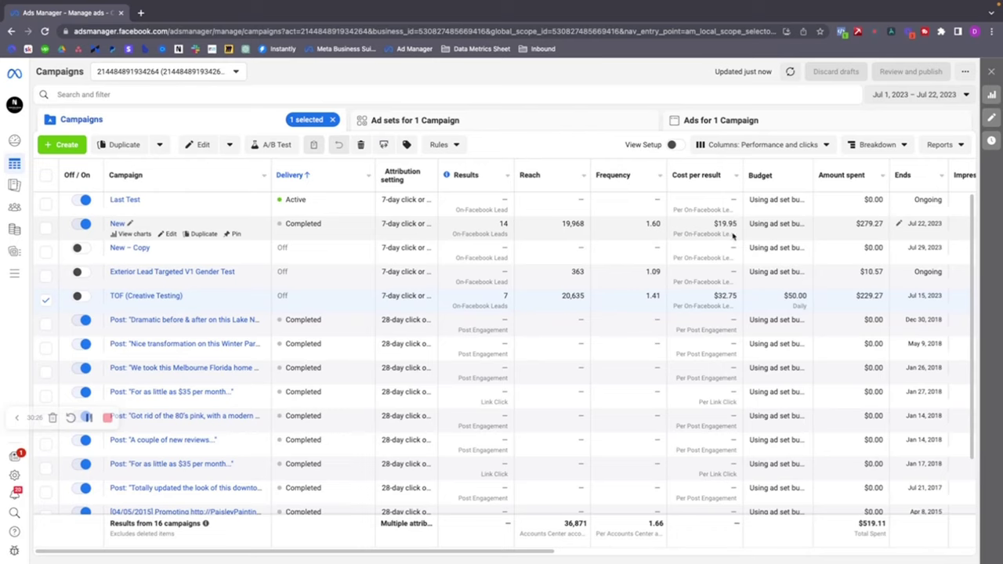
Compare the New and TOF (Creative Testing) campaigns' cost per result, then examine their CPM, CPC and CTR metrics
{"action": "triple_click", "coordinate": [727, 296]}
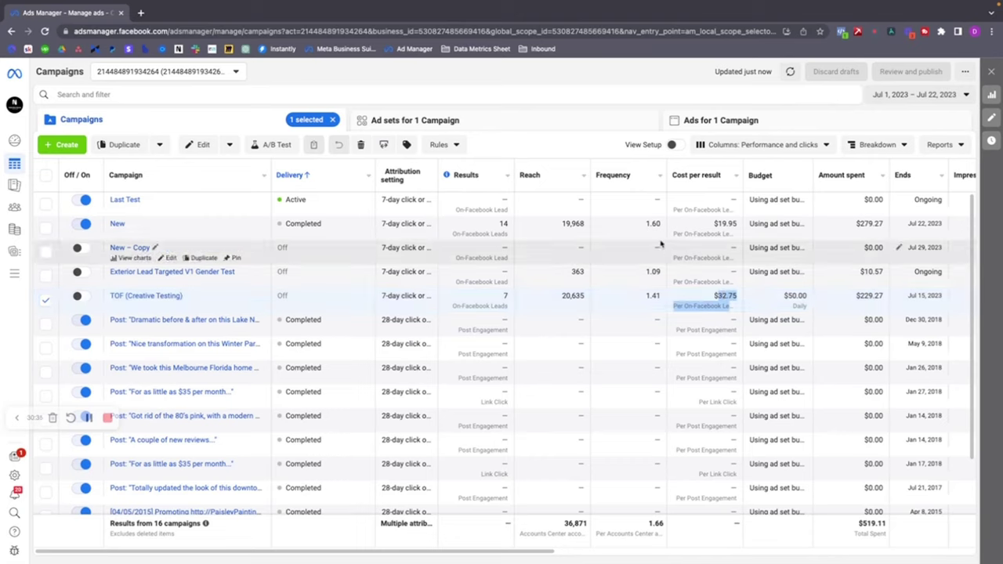
{"action": "left_click", "coordinate": [717, 227]}
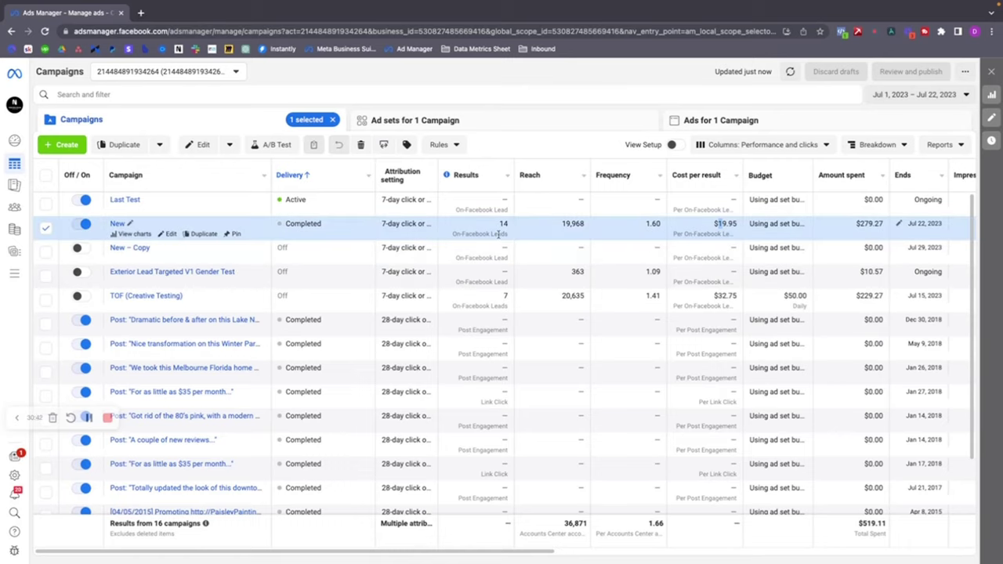
{"action": "scroll", "coordinate": [766, 261], "scroll_direction": "right", "scroll_amount": 7}
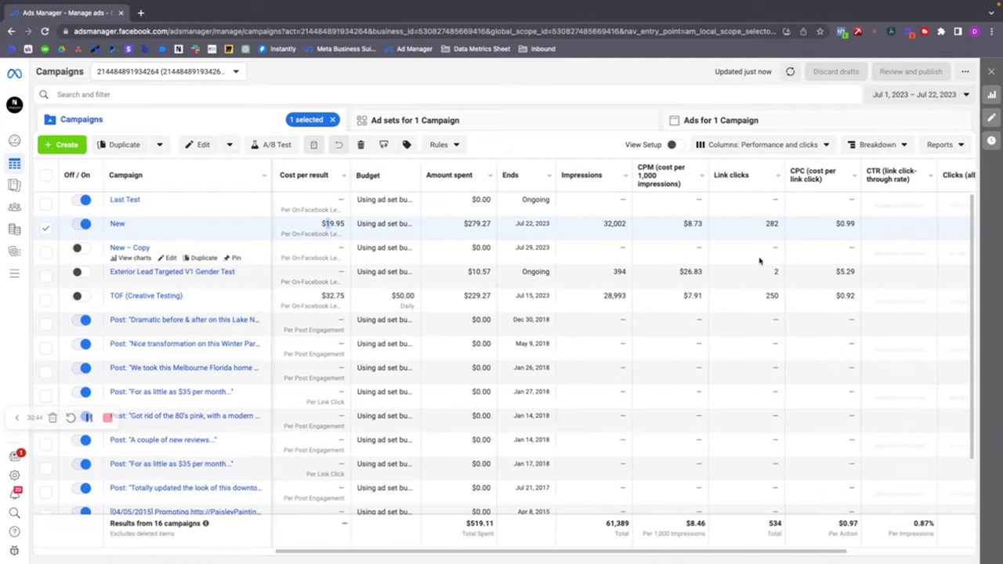
{"action": "scroll", "coordinate": [761, 261], "scroll_direction": "right", "scroll_amount": 1}
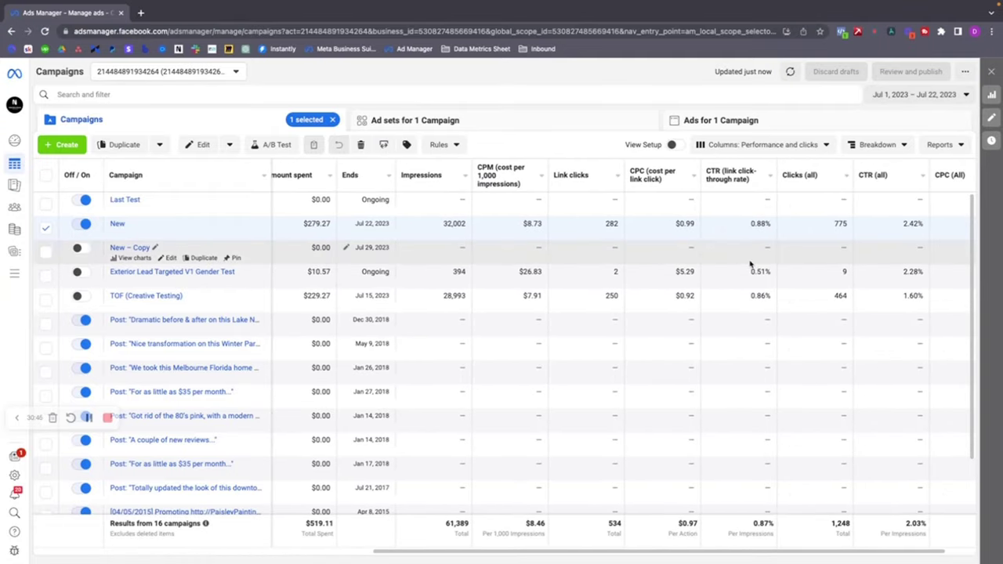
{"action": "scroll", "coordinate": [744, 265], "scroll_direction": "right", "scroll_amount": 3}
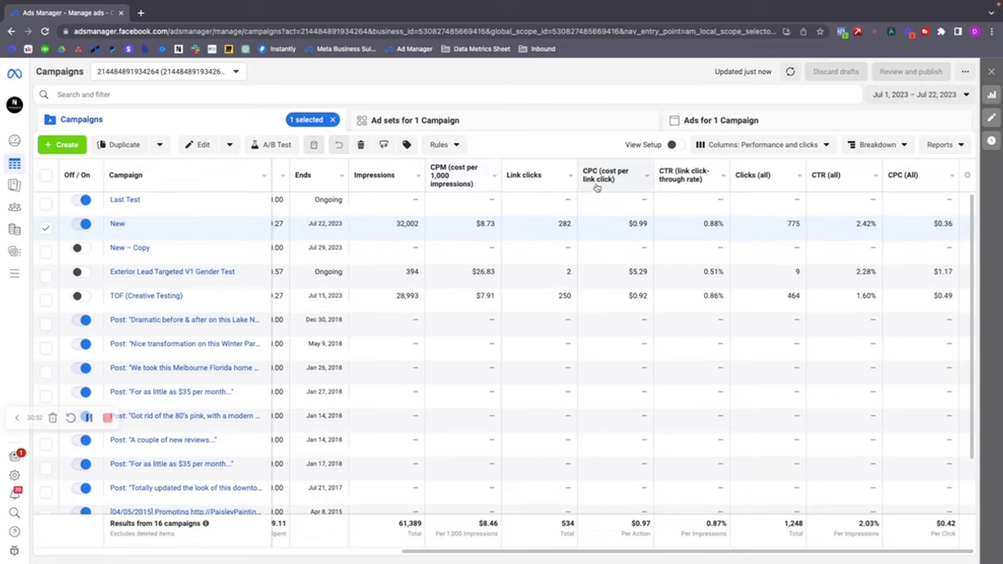
{"action": "mouse_move", "coordinate": [623, 186]}
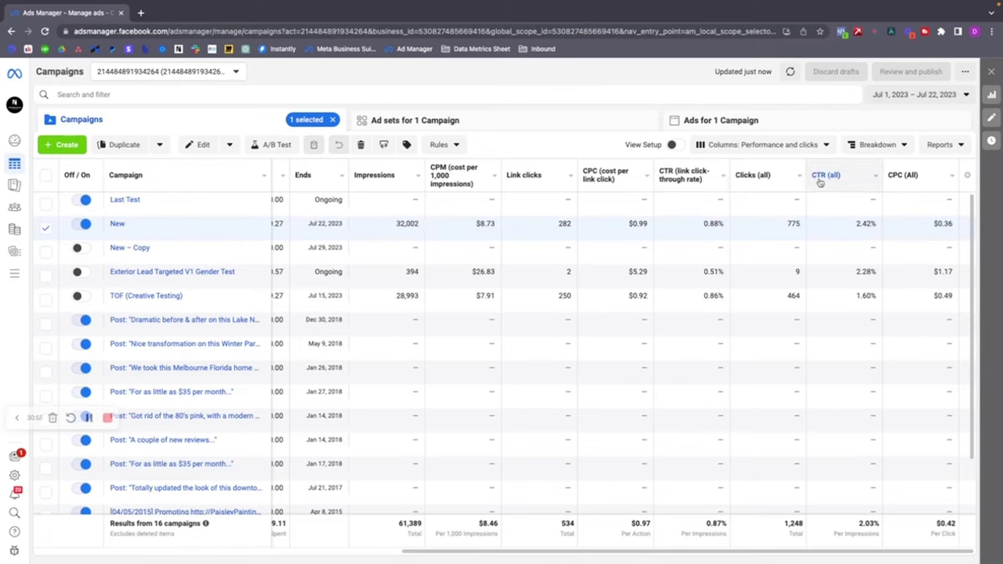
{"action": "mouse_move", "coordinate": [818, 183]}
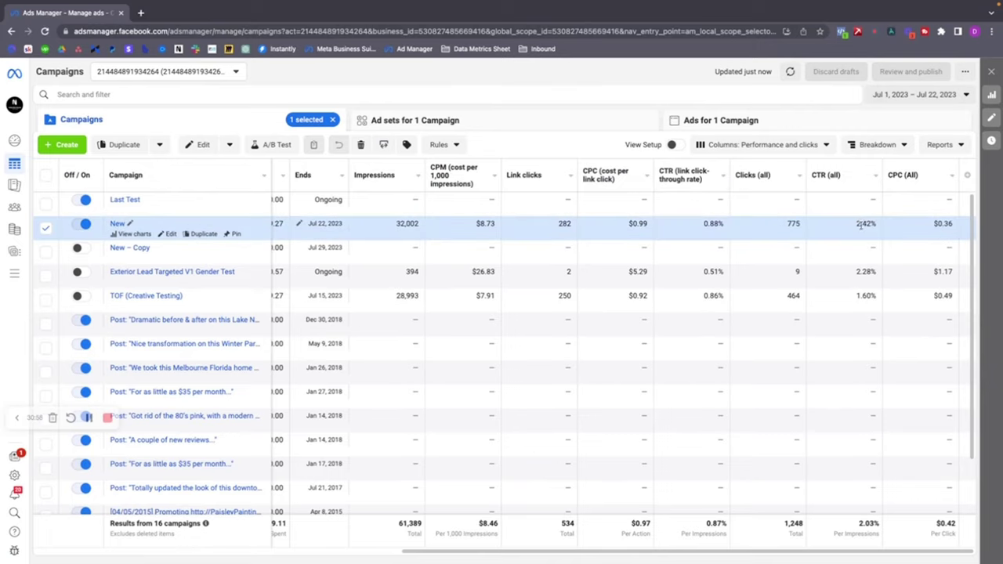